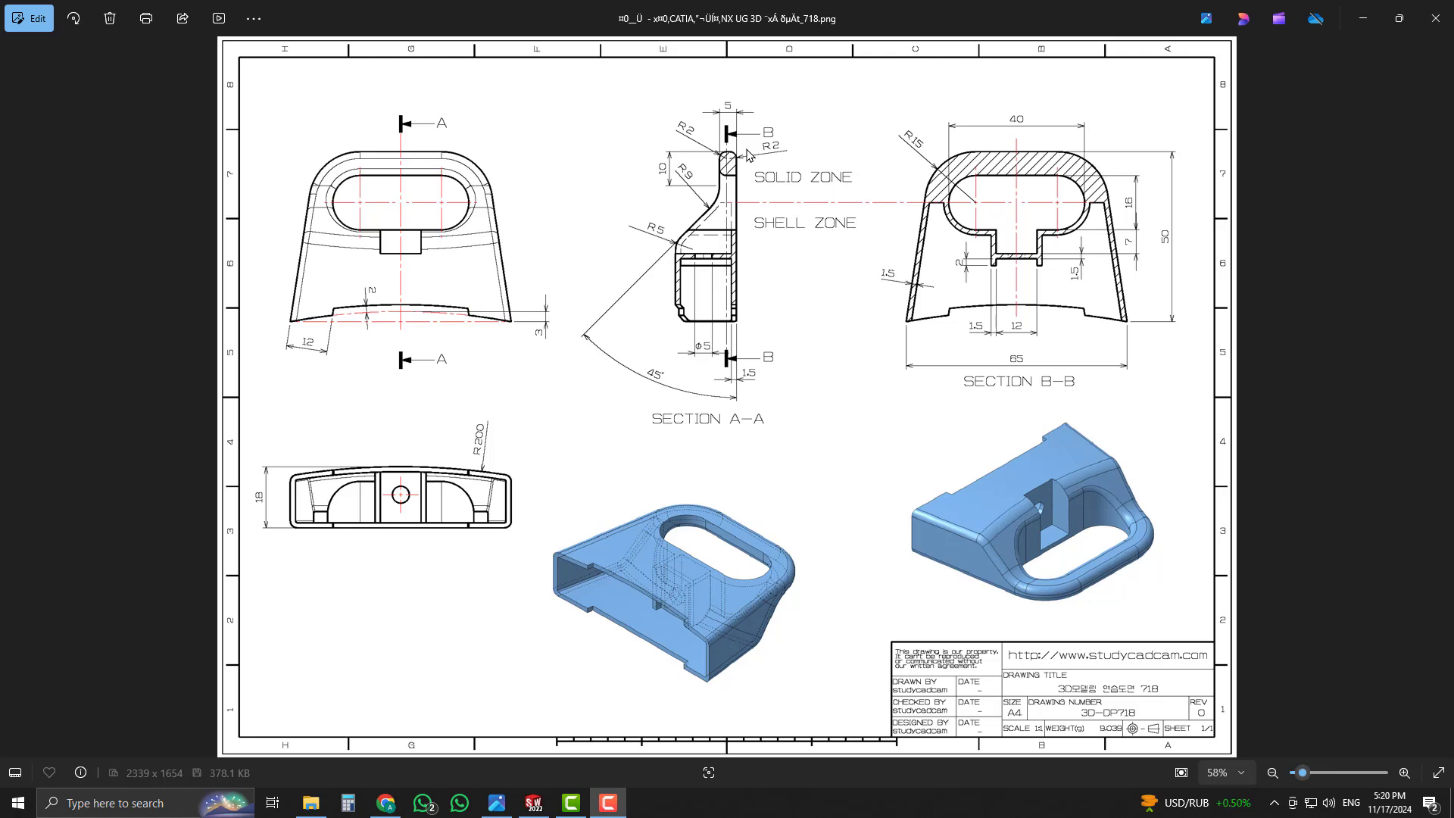
- Zoom the plastic clip drawing from 58% to 77% so its sections are readable
scroll(663, 215, "up", 3)
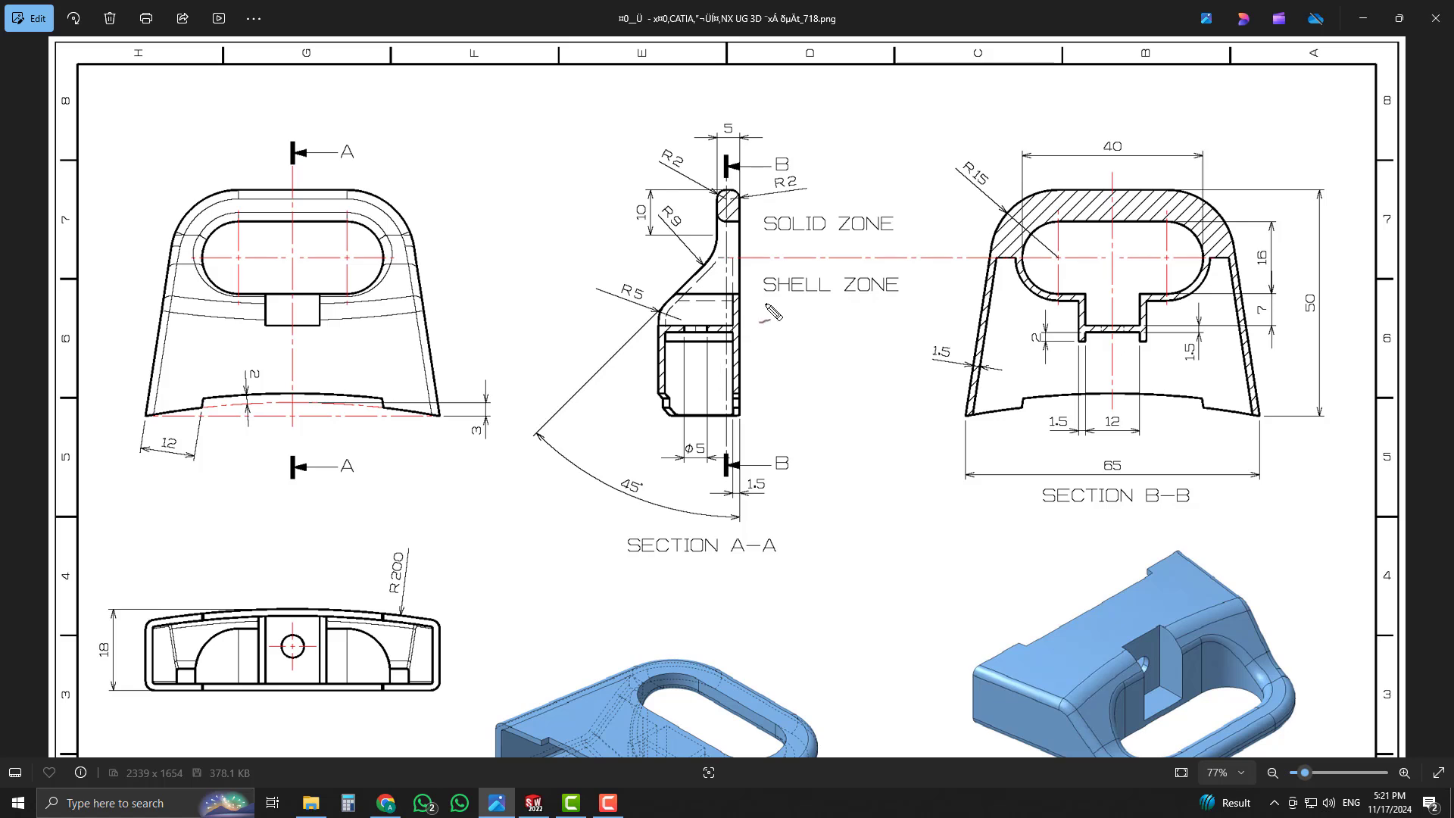
left_click_drag(727, 189, 845, 190)
left_click_drag(736, 412, 845, 412)
mouse_move(1324, 277)
left_mouse_down()
mouse_move(1287, 309)
mouse_move(1310, 342)
mouse_move(1327, 289)
left_mouse_up()
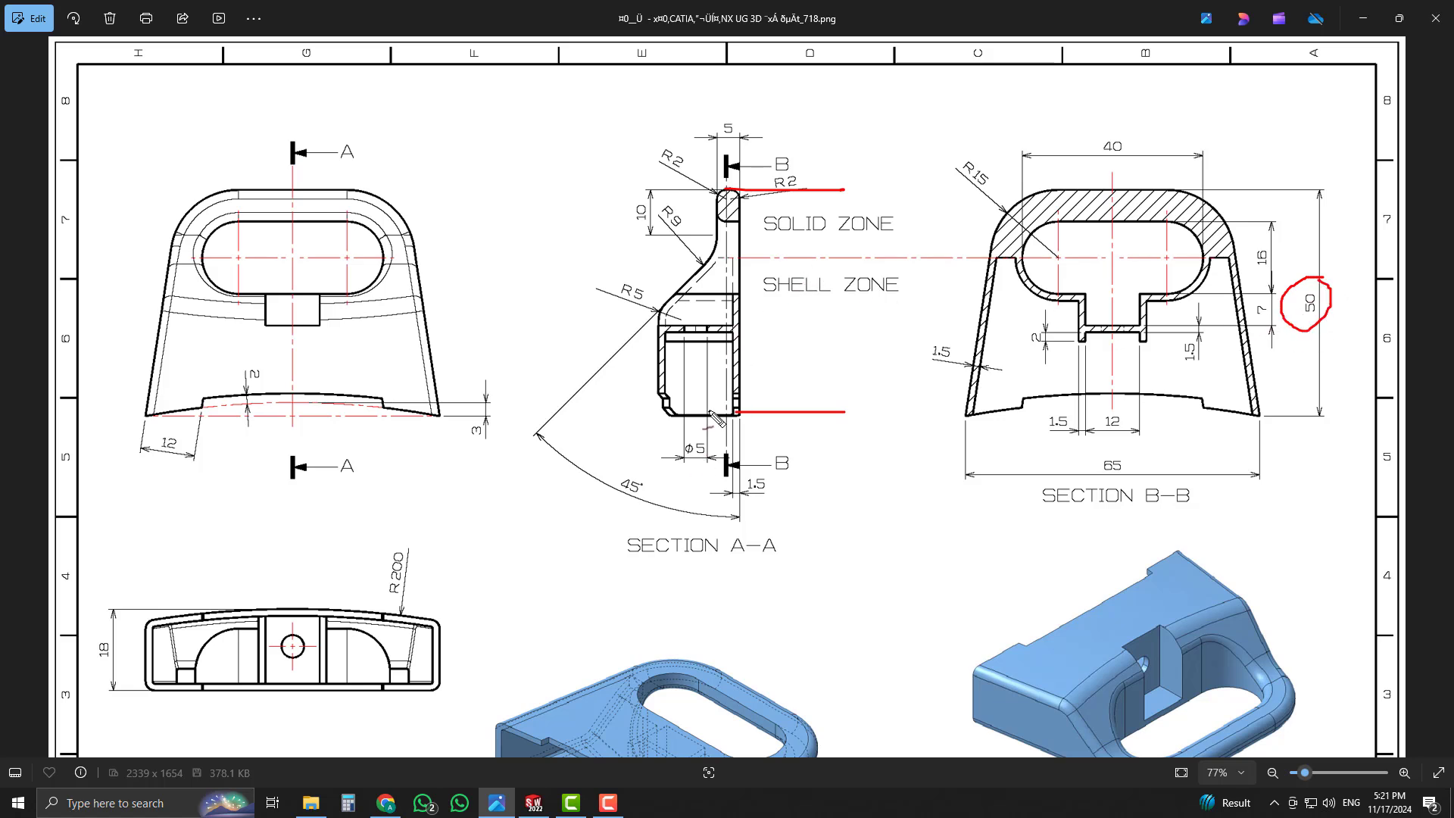
left_click_drag(656, 362, 665, 473)
mouse_move(737, 385)
left_mouse_down()
mouse_move(737, 477)
mouse_move(726, 459)
mouse_move(746, 443)
left_mouse_up()
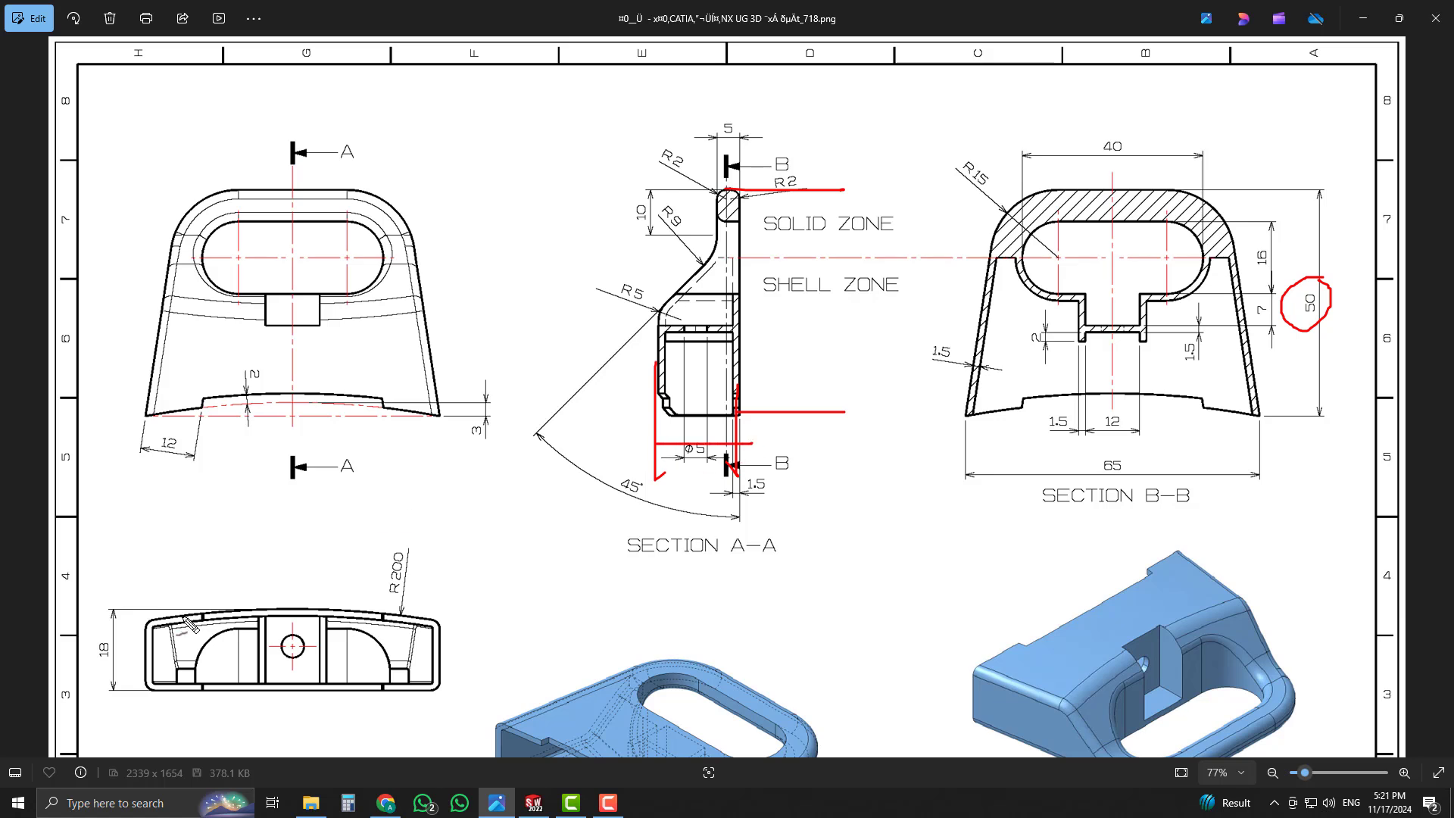
mouse_move(104, 647)
left_mouse_down()
mouse_move(92, 640)
mouse_move(125, 666)
mouse_move(116, 639)
left_mouse_up()
mouse_move(617, 506)
left_mouse_down()
mouse_move(650, 483)
mouse_move(617, 466)
left_mouse_up()
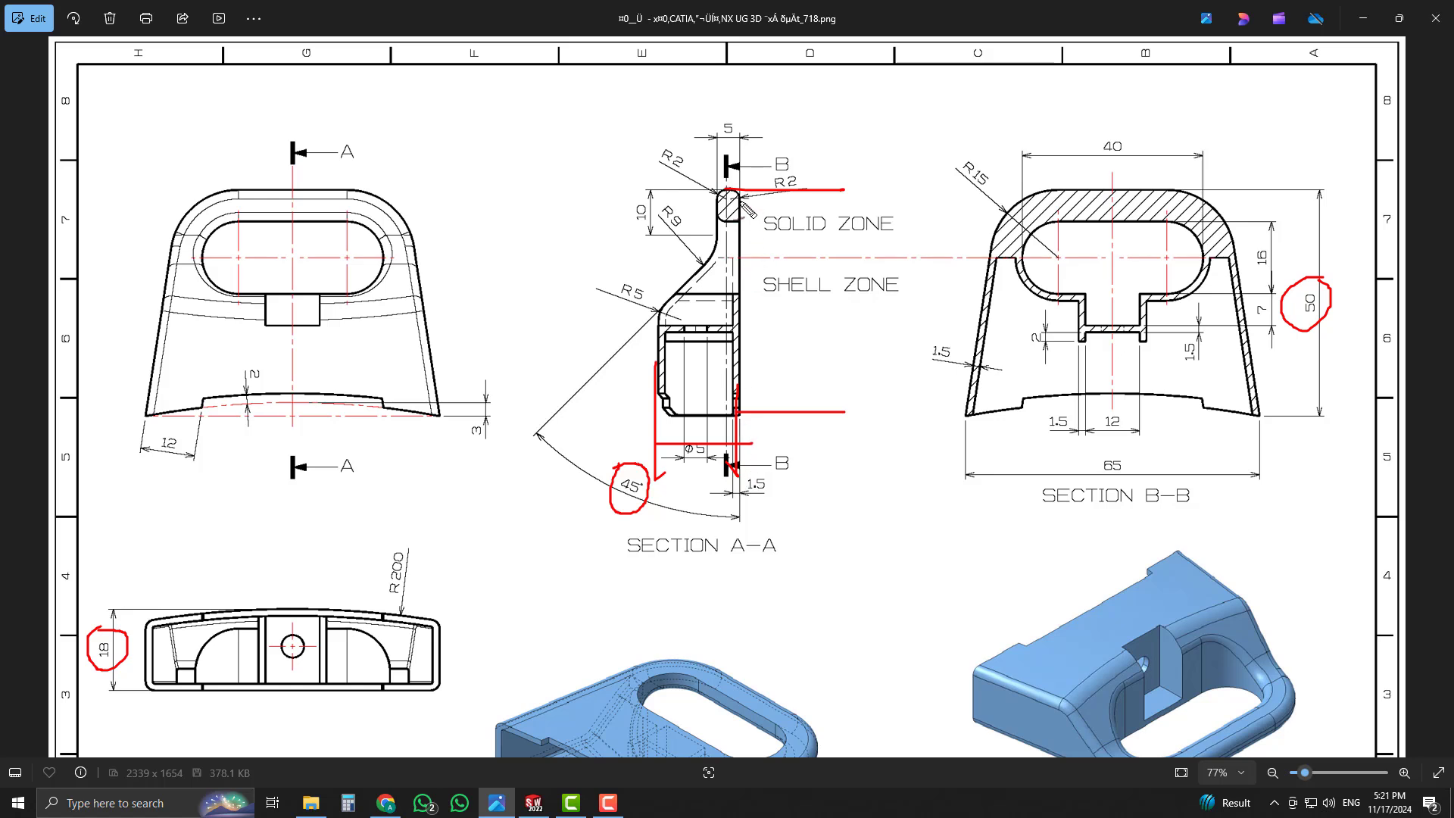
left_click_drag(729, 188, 829, 185)
left_click_drag(718, 259, 856, 259)
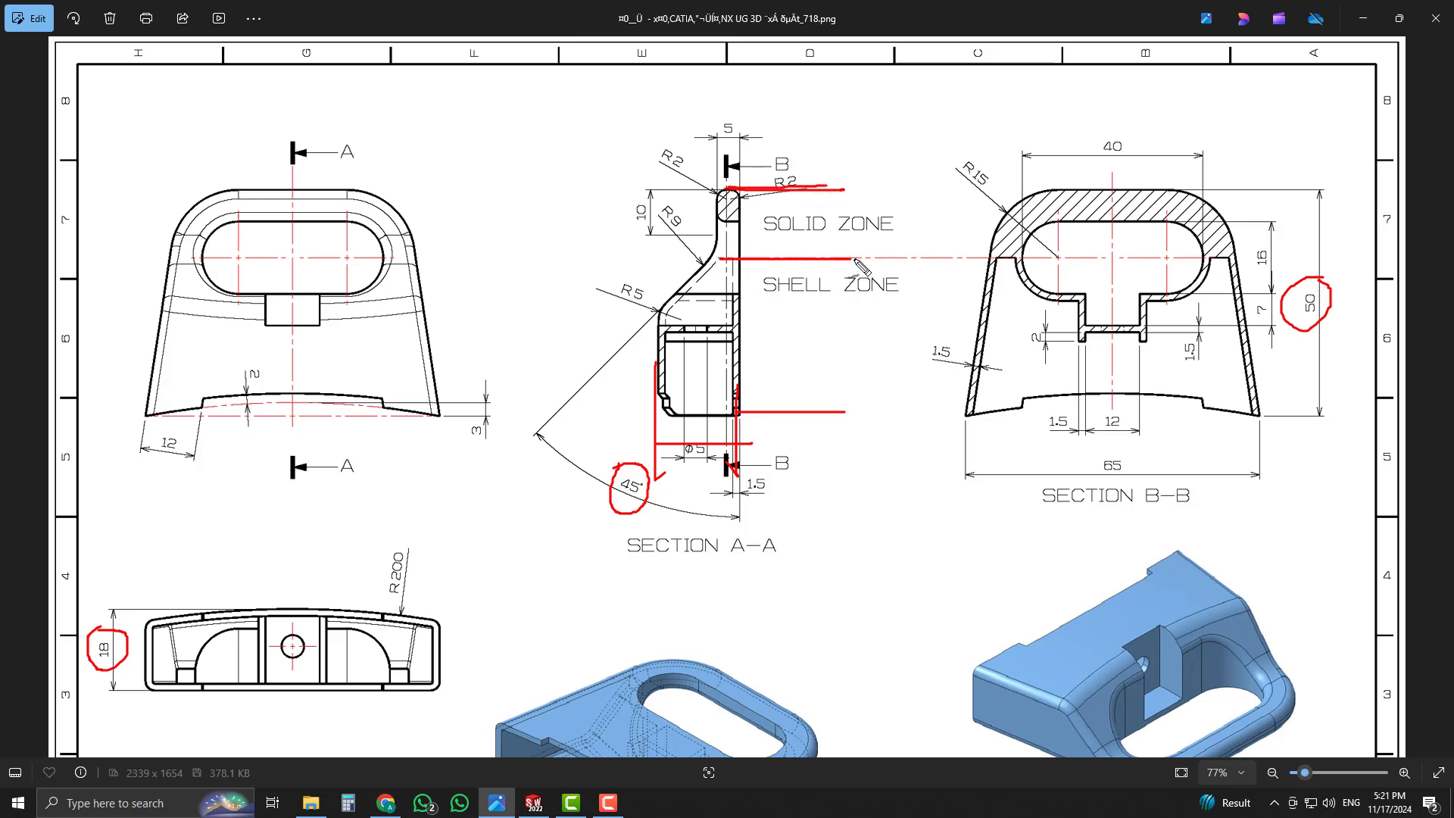
mouse_move(811, 190)
left_mouse_down()
mouse_move(812, 259)
mouse_move(817, 189)
left_mouse_up()
mouse_move(974, 143)
left_mouse_down()
mouse_move(984, 199)
mouse_move(1006, 164)
mouse_move(978, 139)
left_mouse_up()
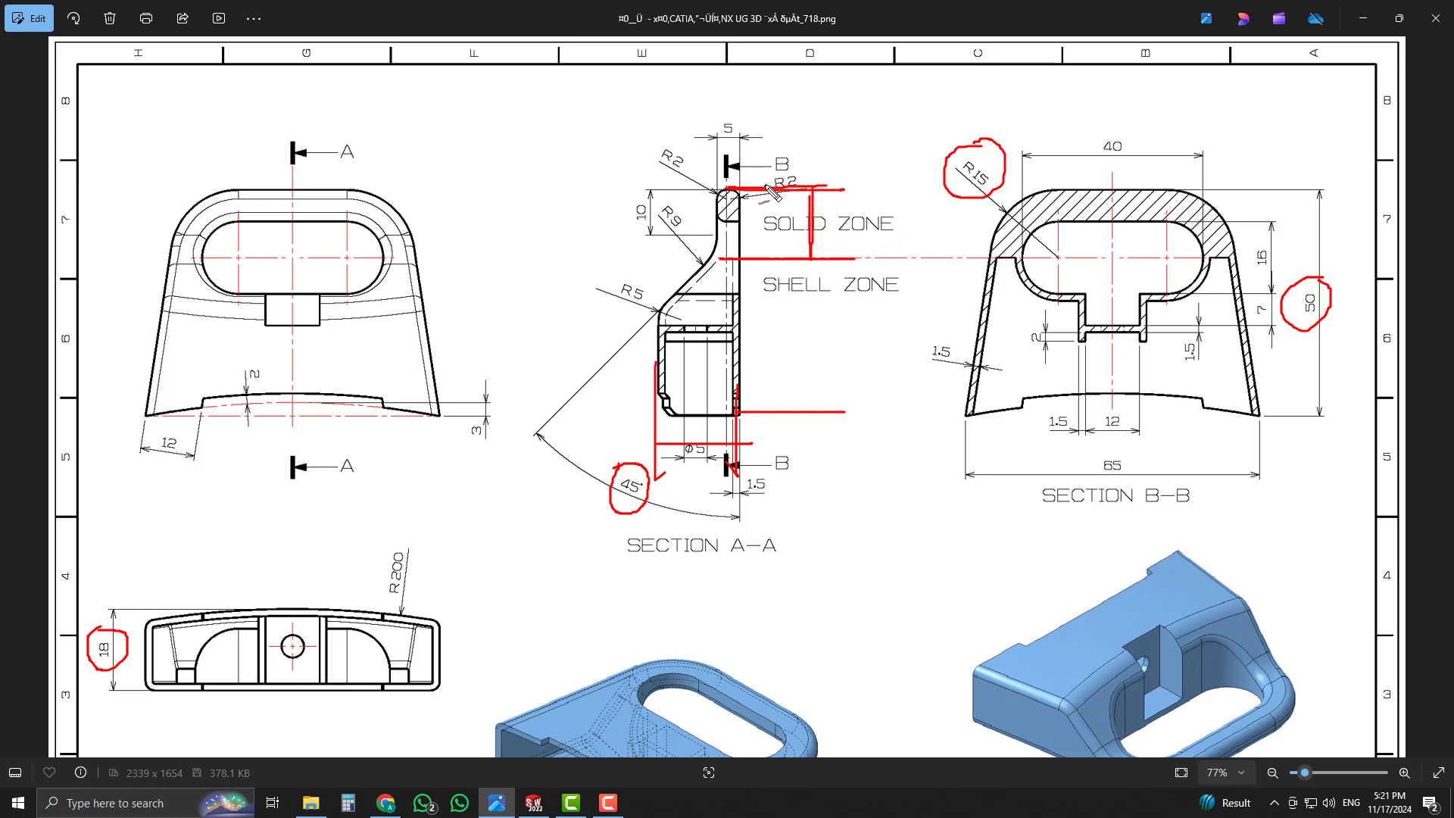
mouse_move(841, 218)
left_mouse_down()
mouse_move(852, 250)
mouse_move(878, 205)
left_mouse_up()
mouse_move(736, 133)
left_mouse_down()
mouse_move(709, 152)
mouse_move(748, 131)
mouse_move(728, 156)
left_mouse_up()
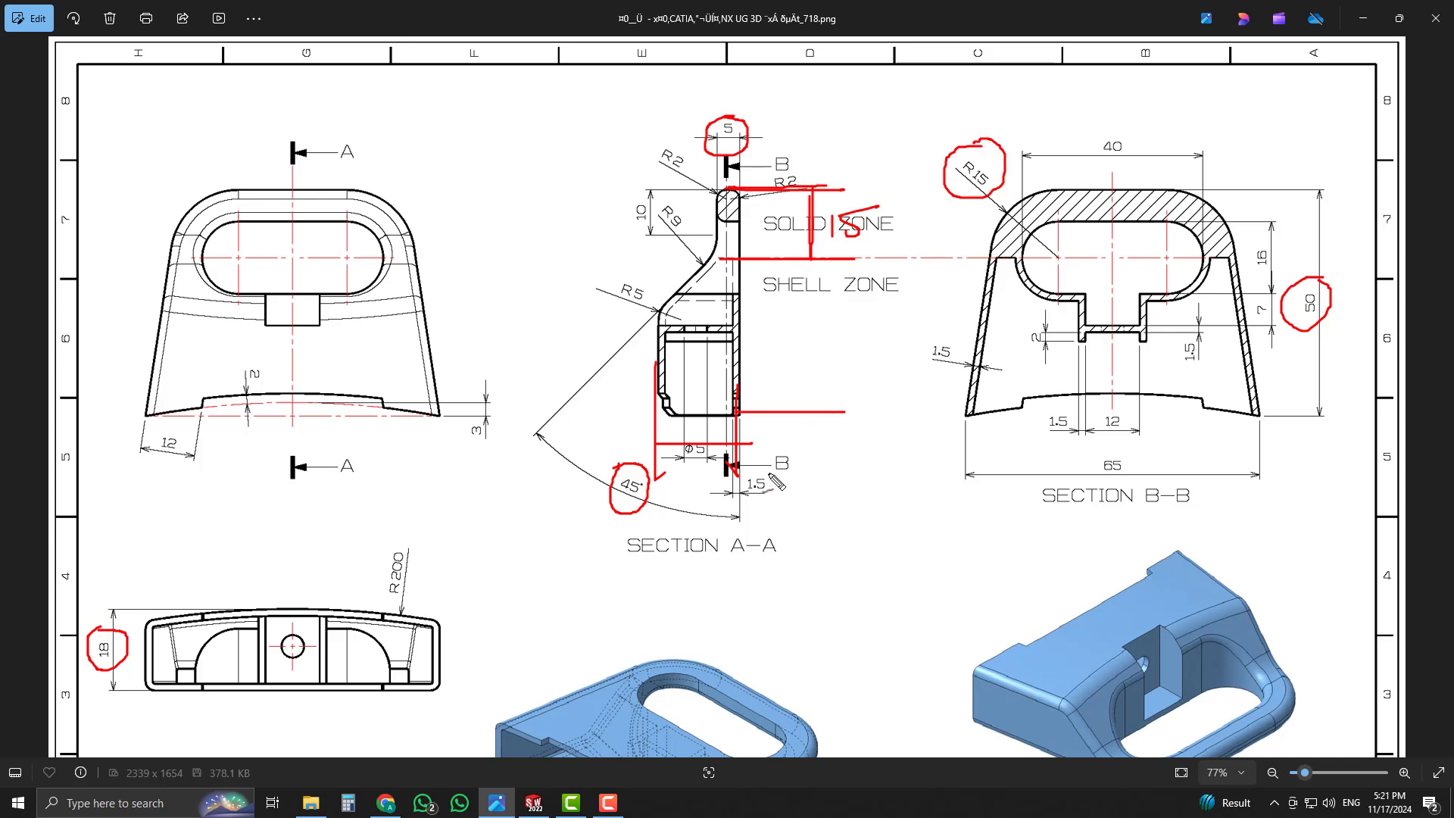
left_click(534, 802)
- Create a new part and start a sketch on the Right Plane
left_click(158, 13)
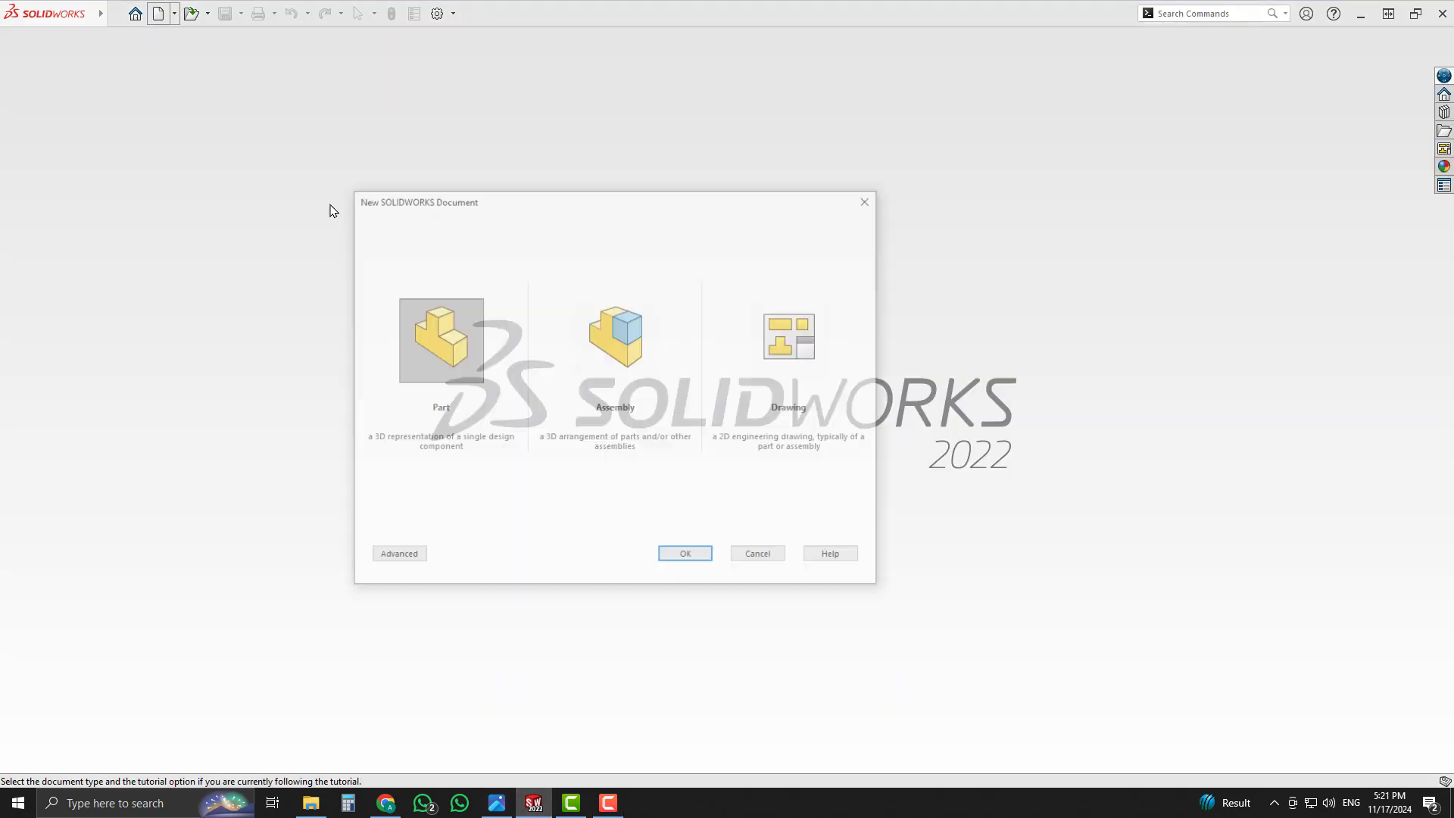
double_click(463, 360)
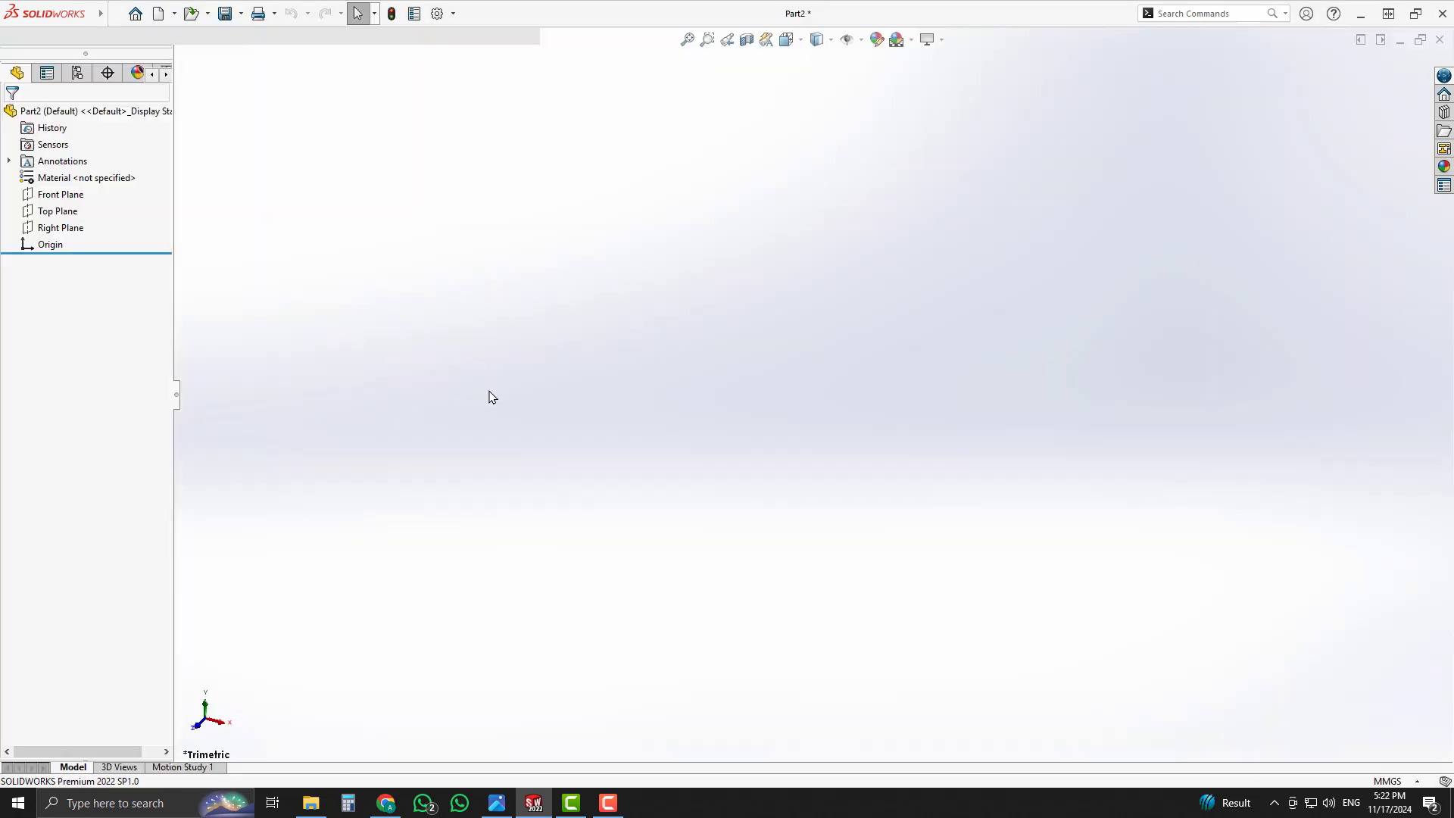
left_click(61, 289)
left_click(81, 272)
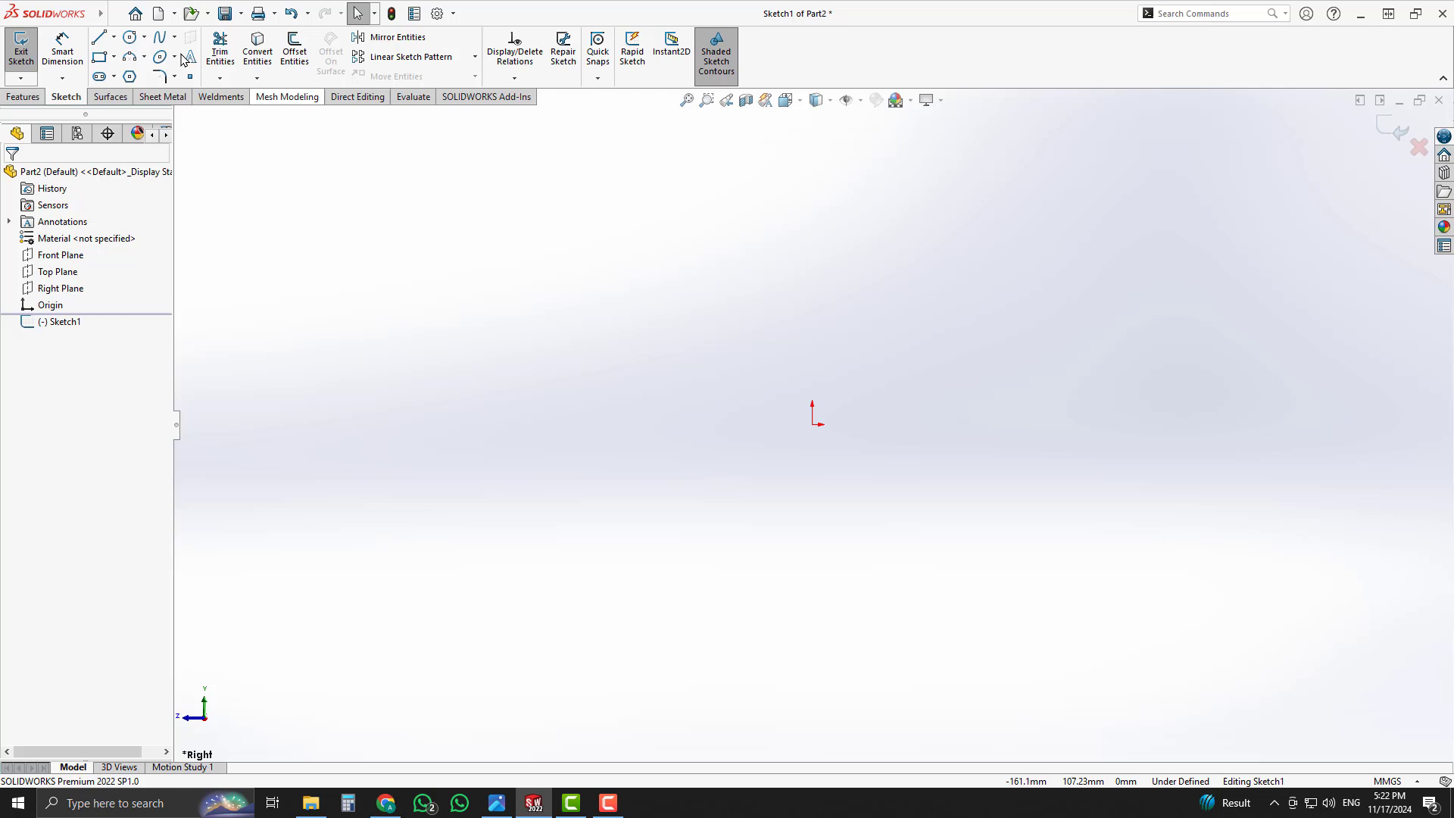
- Draw a vertical line up from the origin and convert it to a construction centreline
left_click(98, 37)
left_click(812, 424)
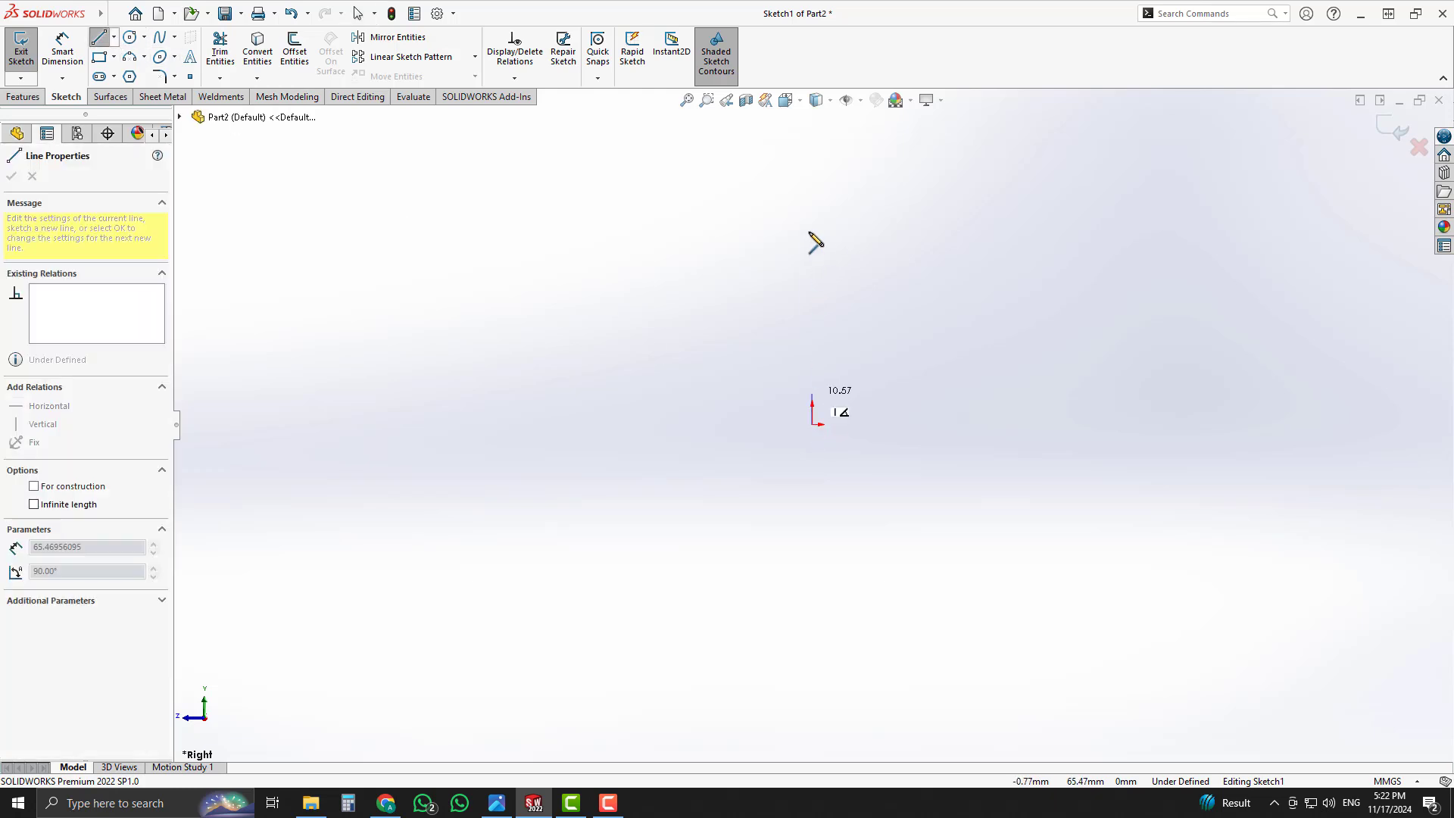
left_click(812, 184)
key("Escape")
left_click(813, 267)
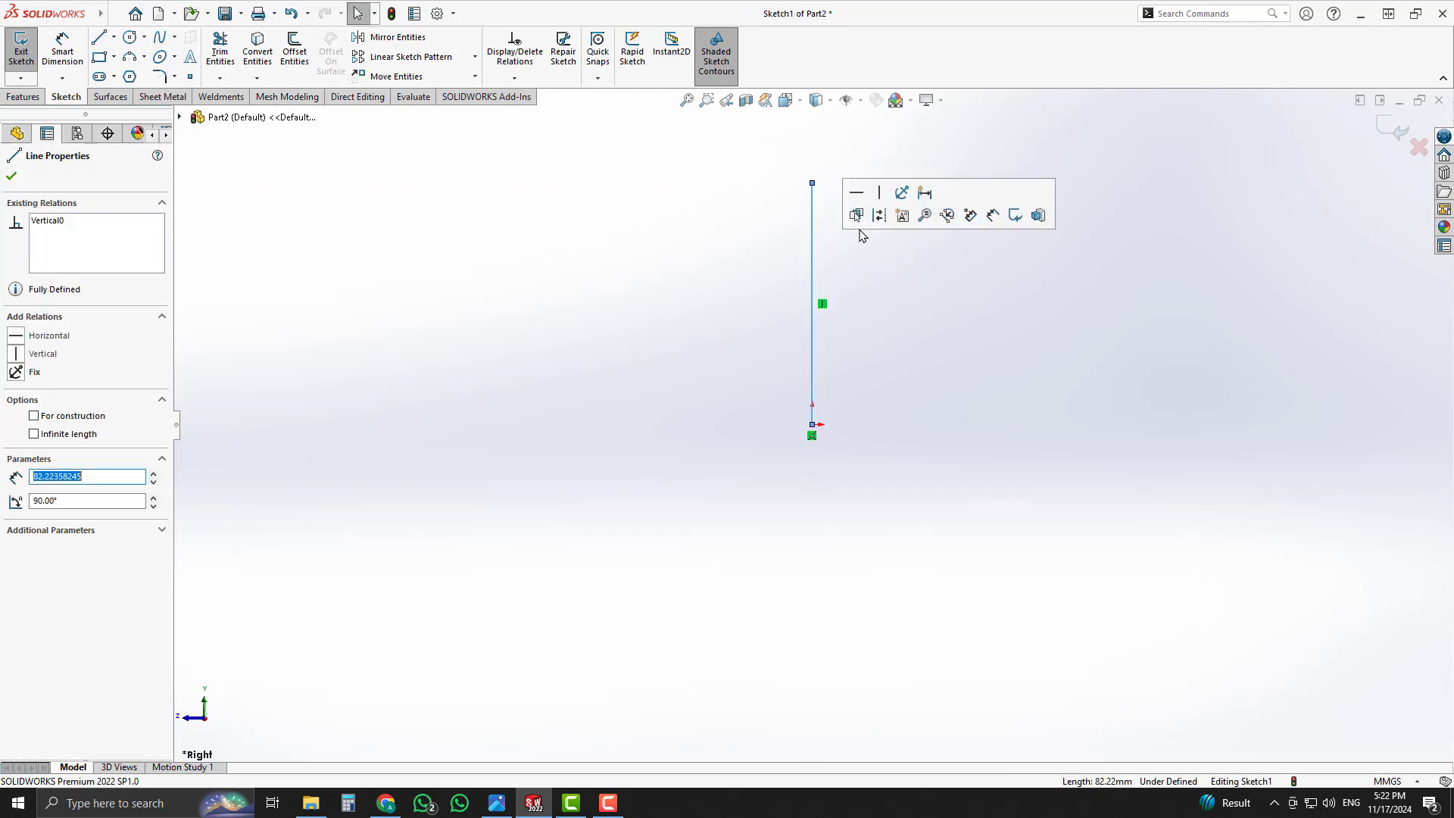
left_click(857, 312)
scroll(865, 312, "down", 5)
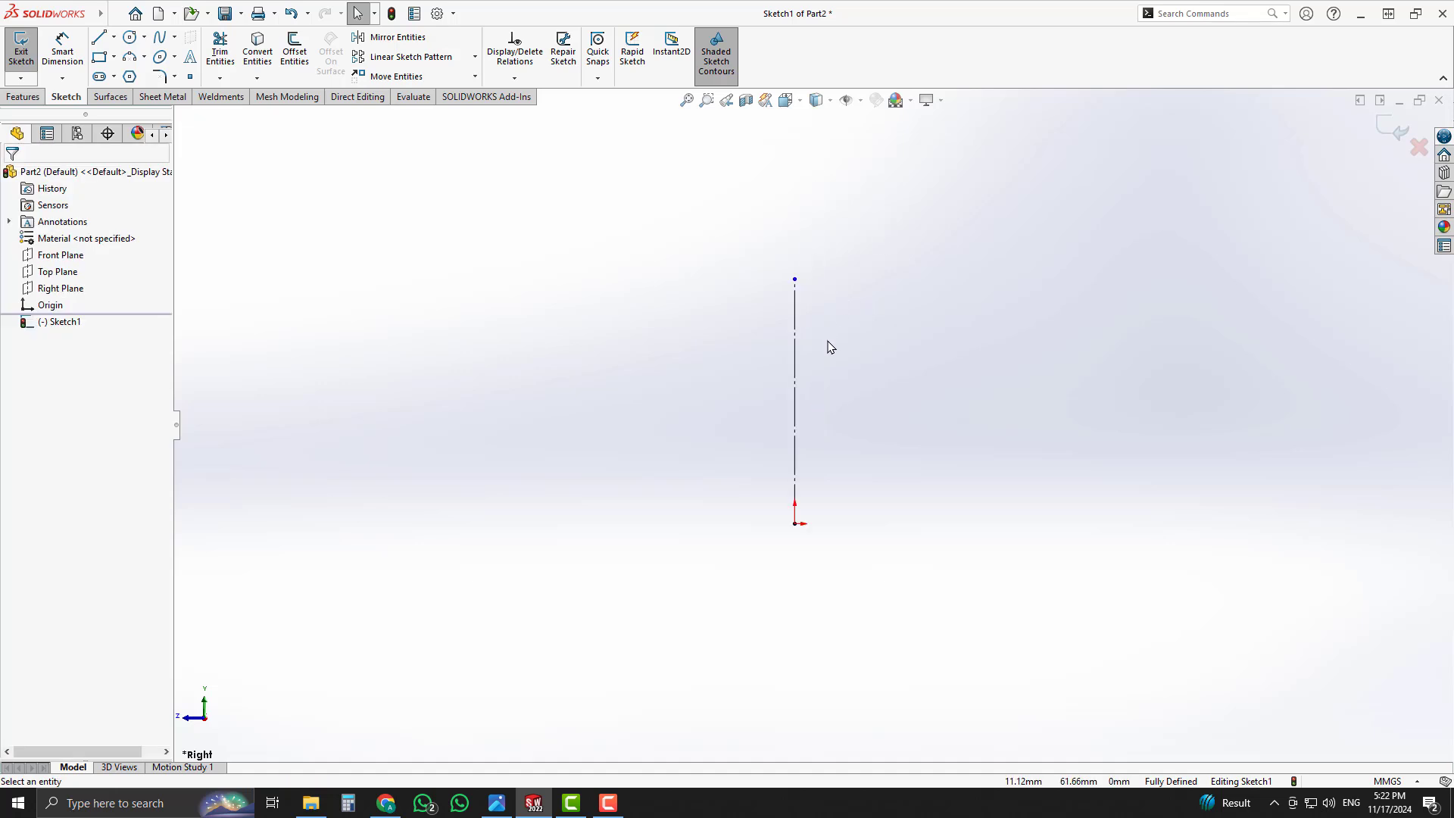
left_click(779, 260)
left_click(886, 474)
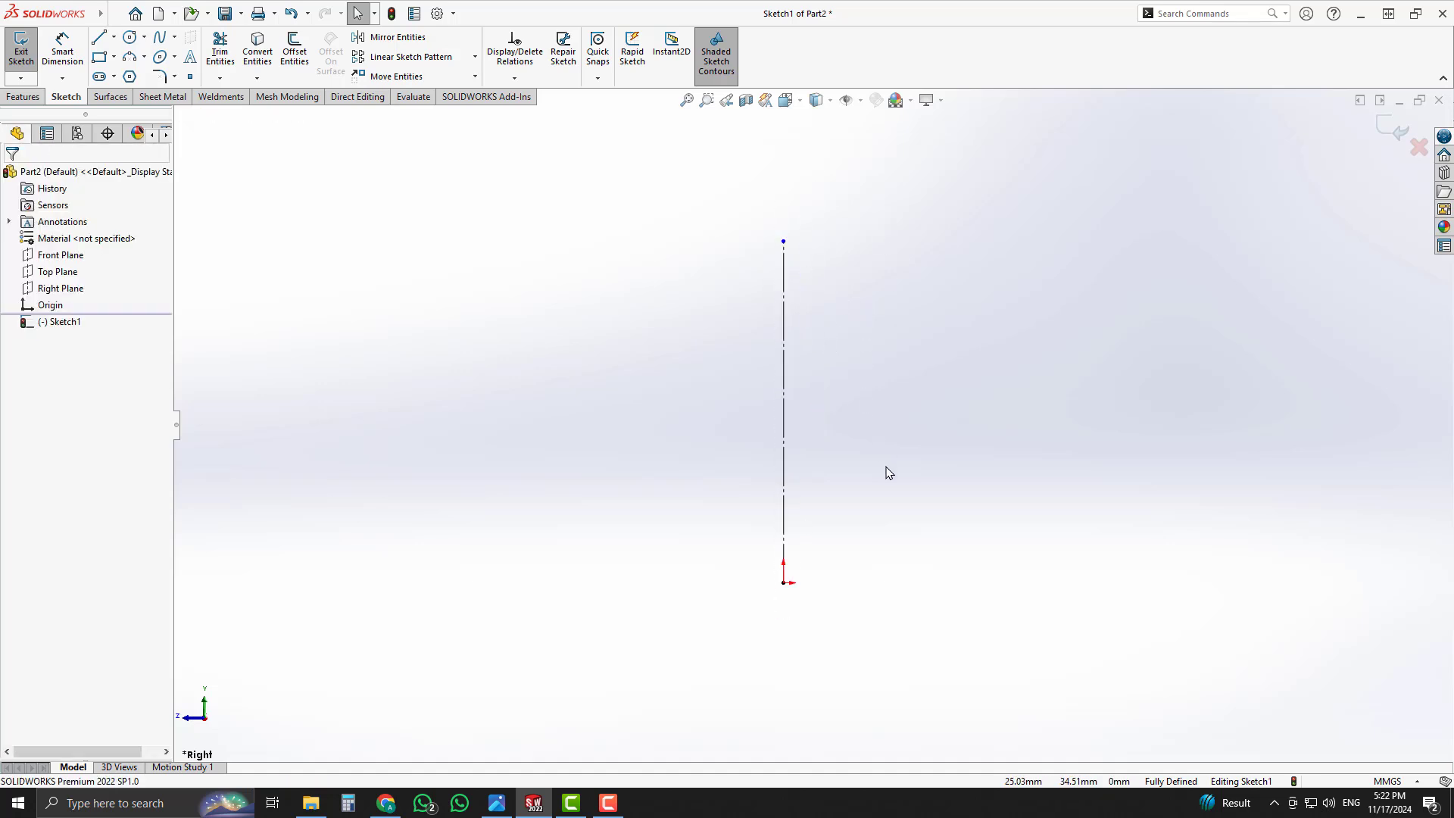
scroll(880, 529, "up", 1)
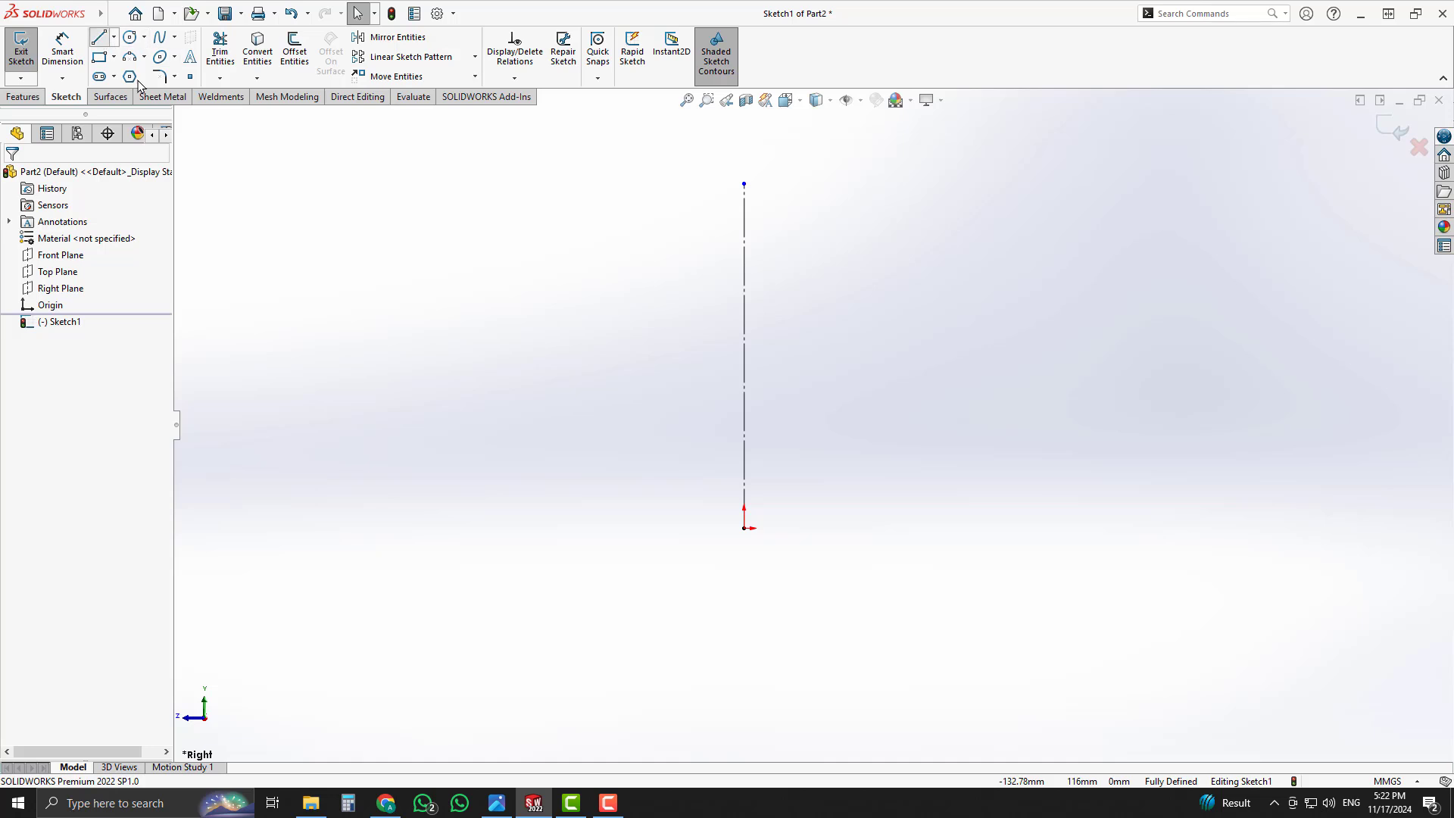
left_click(98, 38)
- Draw the bottom base line and make its midpoint coincident with the origin
left_click(693, 528)
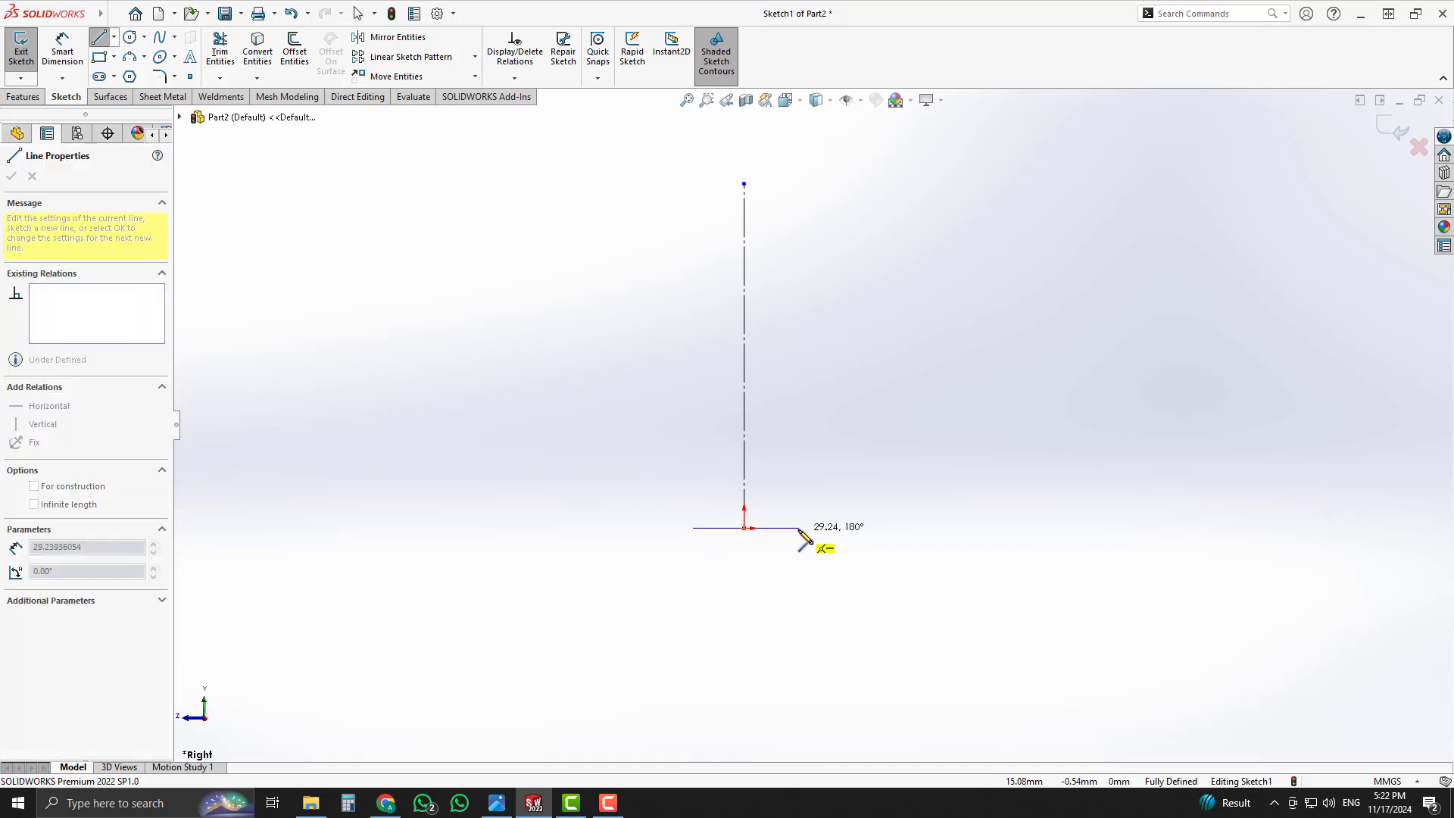
left_click(828, 528)
key("Escape")
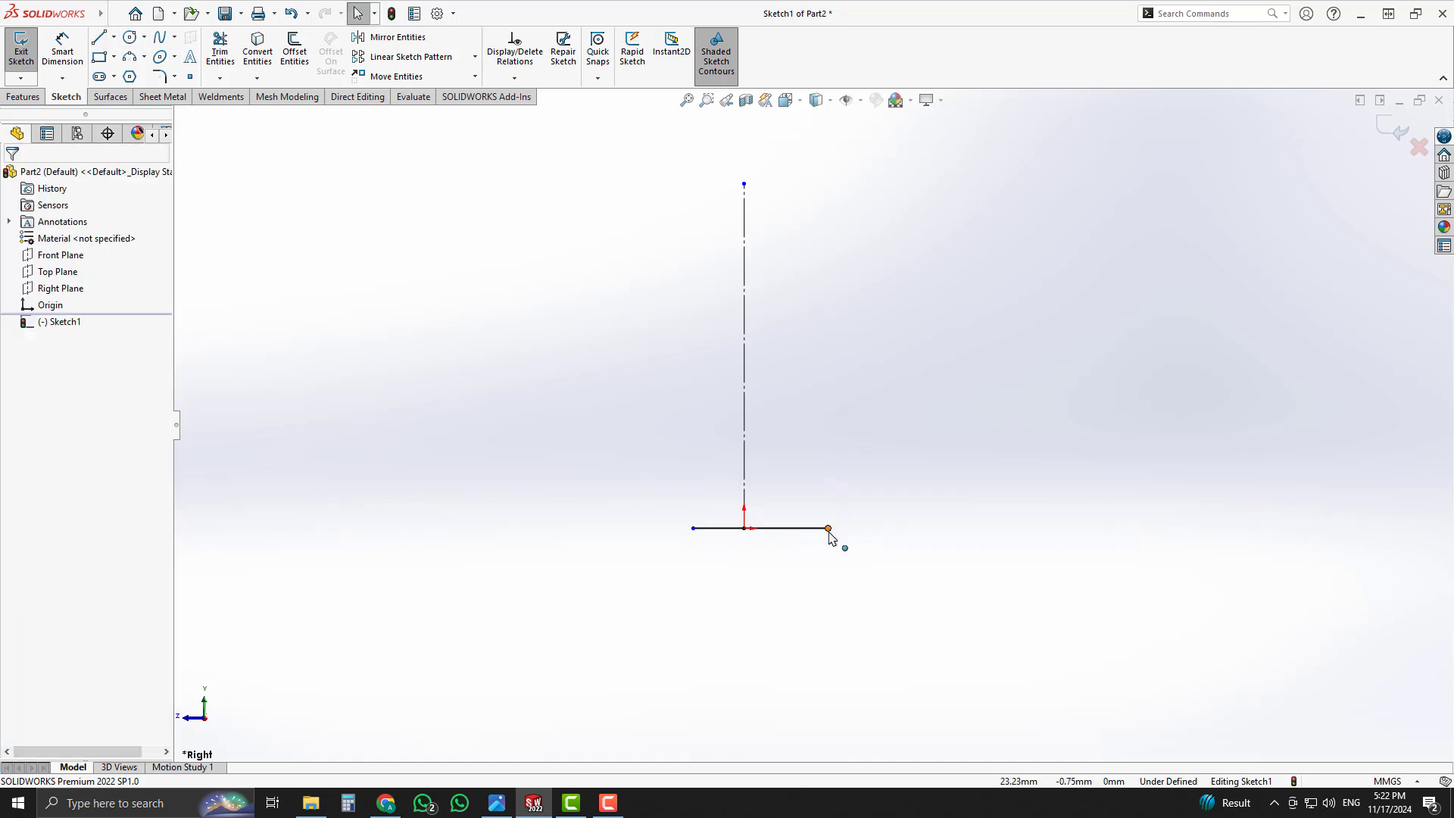
left_click(693, 528)
left_click(745, 528, "ctrl")
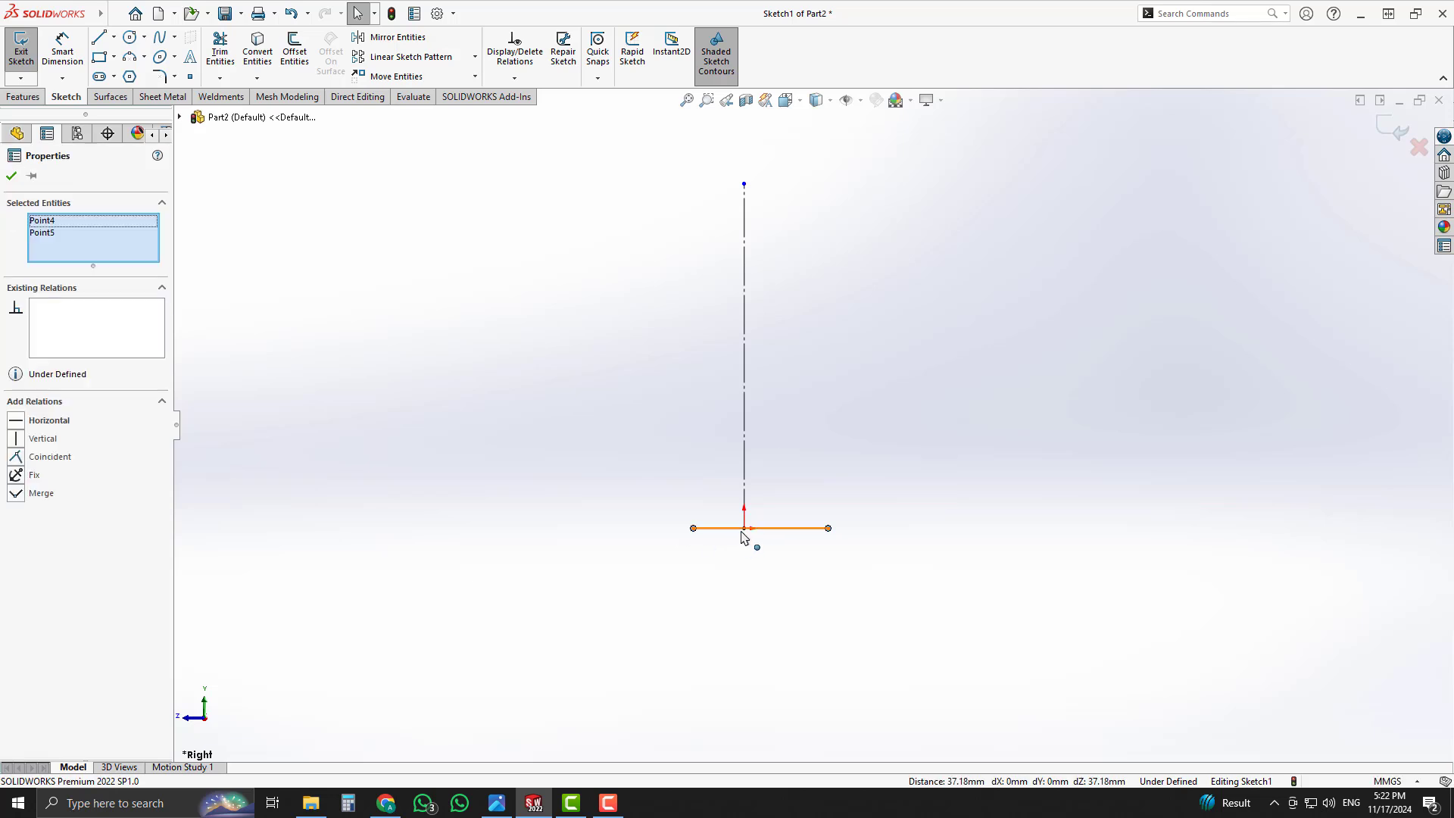
left_click(745, 531, "ctrl")
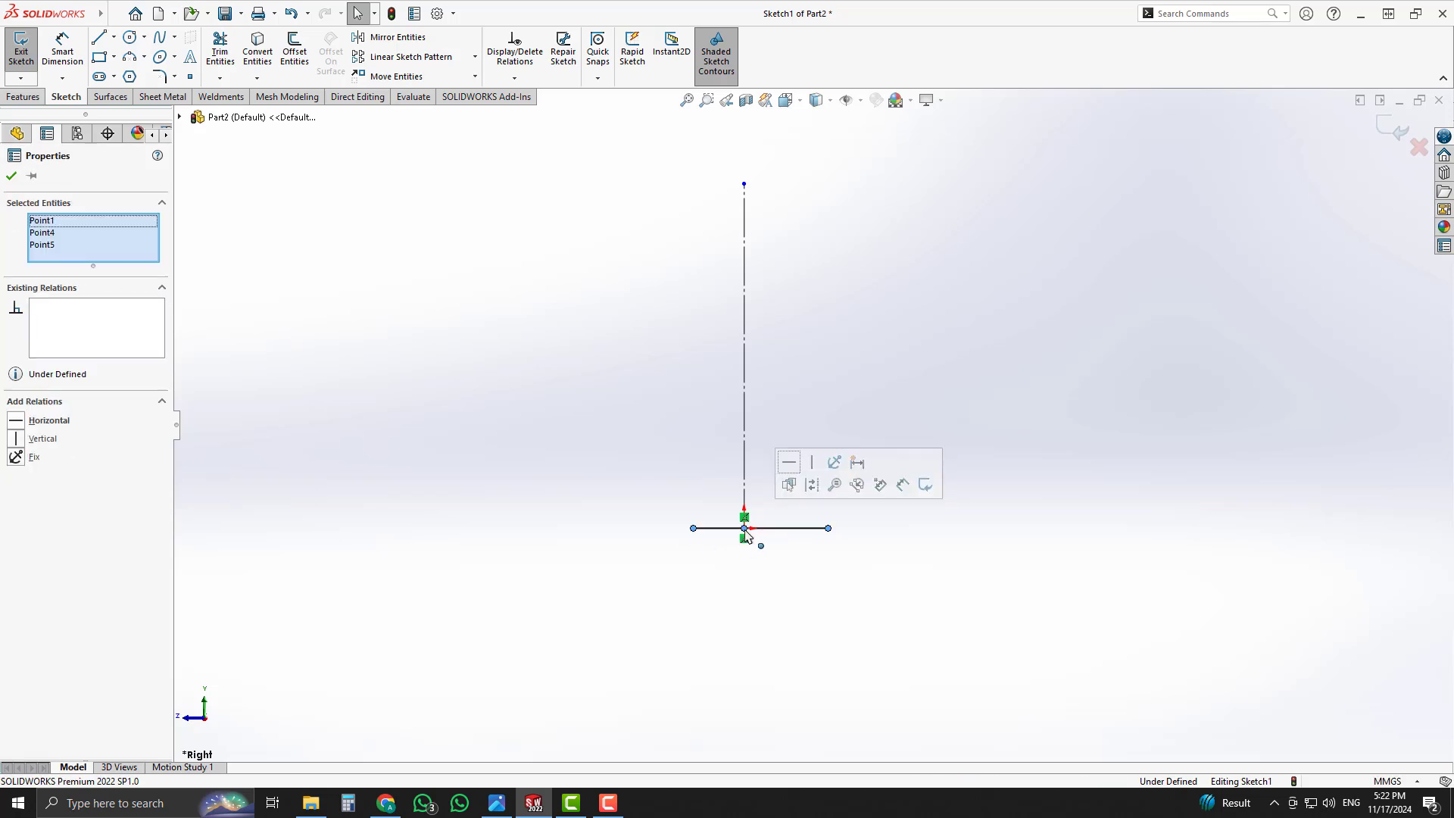
left_click(629, 429)
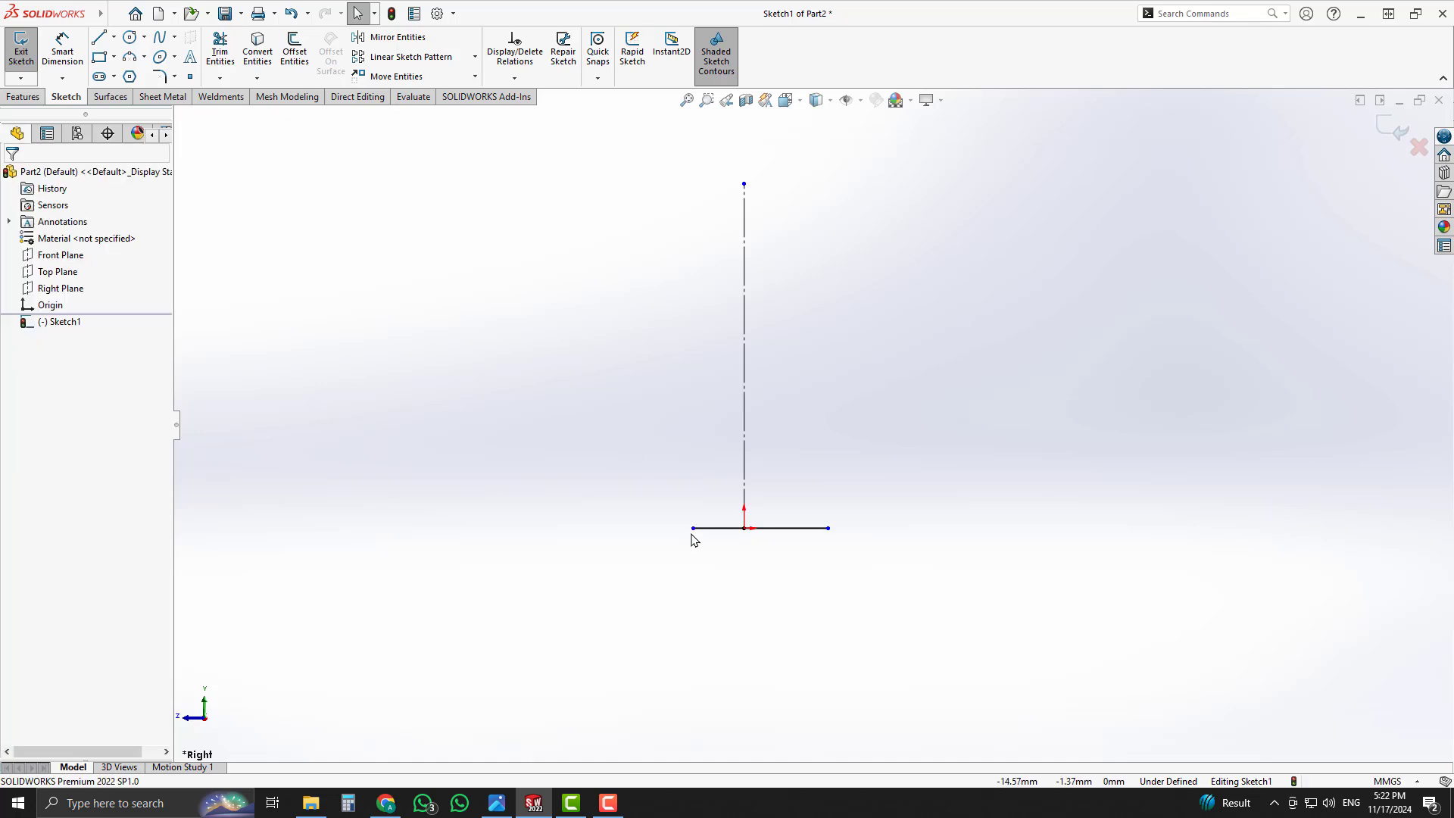
left_click(693, 528)
left_click(745, 530, "ctrl")
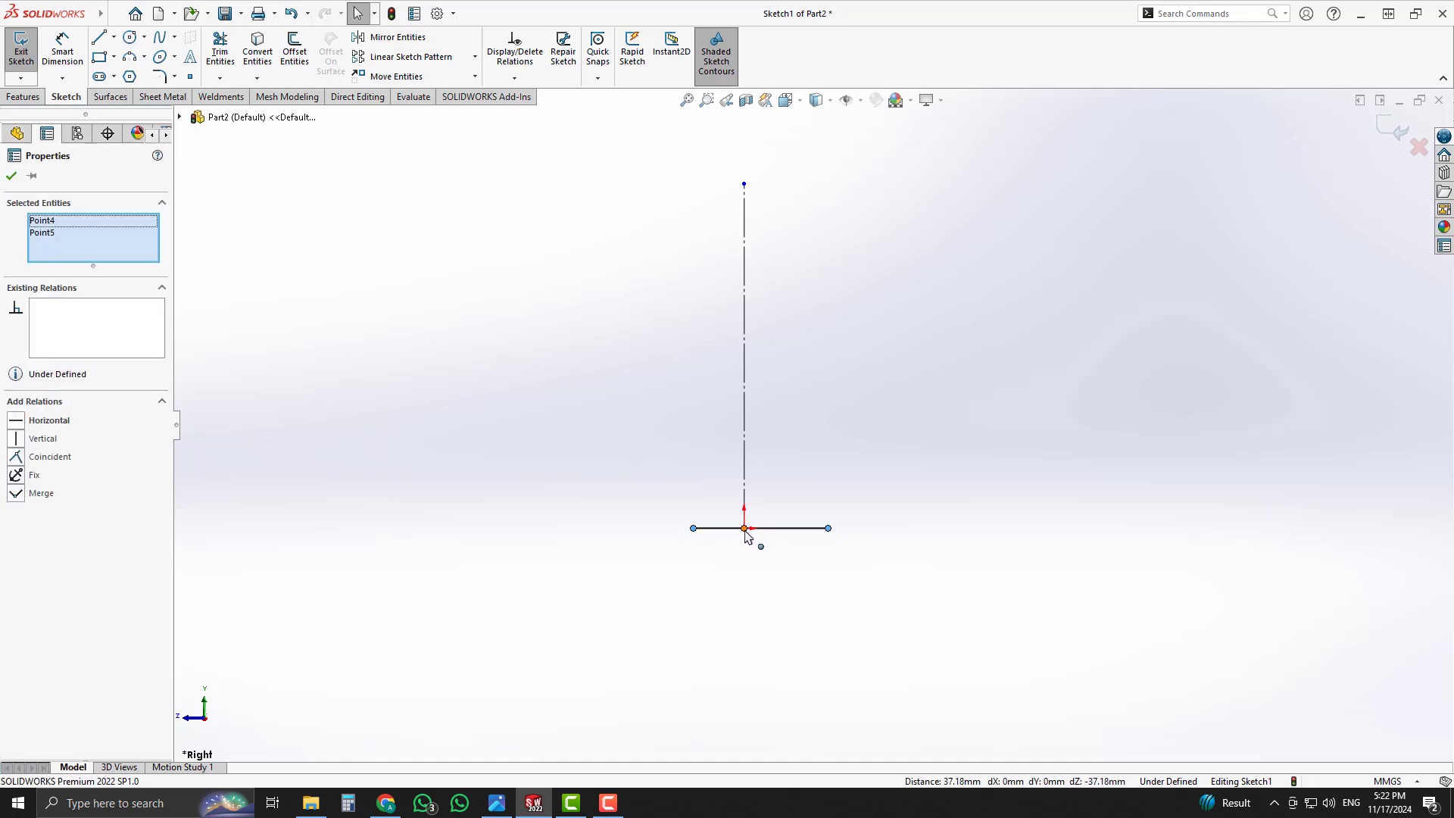
left_click(788, 406)
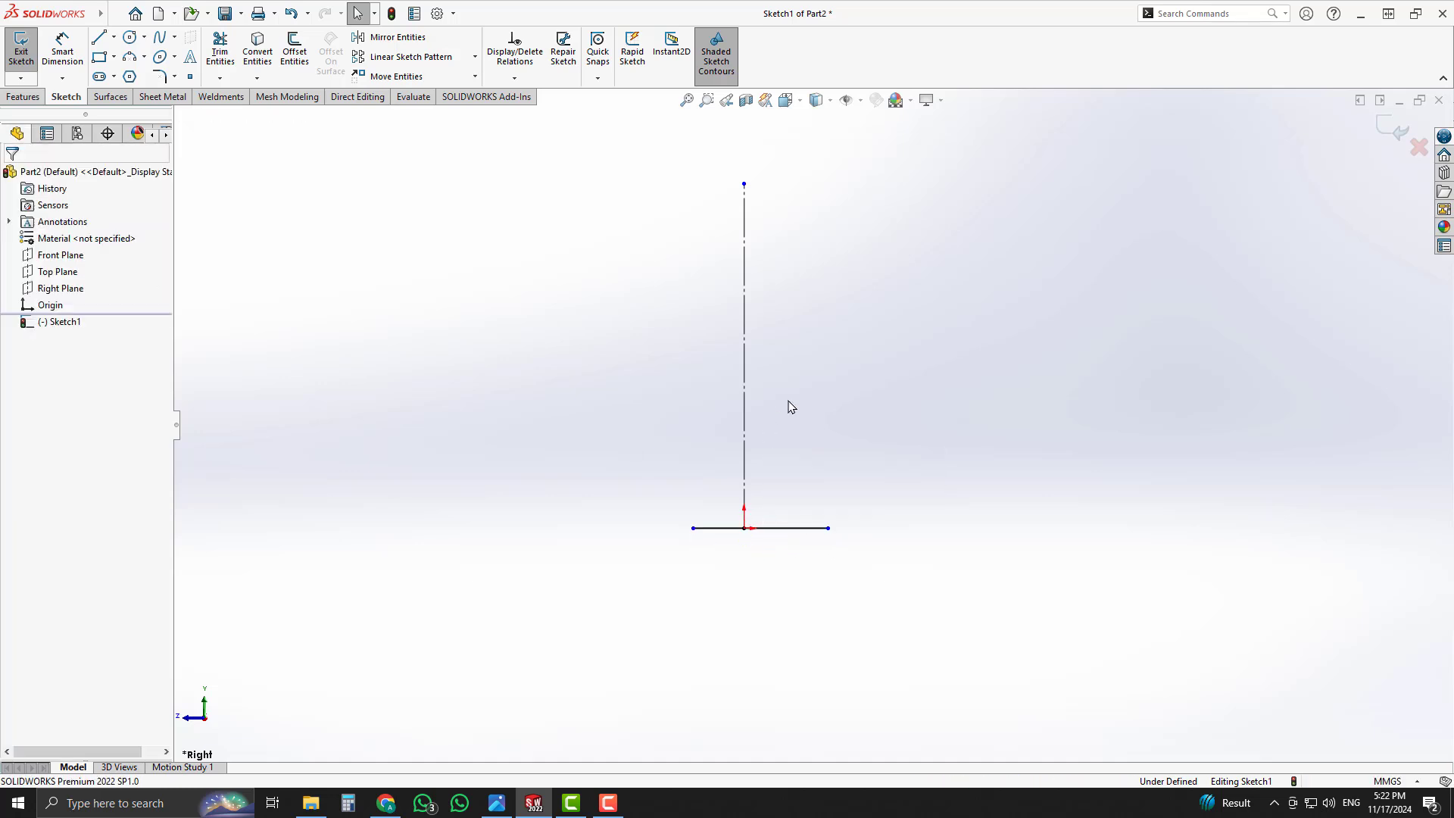
left_click(799, 533)
right_click(797, 531)
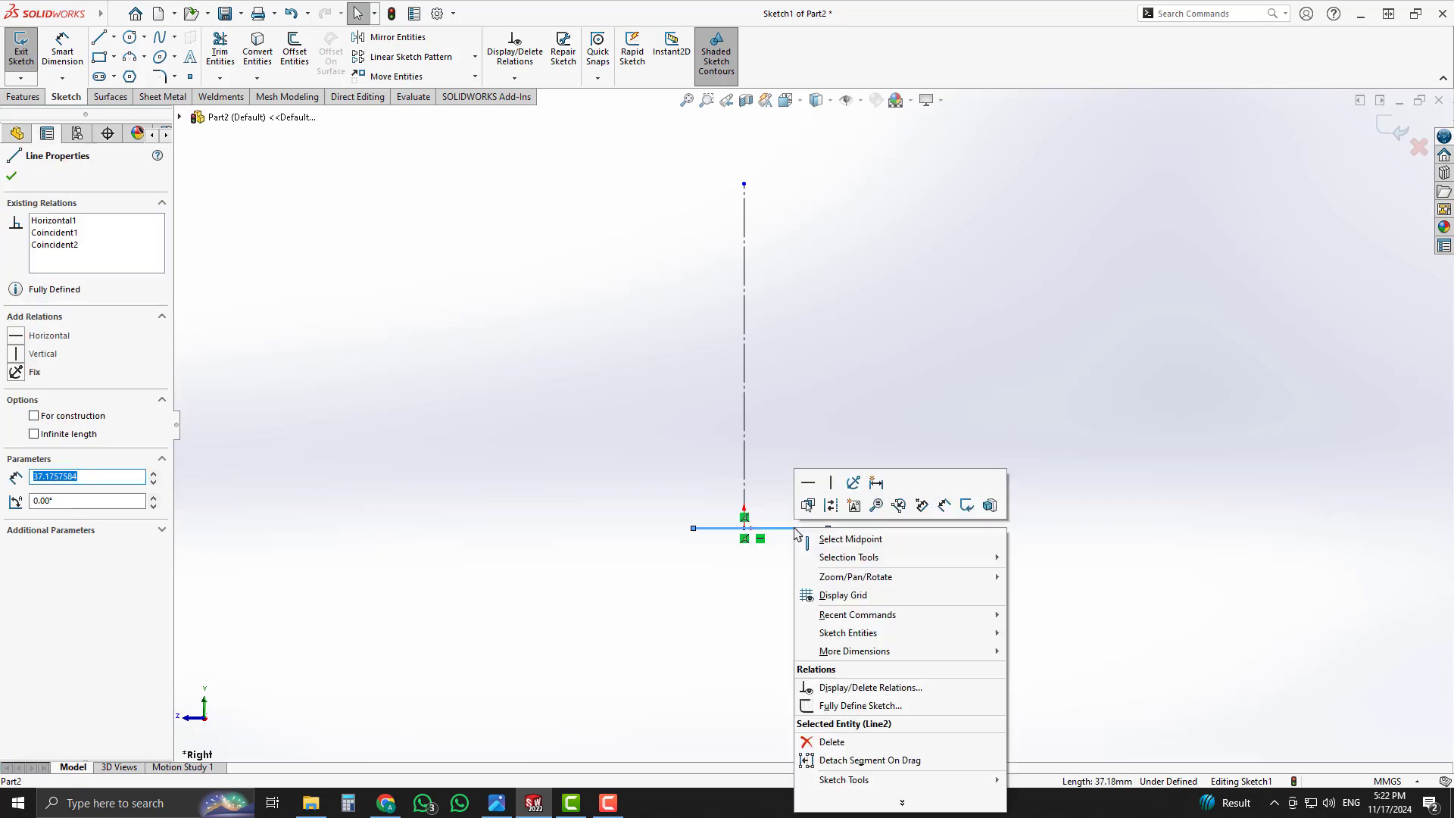
left_click(833, 542)
left_click(745, 529)
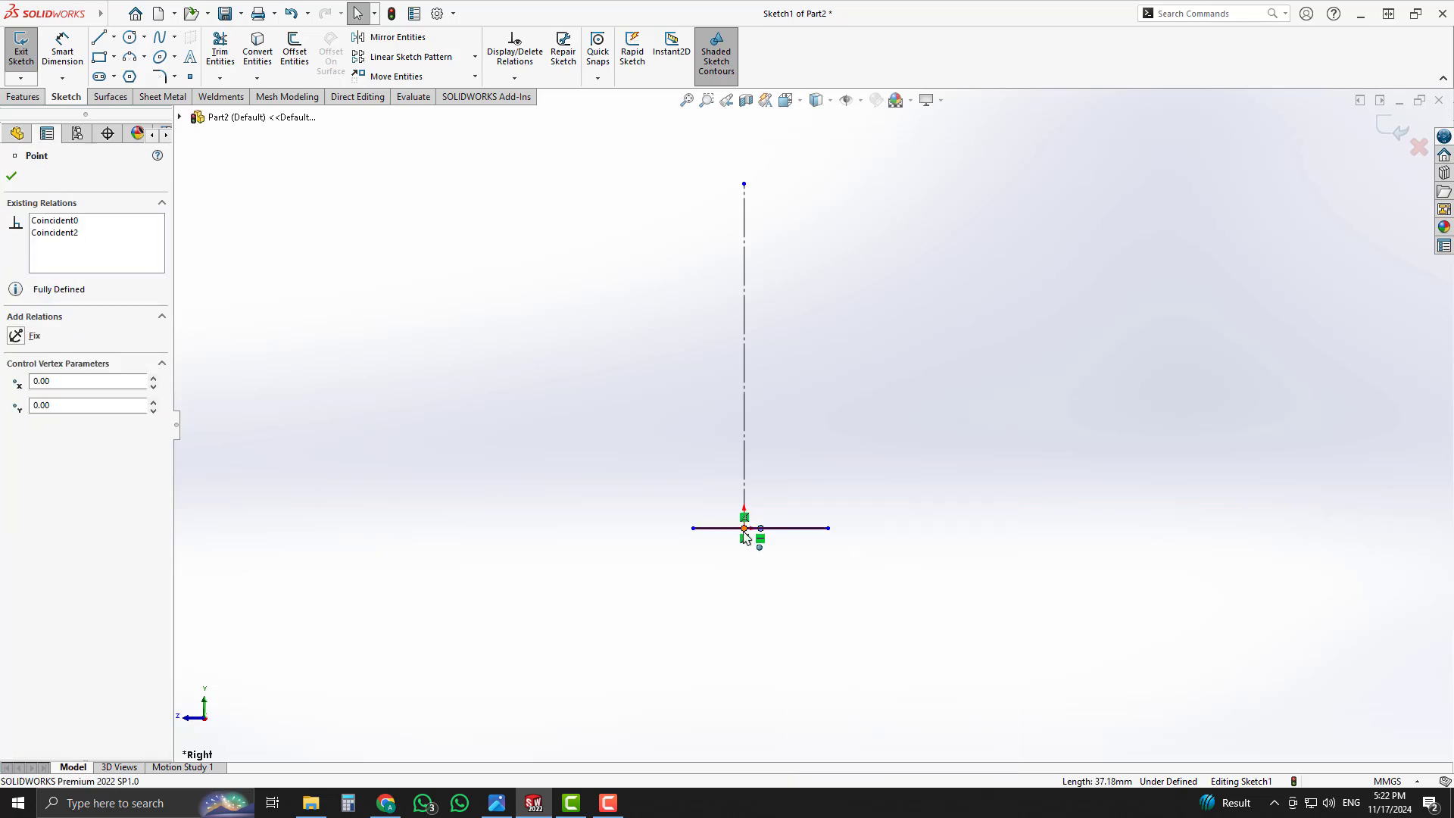
left_click(760, 528, "ctrl")
left_click(837, 467)
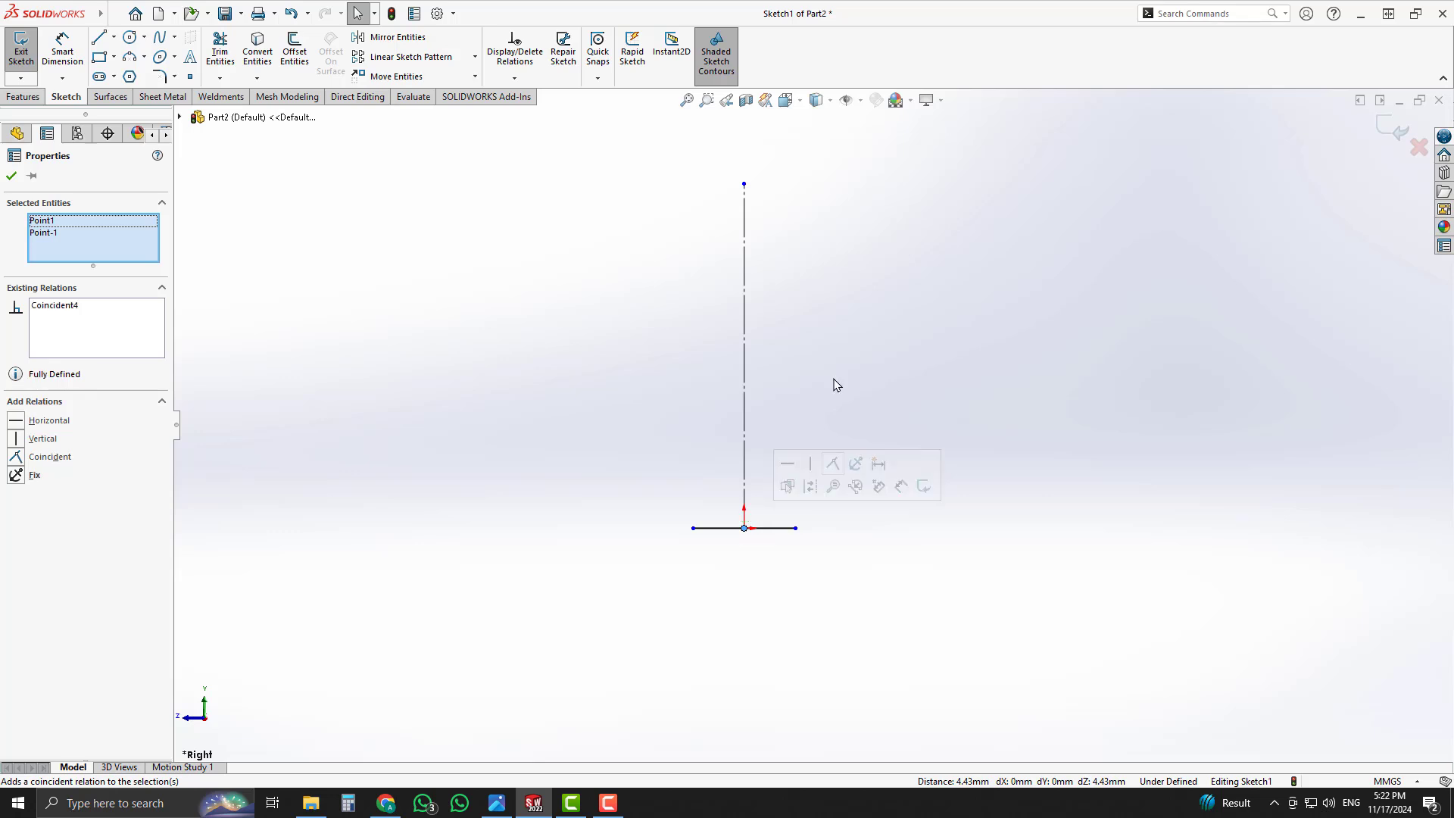
left_click(826, 401)
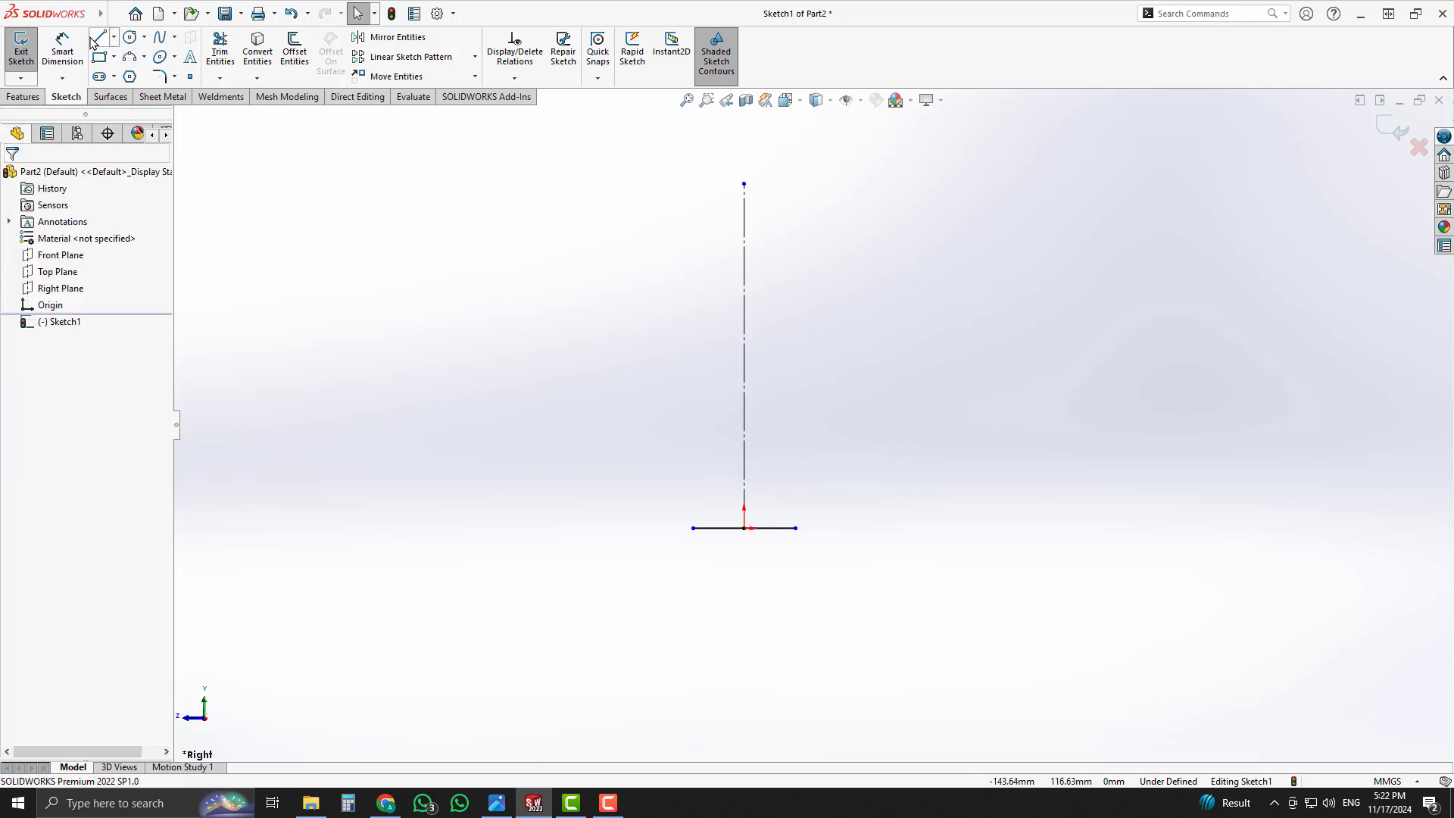
- Close the profile with a right side edge, short top, step down and sloped left edge
left_click(97, 39)
left_click(795, 527)
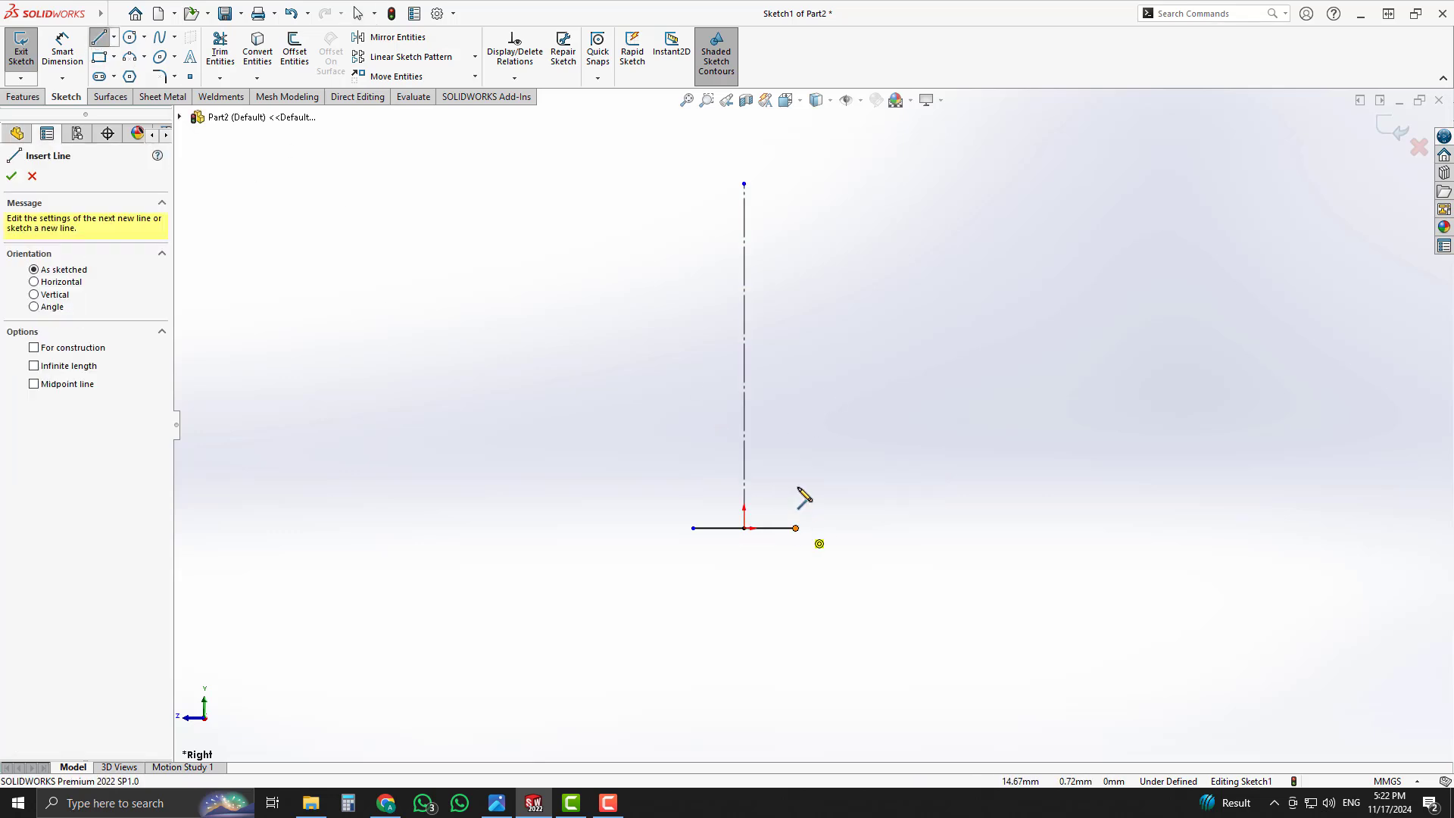
left_click(796, 291)
left_click(765, 292)
left_click(766, 338)
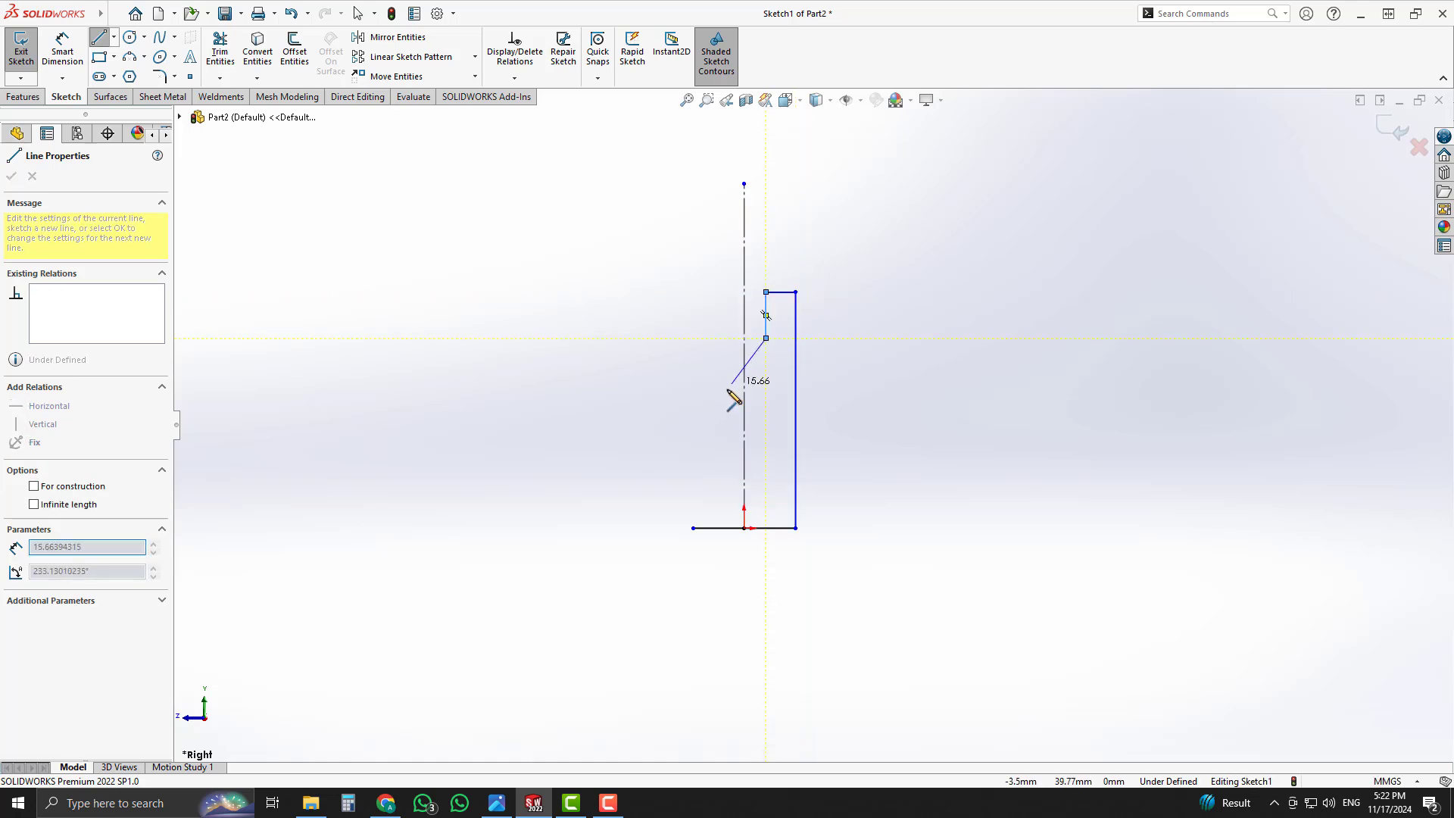
left_click(693, 428)
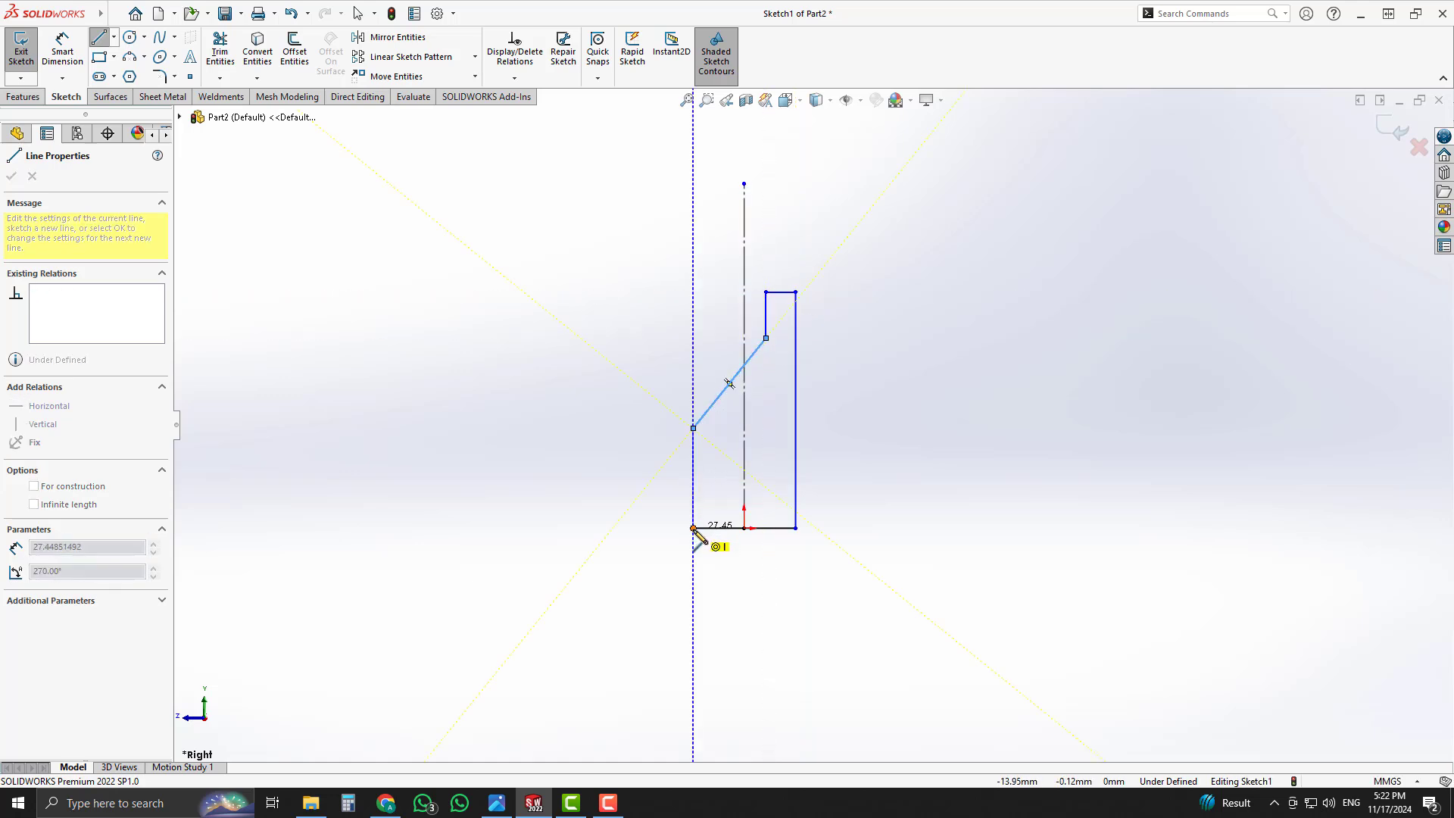
left_click(693, 528)
key("Escape")
scroll(788, 407, "down", 2)
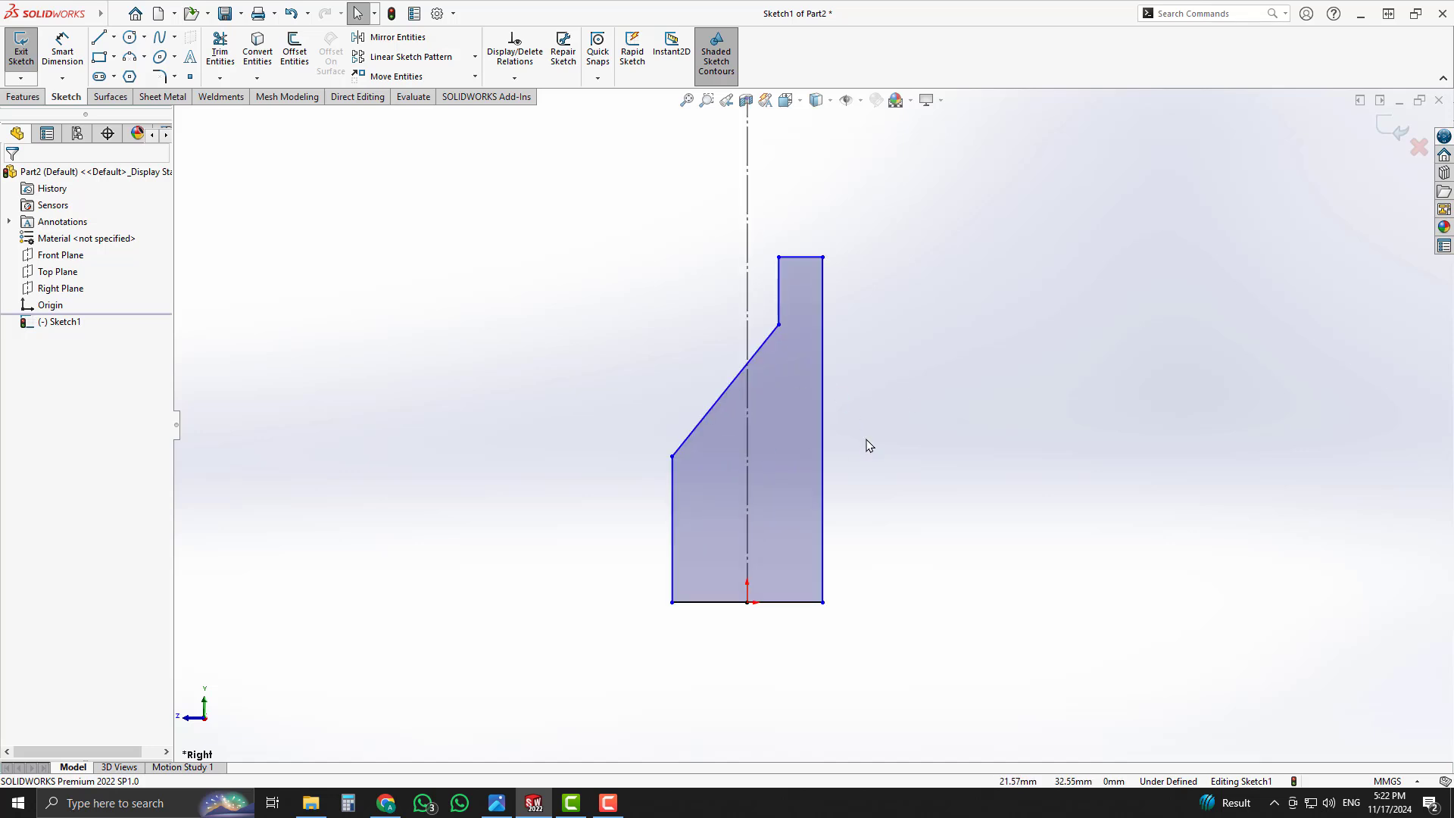
left_click(62, 47)
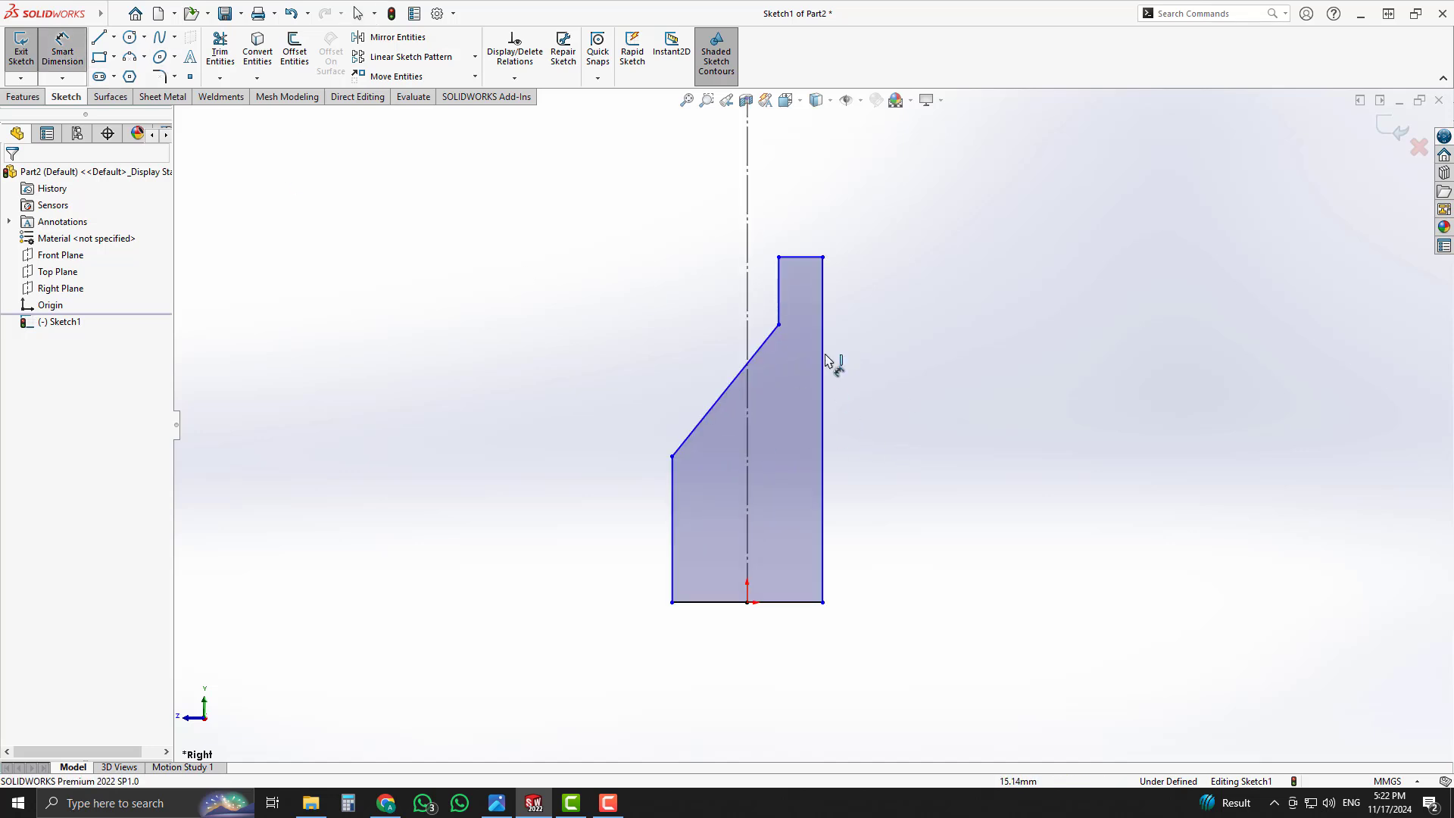
- Dimension the profile with 50 overall height, 5 top width and a 45° slope angle
left_click(824, 367)
left_click(892, 391)
type("50")
key("Return")
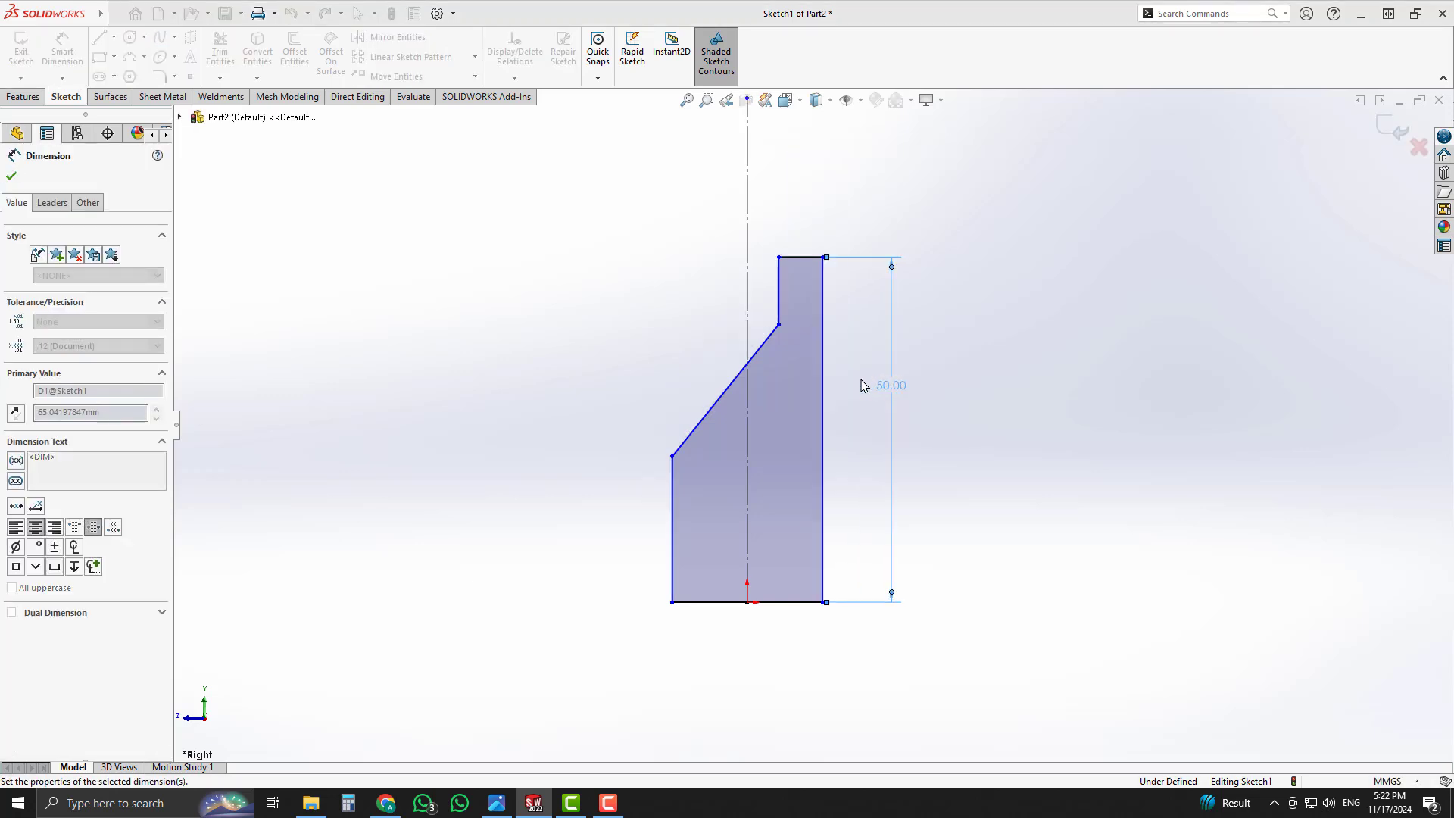
left_click(818, 258)
left_click(812, 229)
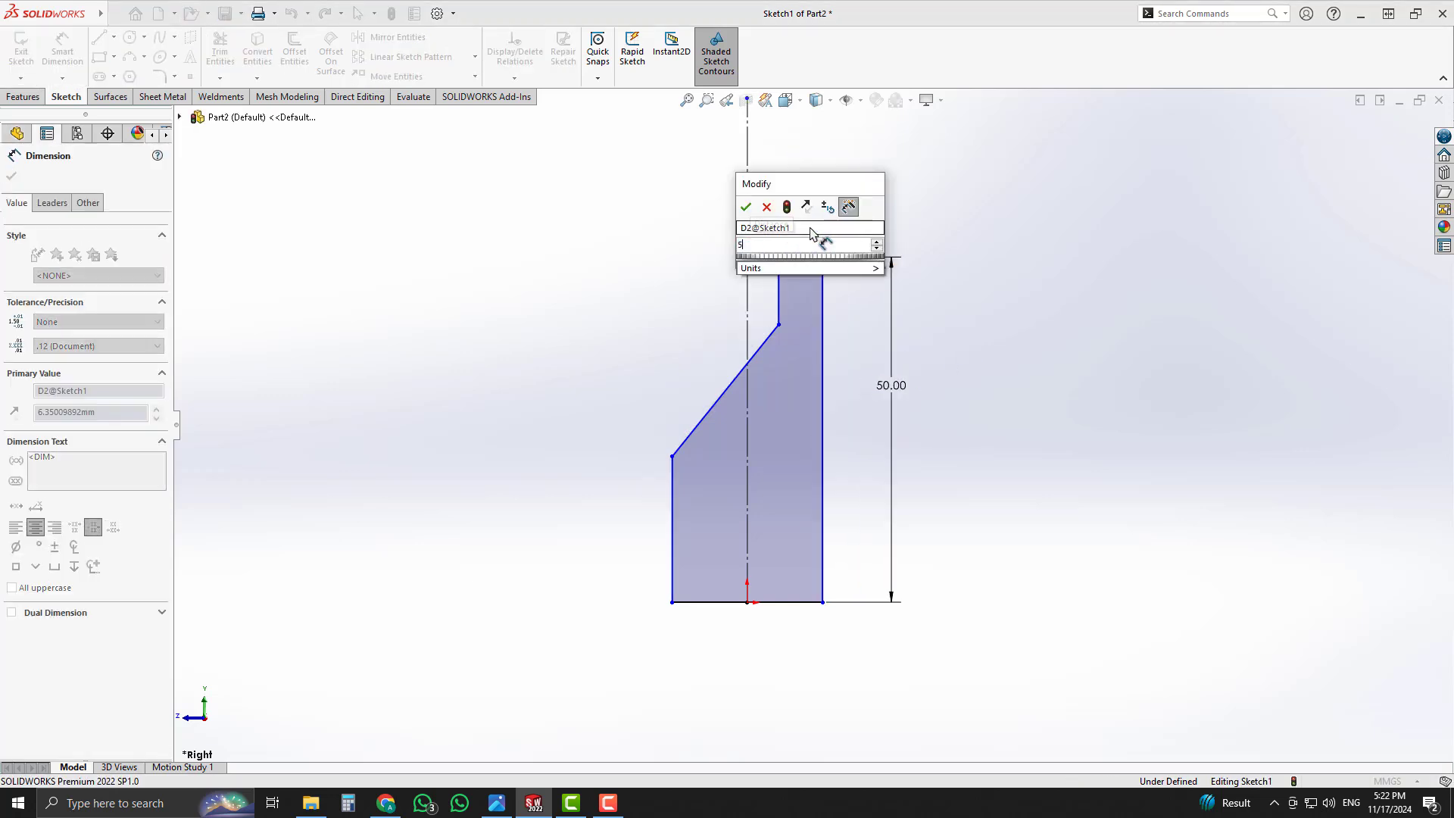
type("5")
key("Return")
left_click(744, 375)
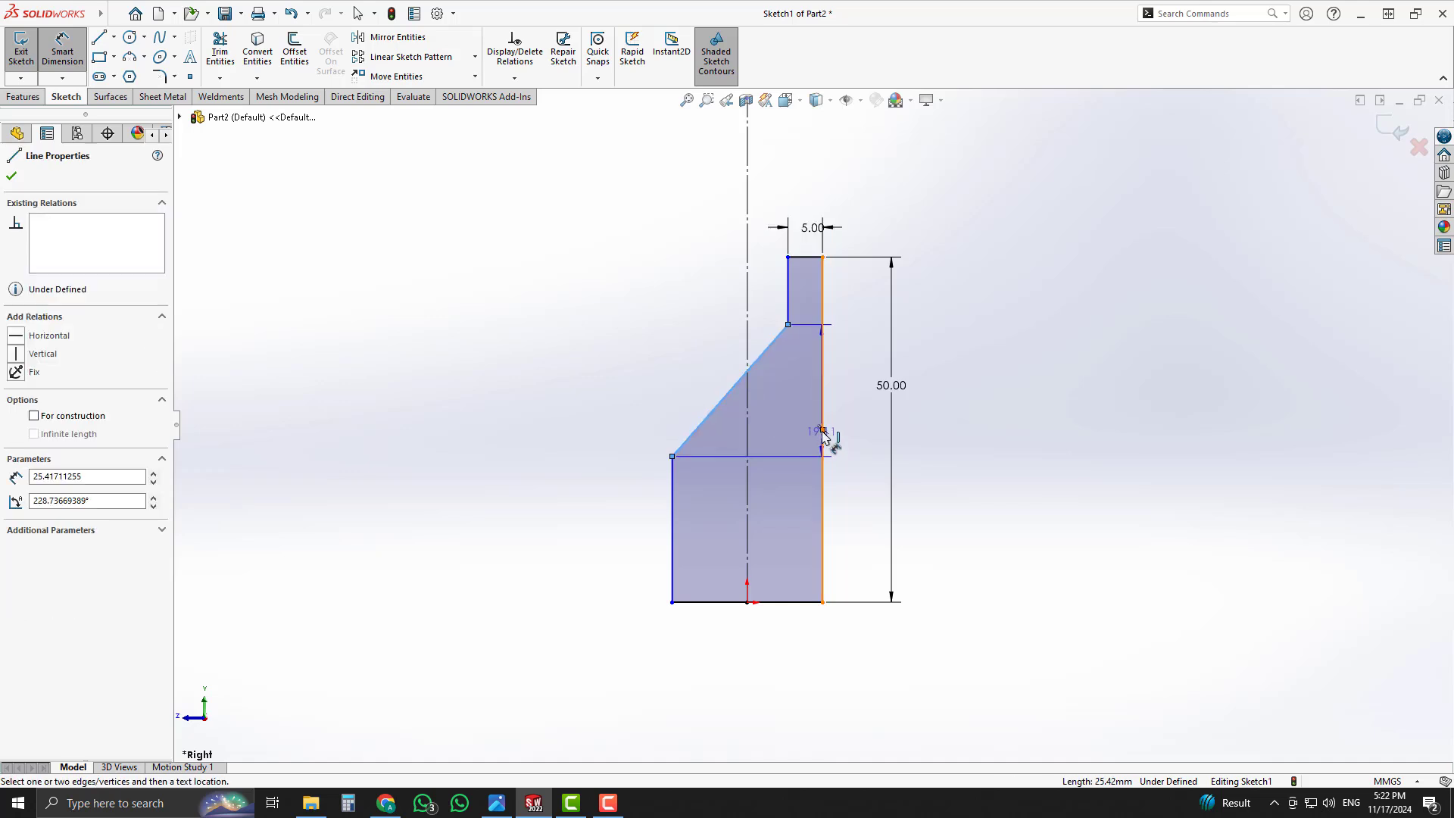
key("Escape")
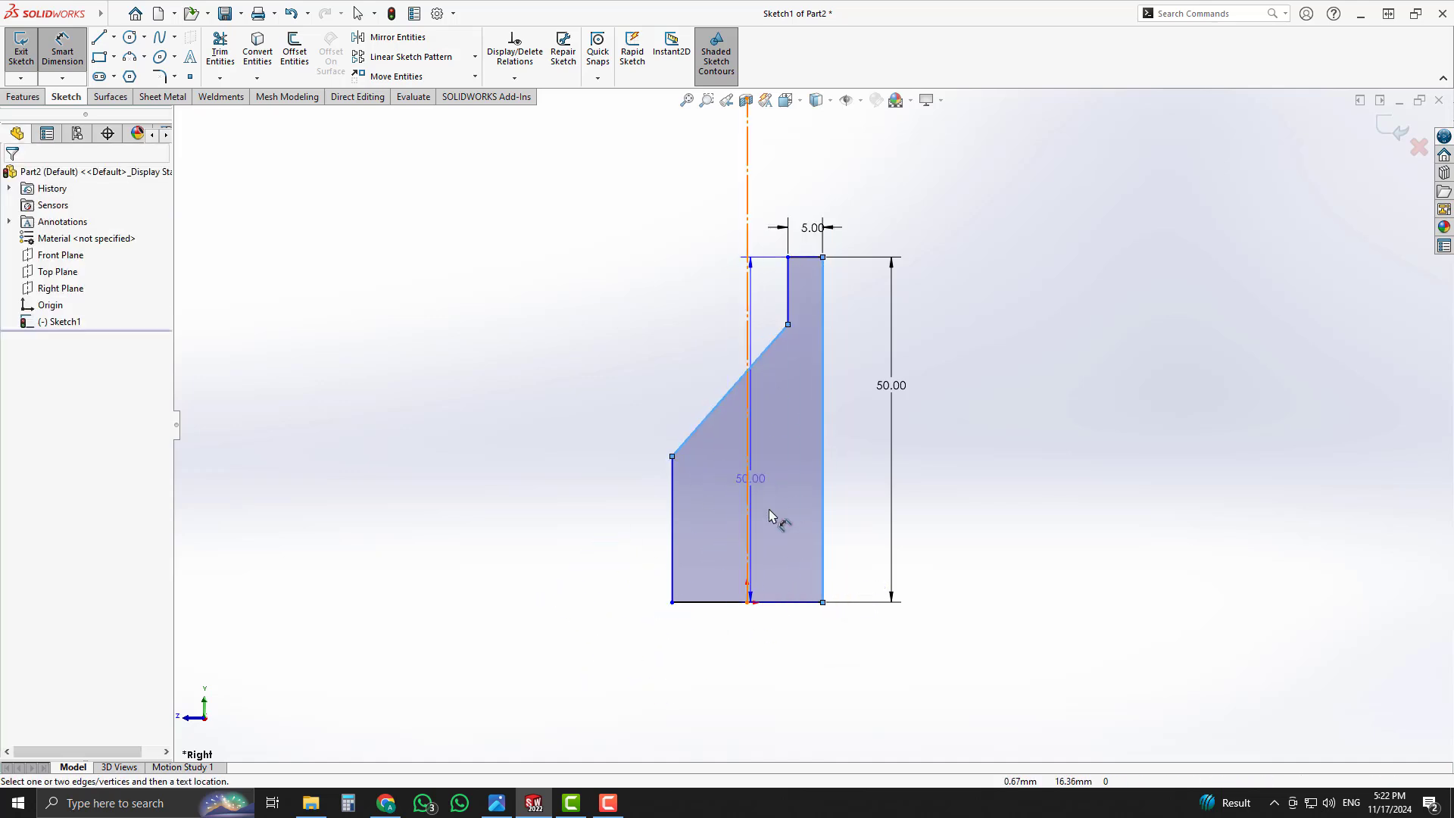
left_click(821, 492)
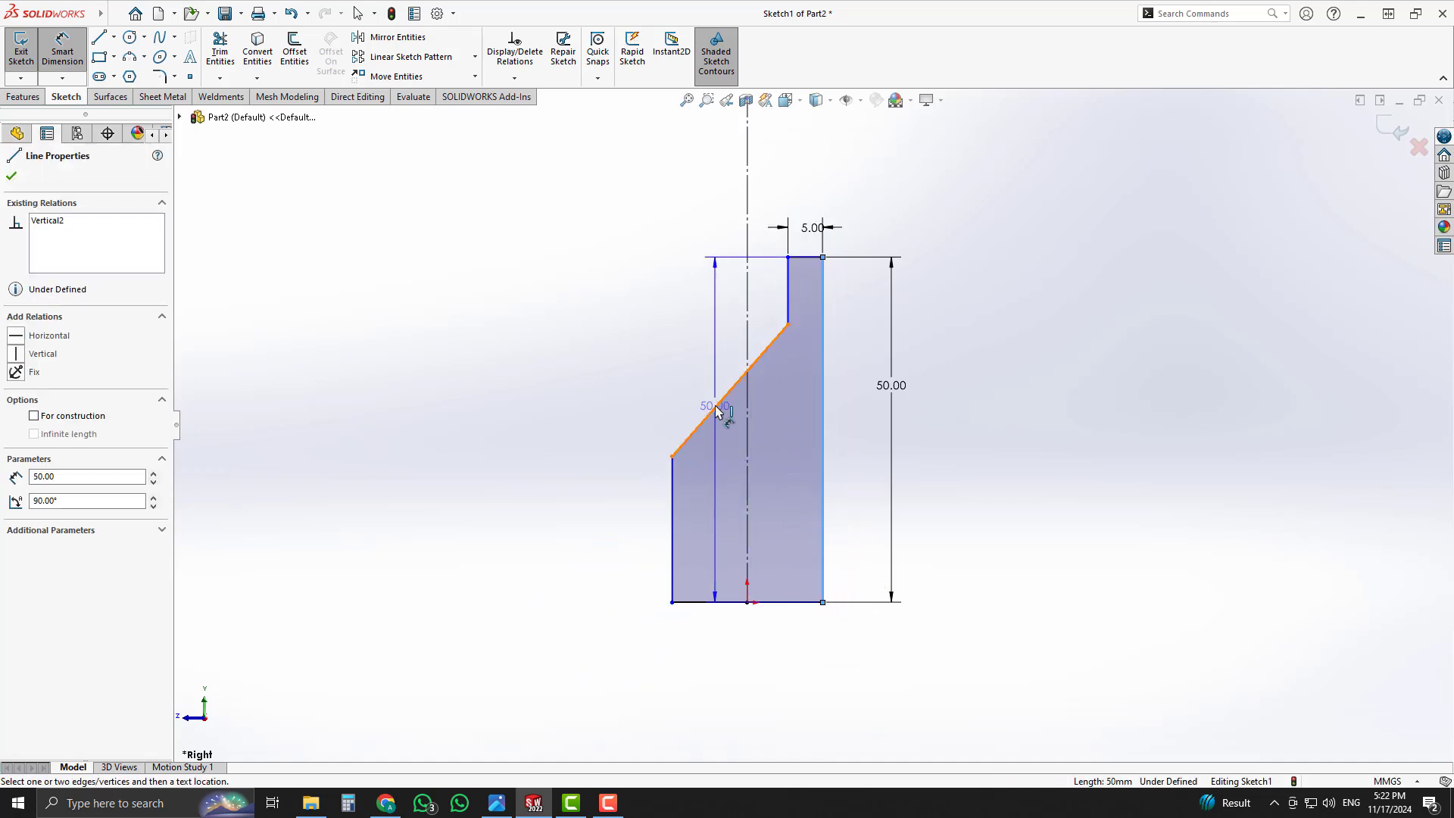
left_click(712, 411)
left_click(627, 667)
type("45")
key("Return")
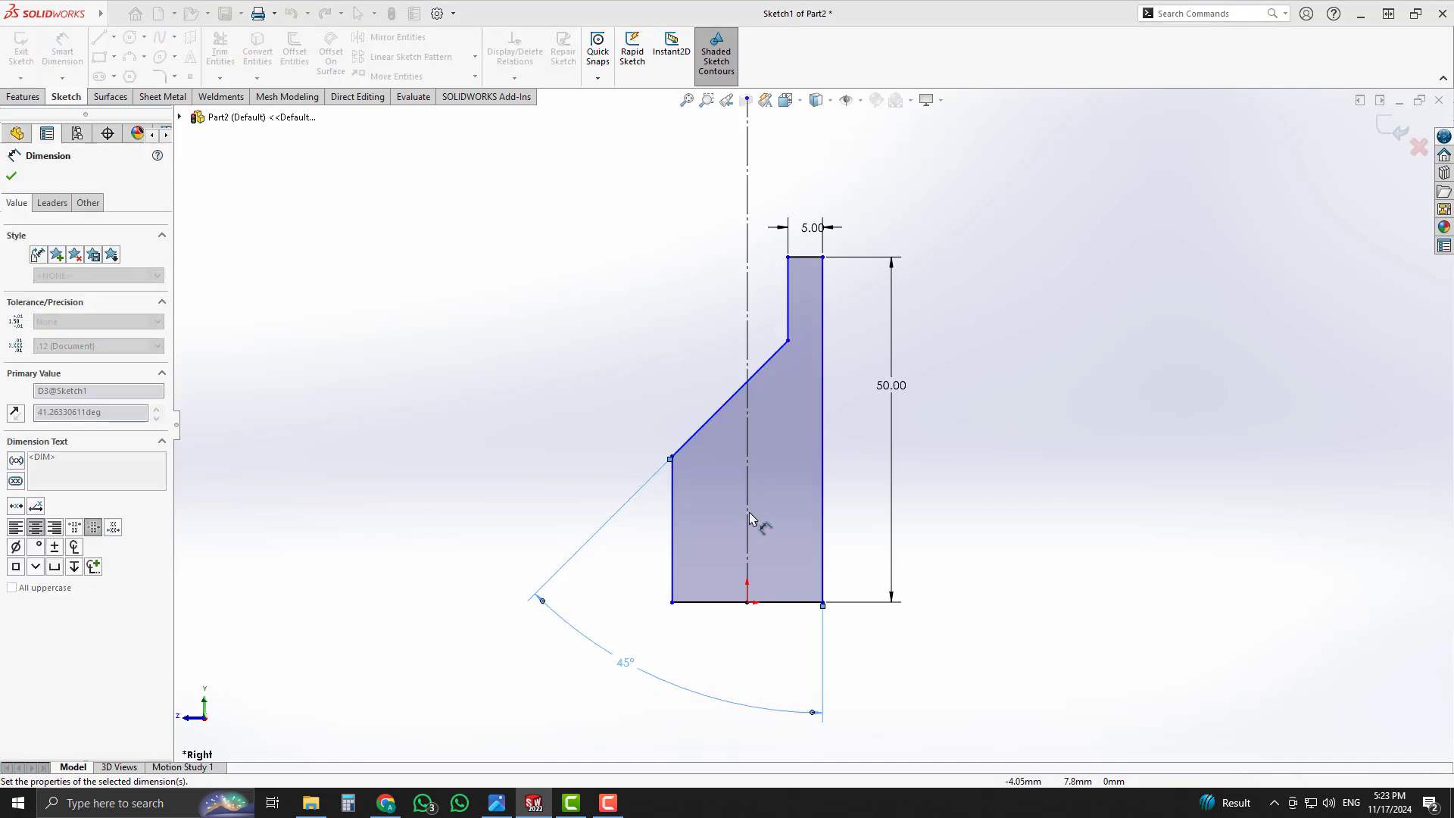
- Add the 15 upper step and 18 base width dimensions, then fit the sketch in view
left_click(788, 302)
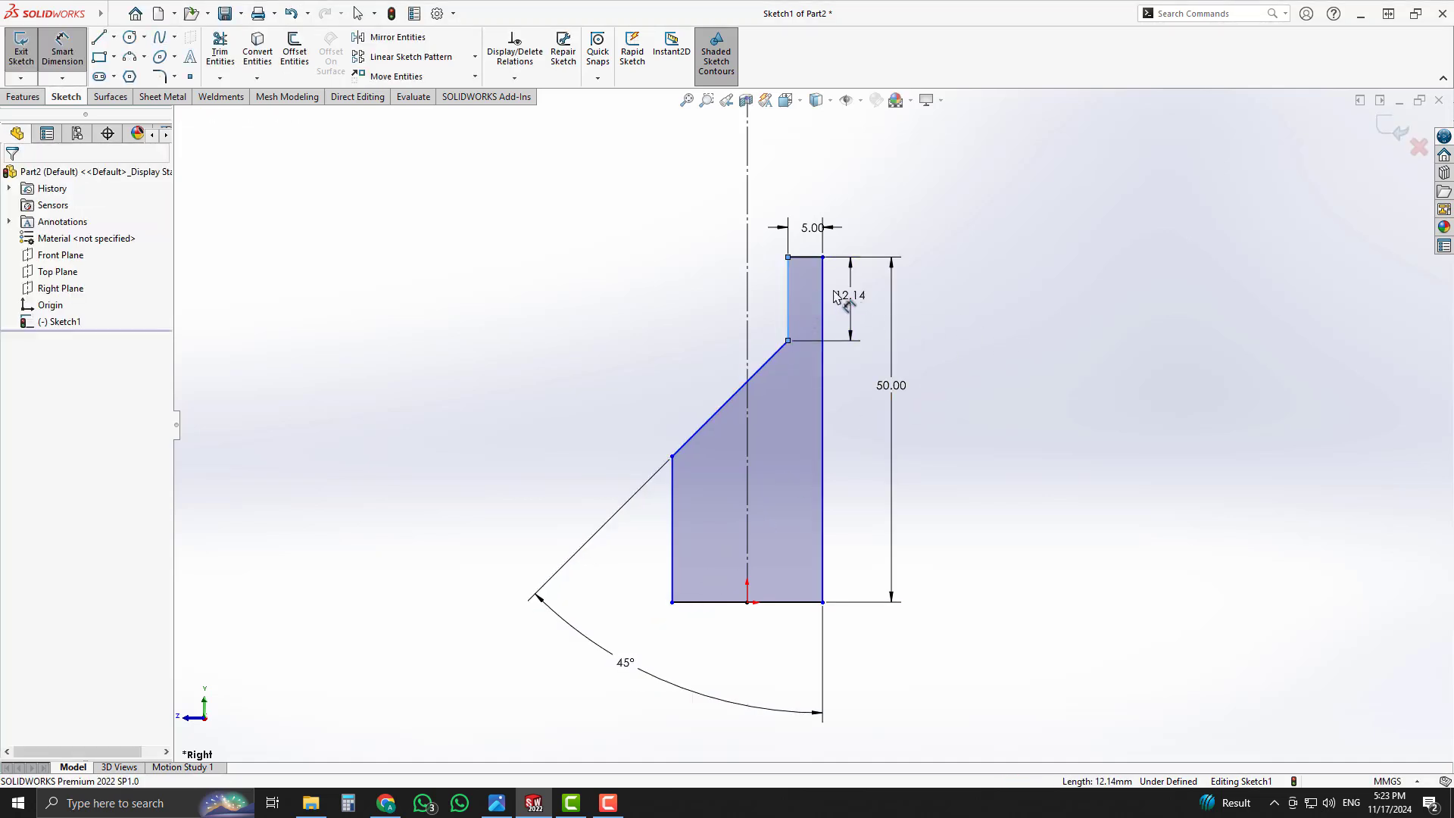
left_click(837, 299)
type("15")
key("Return")
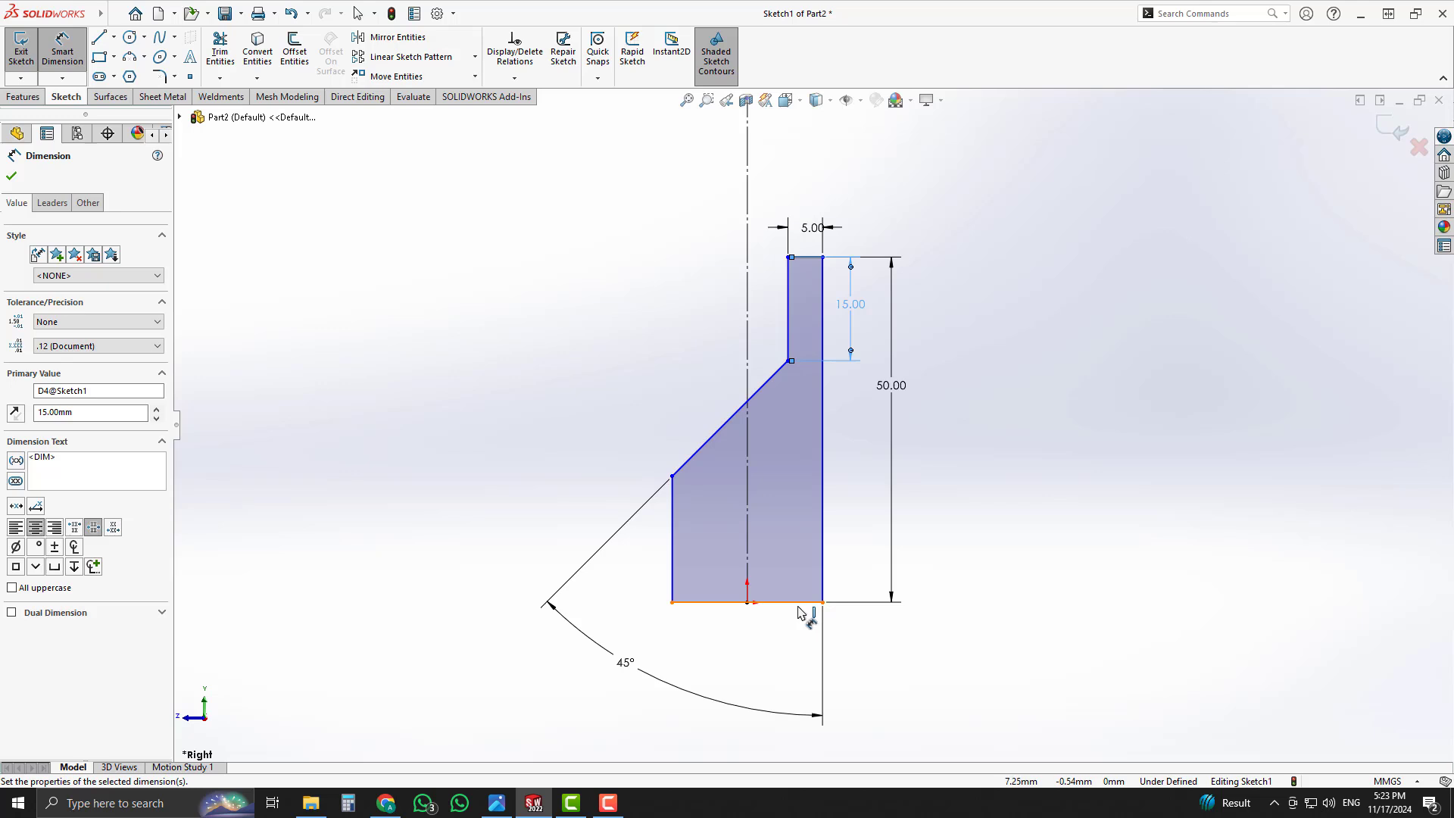
left_click(797, 603)
left_click(759, 647)
type("18")
key("Return")
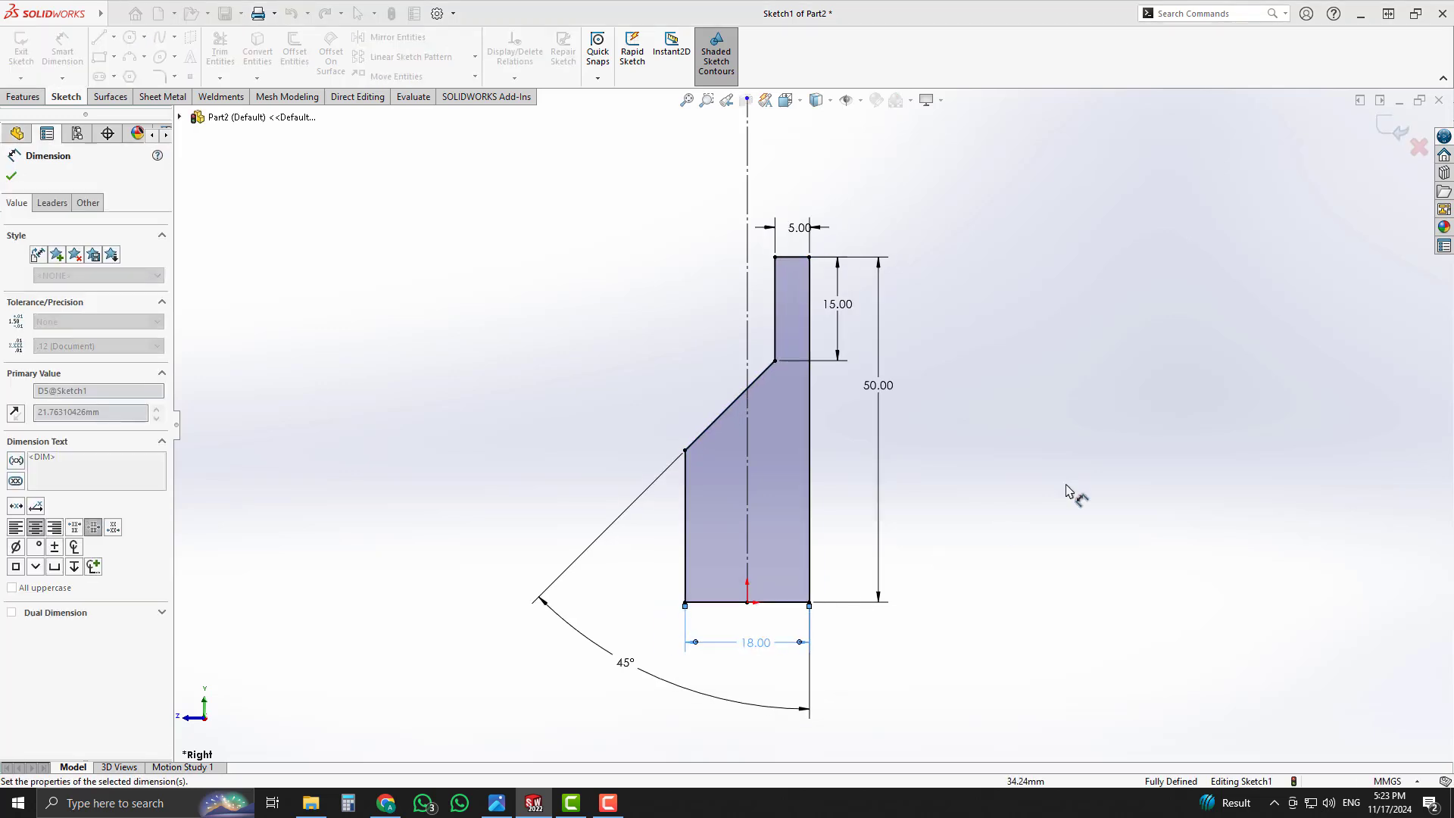
left_click(925, 453)
key("Escape")
key("f")
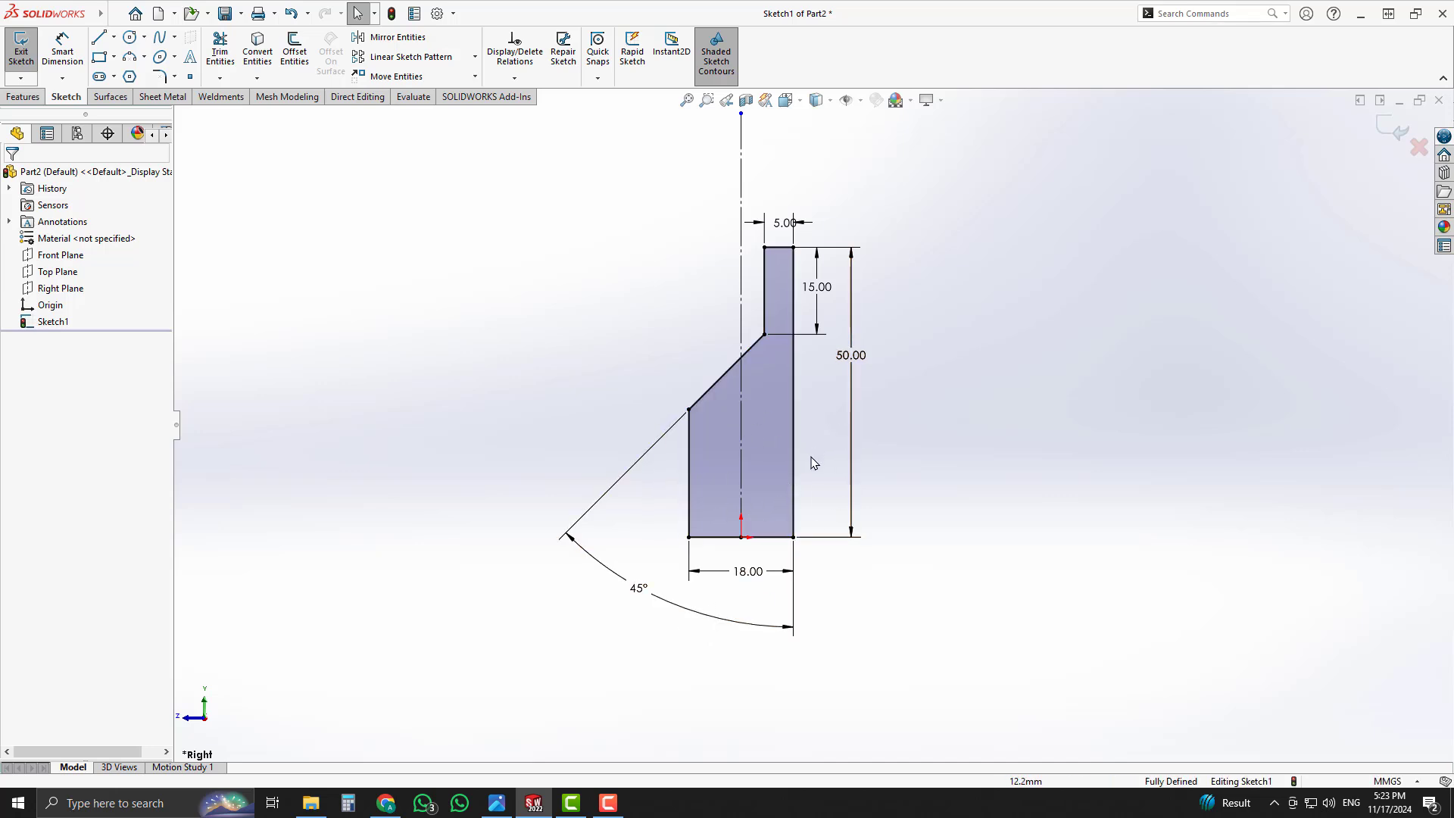
left_click(497, 803)
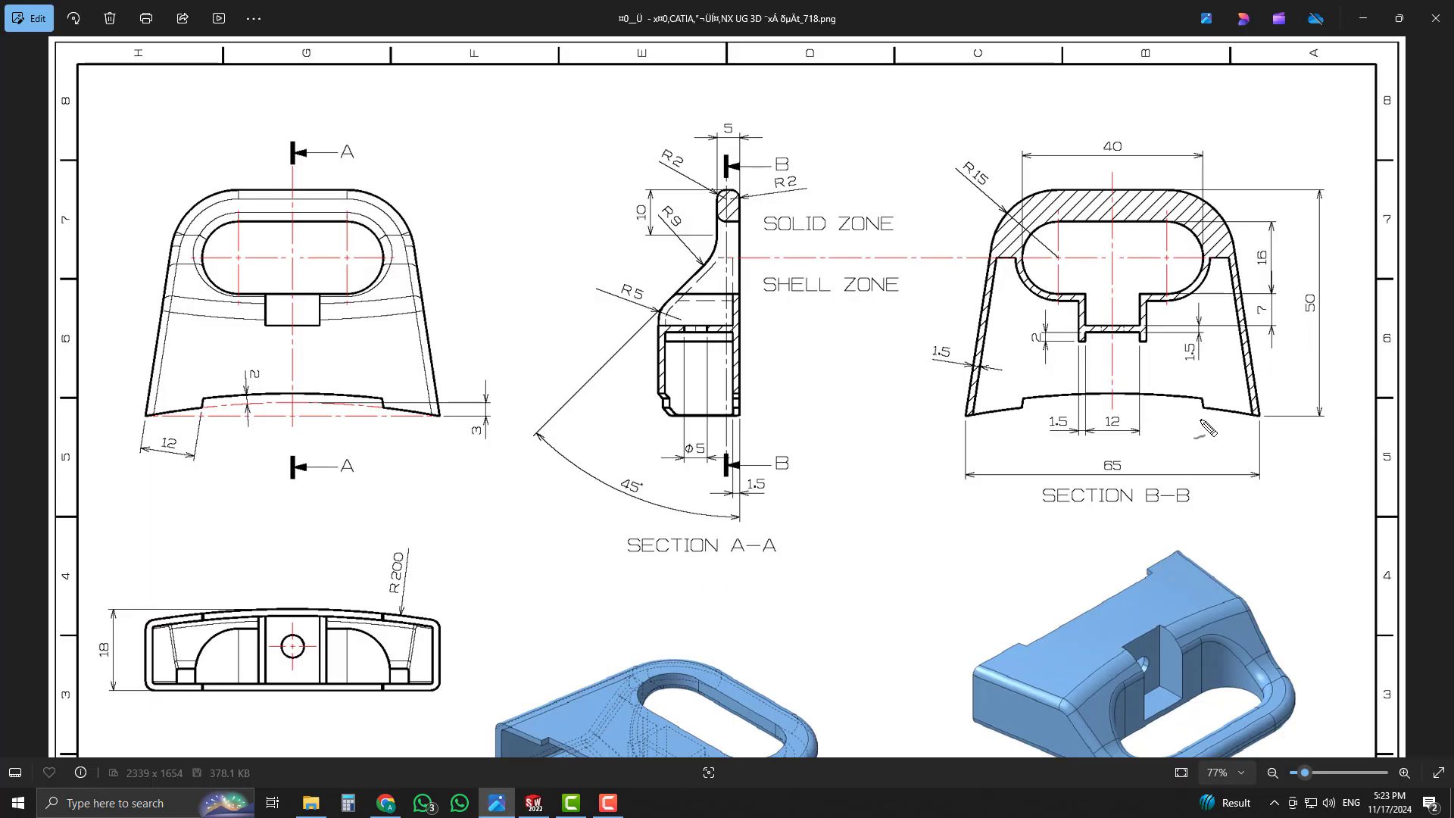
- Mark the 65 overall width in the drawing's Section B-B
mouse_move(1136, 454)
left_mouse_down()
mouse_move(1074, 455)
mouse_move(1077, 483)
mouse_move(1151, 481)
mouse_move(1130, 454)
left_mouse_up()
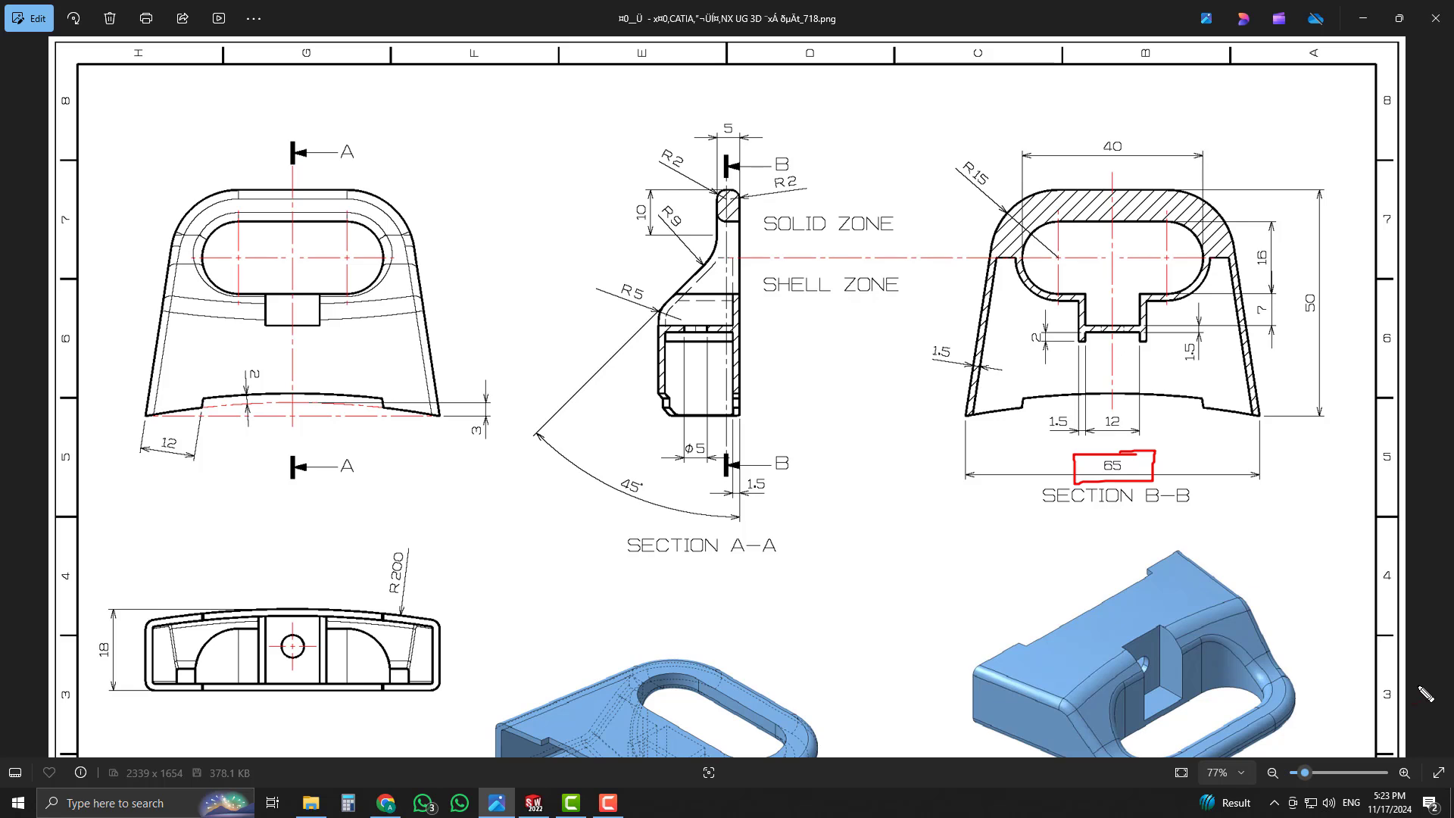
key("Escape")
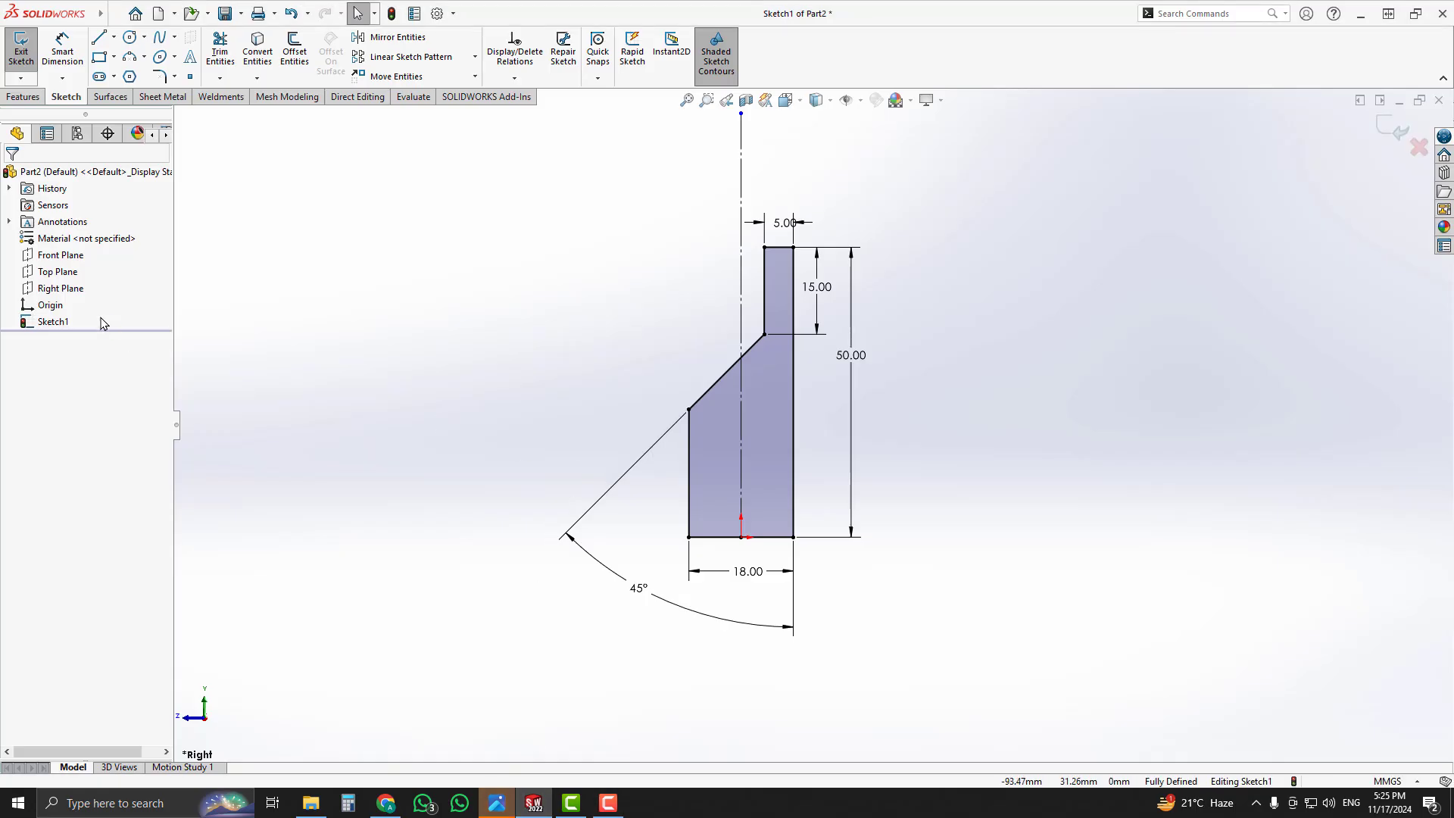
- Extrude Sketch1 Mid Plane to a 65 mm depth and orbit to inspect the block
left_click(32, 100)
left_click(27, 53)
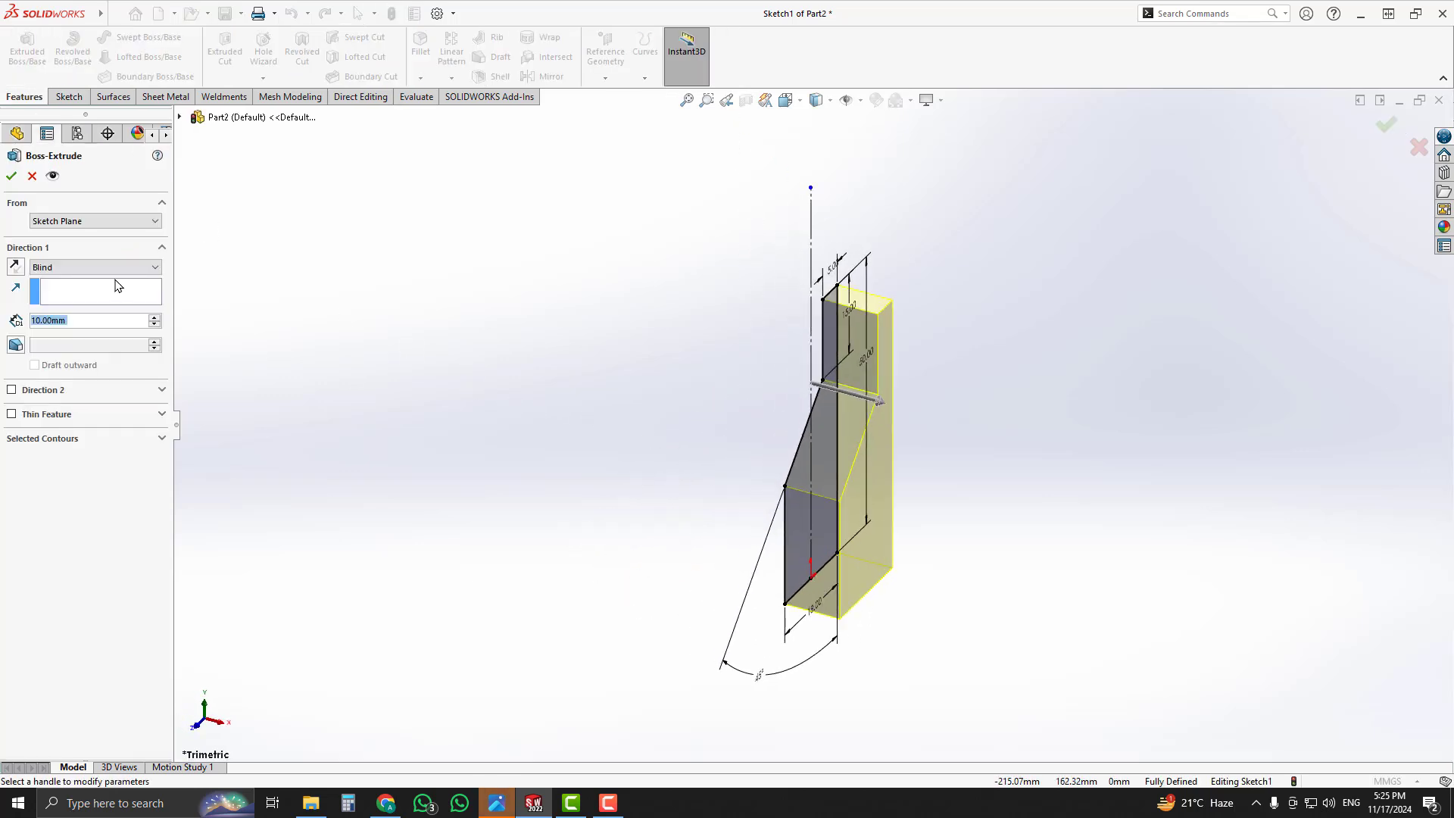
left_click(91, 267)
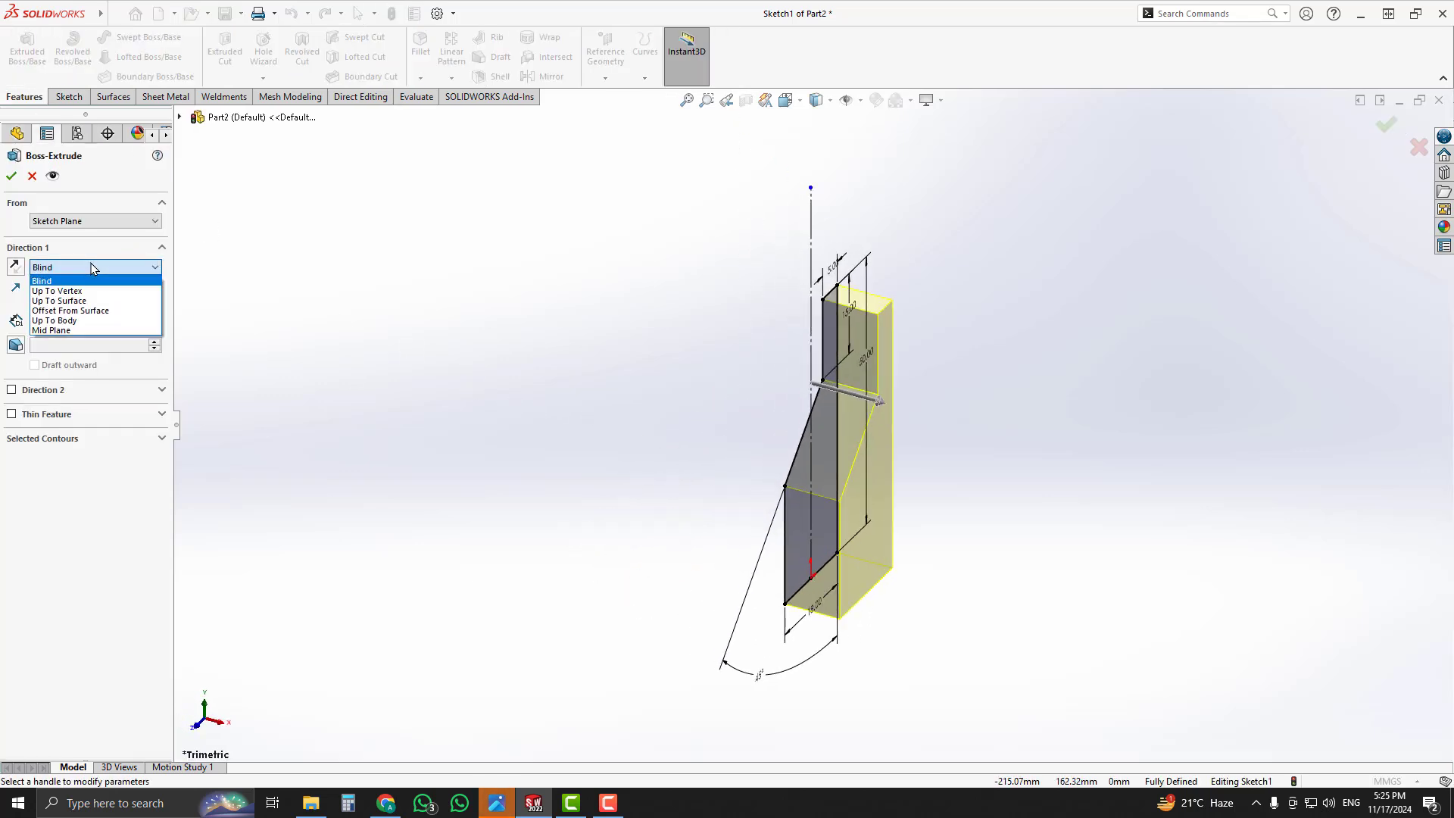
left_click(118, 331)
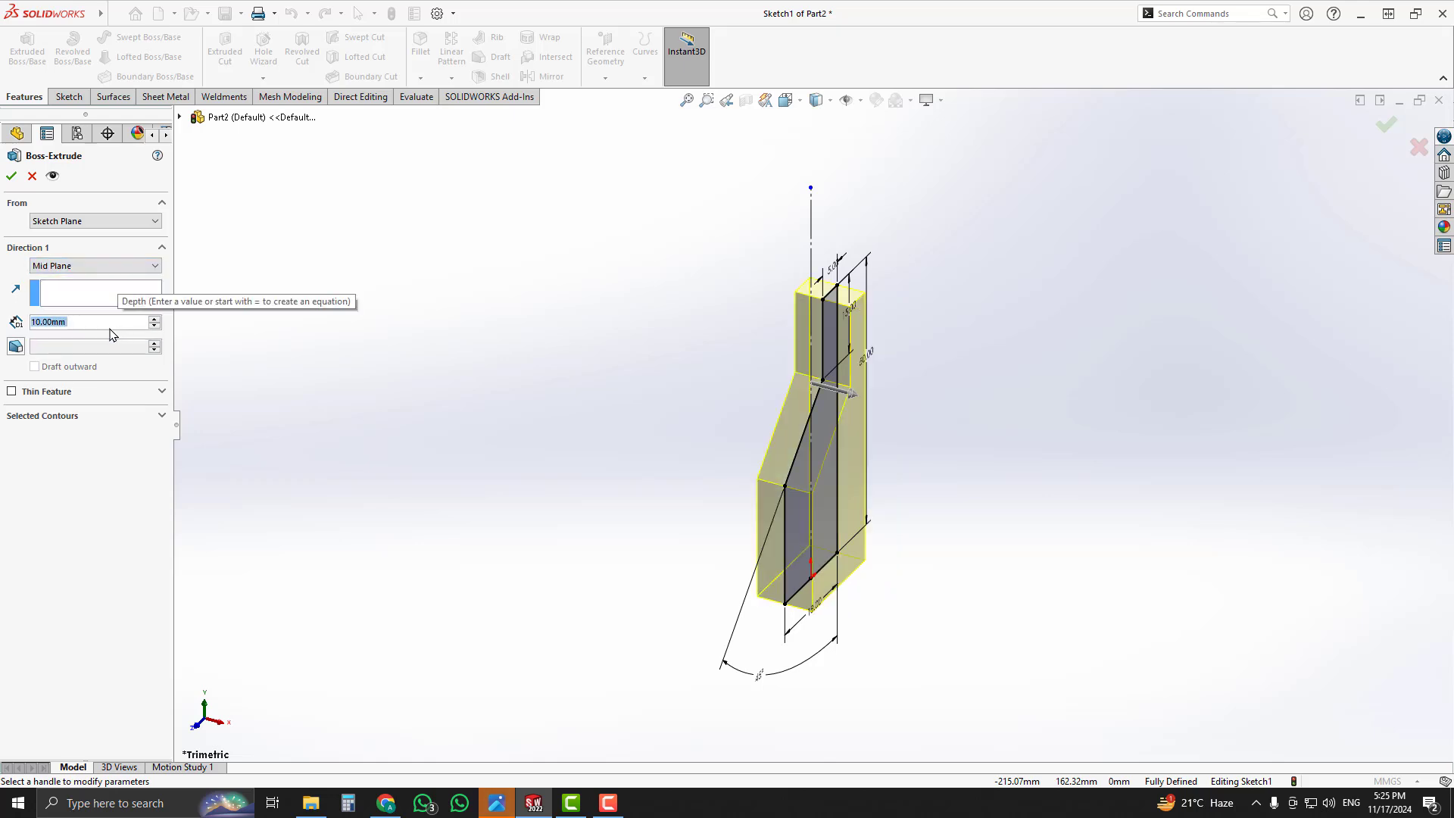
type("65")
key("Return")
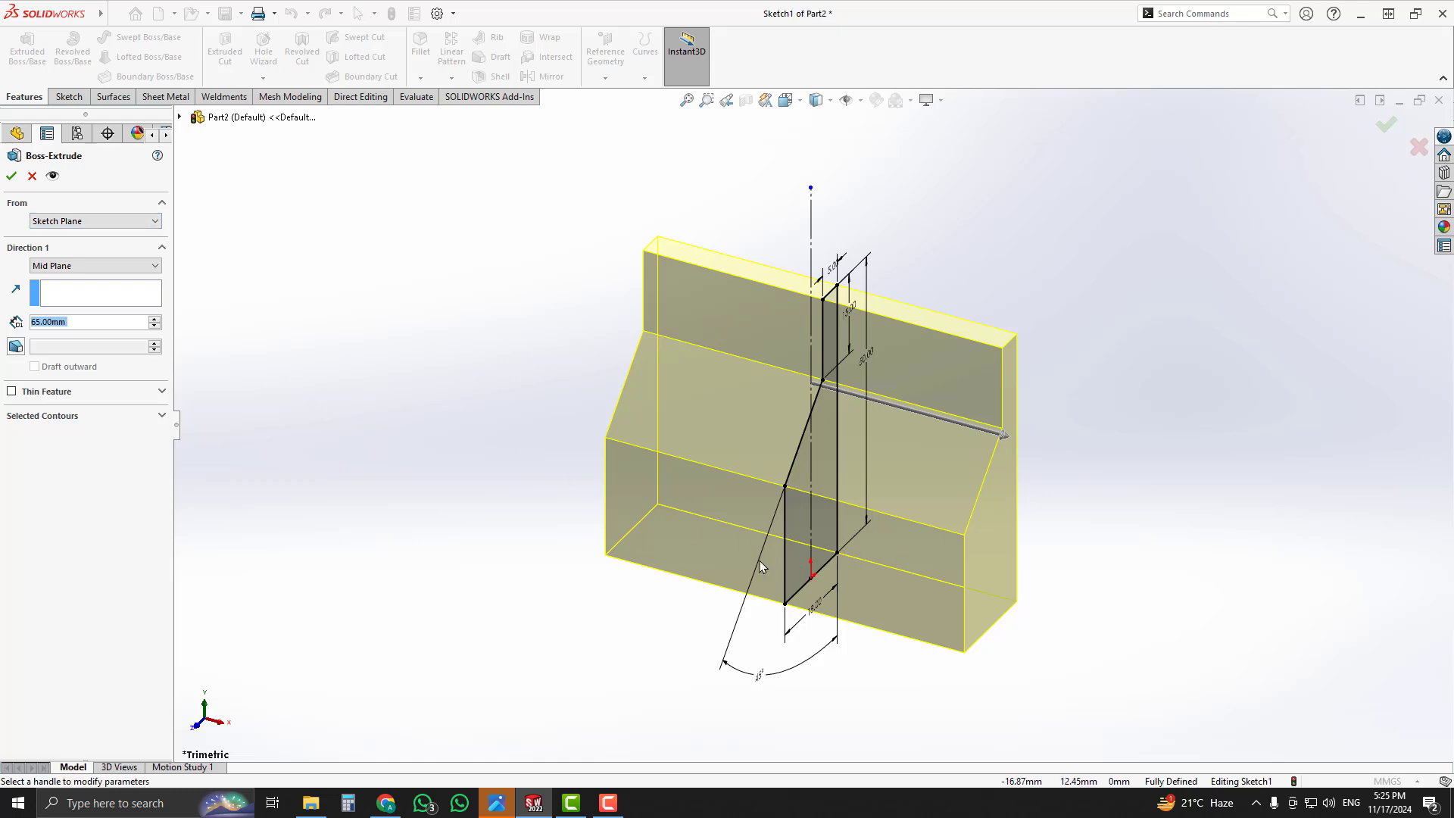
key("Return")
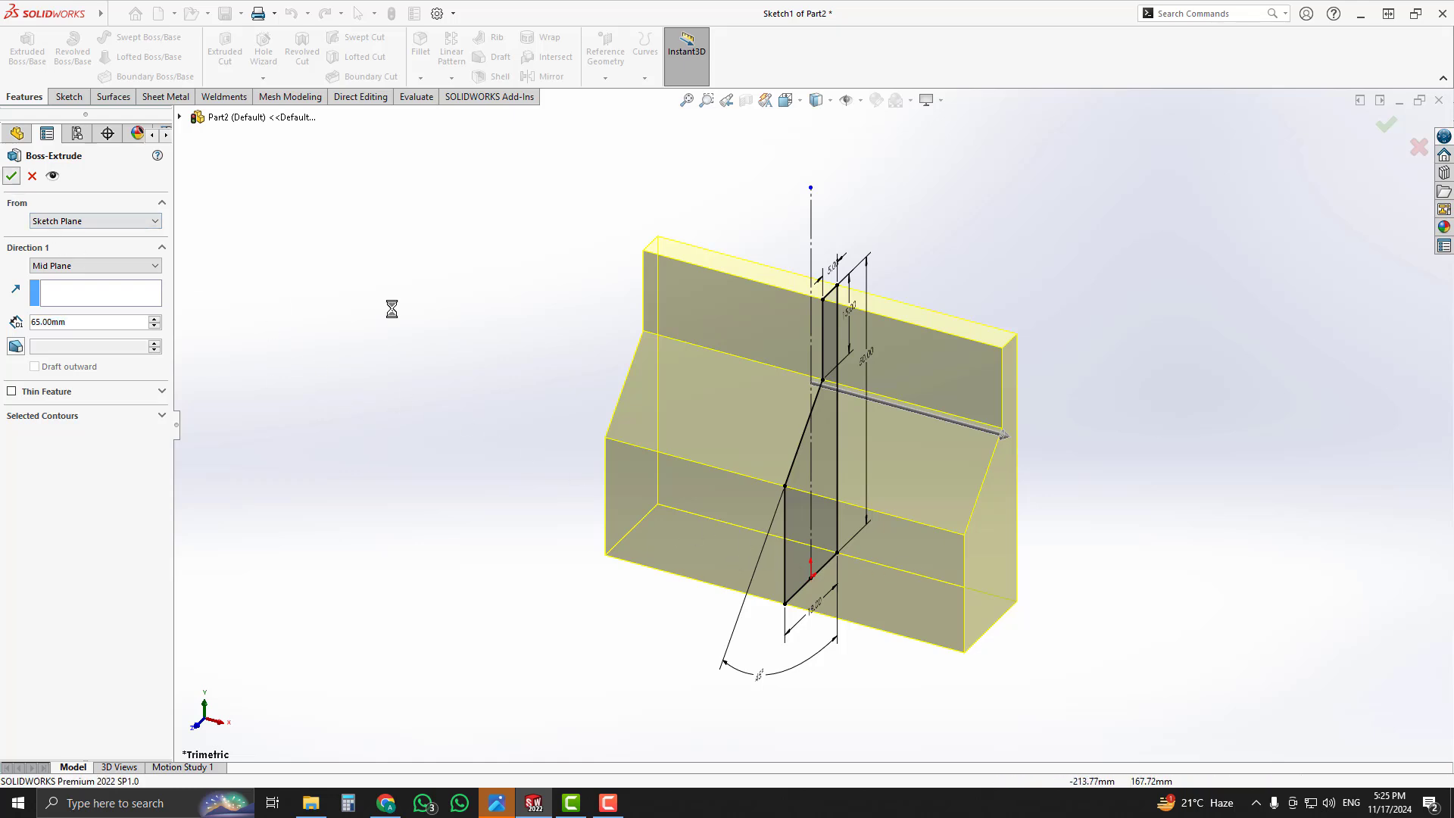
mouse_move(823, 635)
middle_mouse_down()
mouse_move(883, 561)
mouse_move(848, 493)
mouse_move(621, 490)
mouse_move(870, 422)
mouse_move(757, 367)
mouse_move(664, 469)
middle_mouse_up()
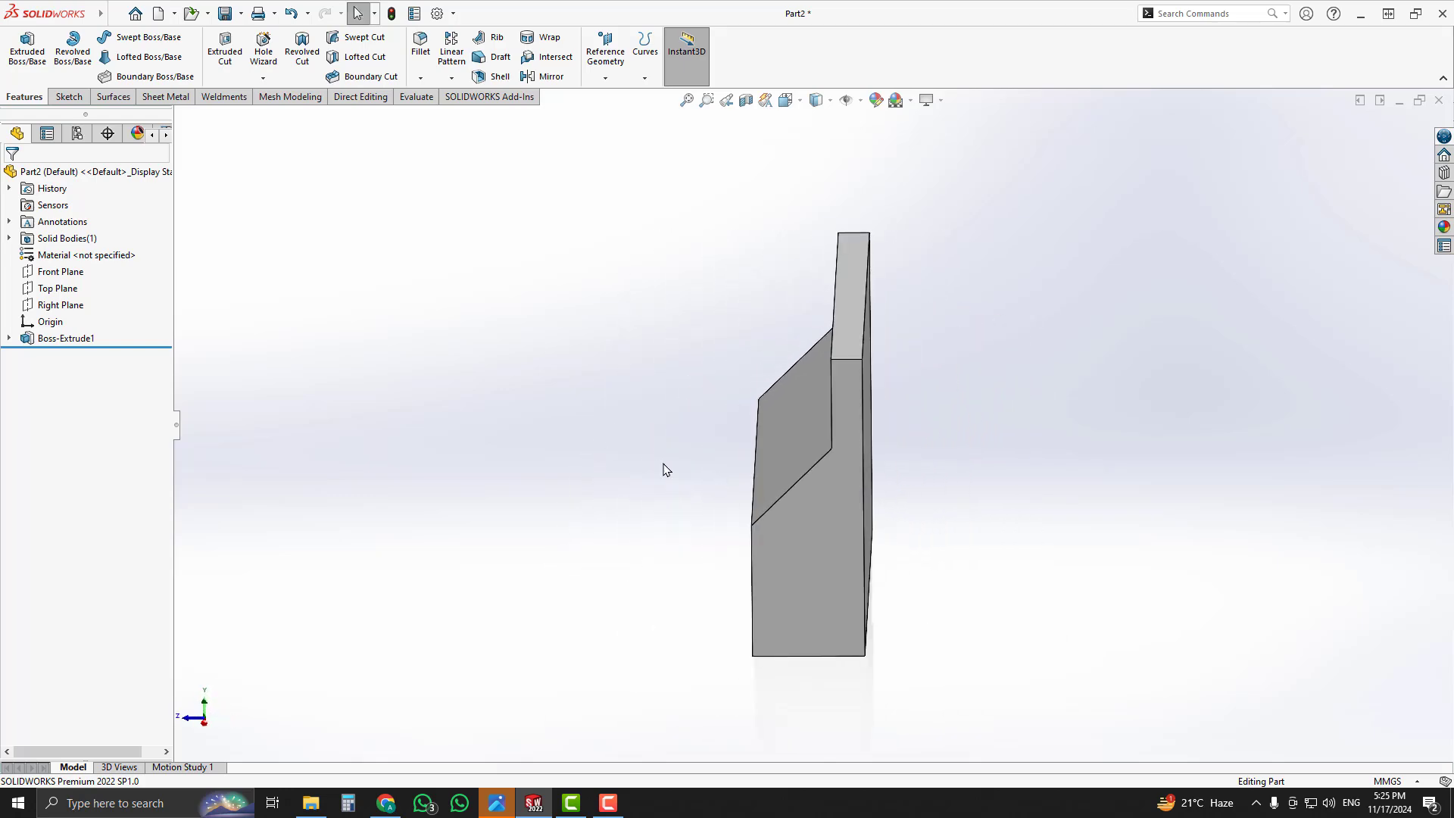
- Zoom the drawing to find the R200 curve and 18 height on the bottom view
left_click(496, 797)
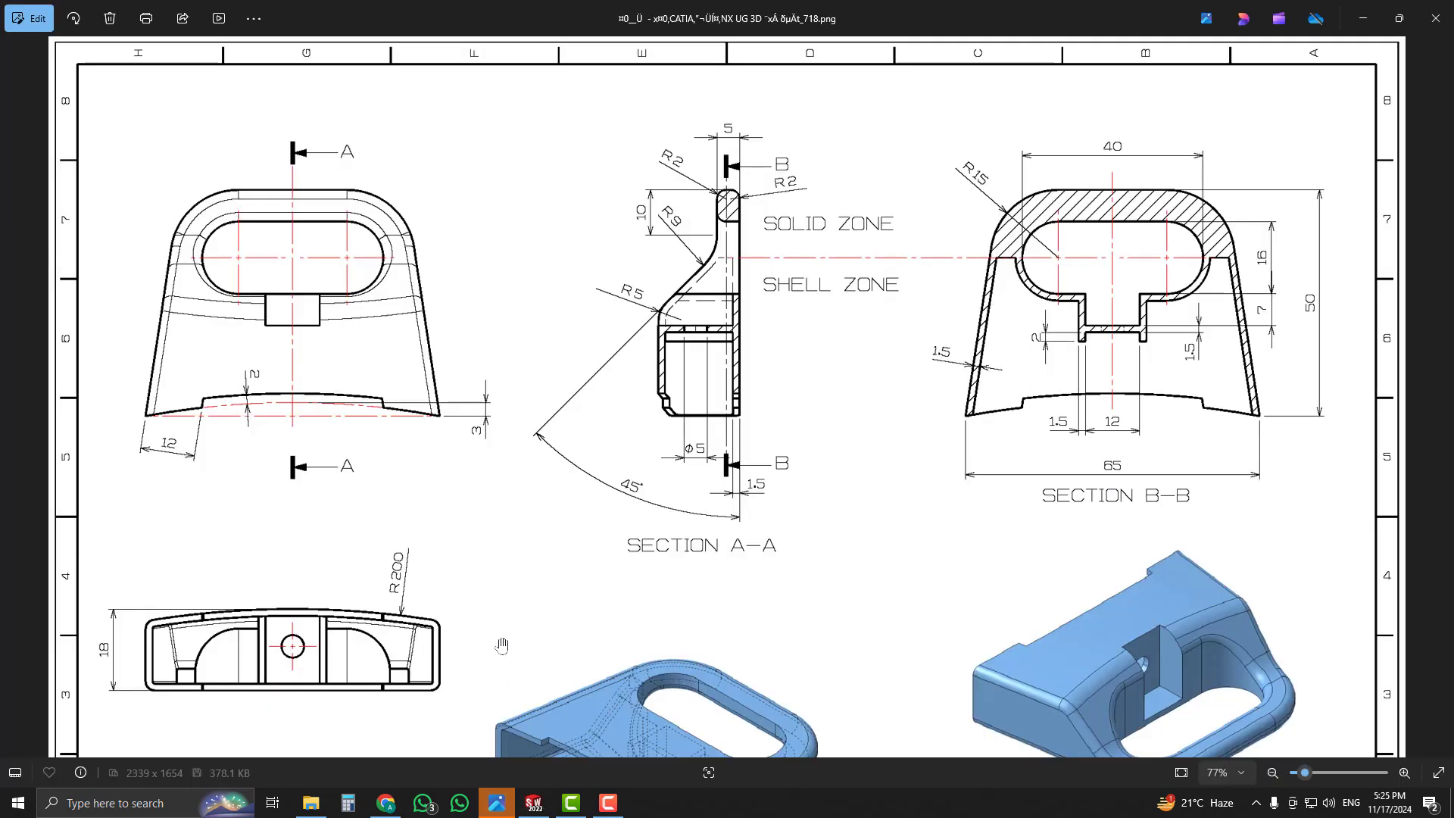
scroll(343, 569, "up", 3)
scroll(342, 569, "up", 2)
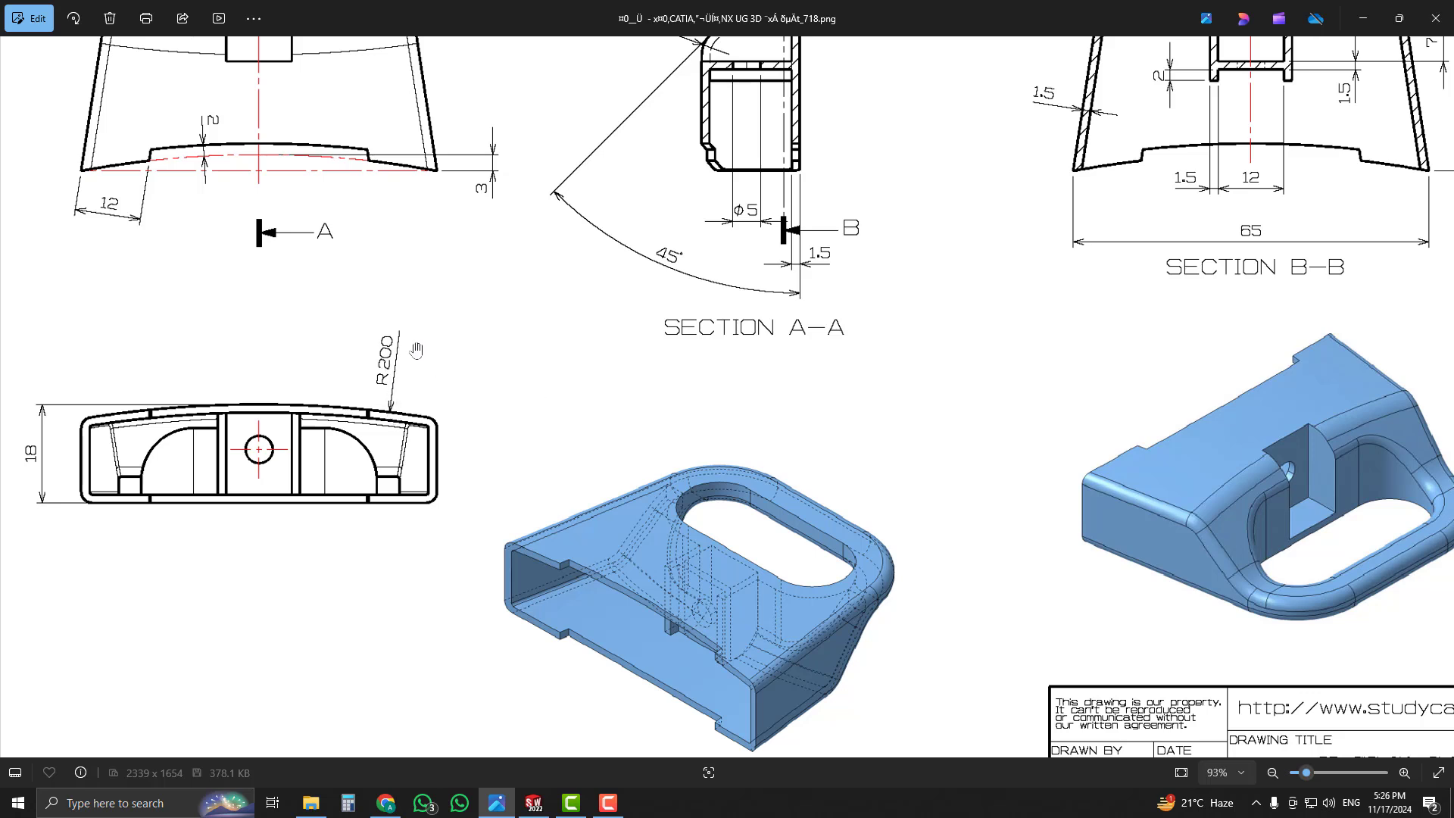
mouse_move(395, 314)
left_mouse_down()
mouse_move(411, 416)
mouse_move(424, 313)
left_mouse_up()
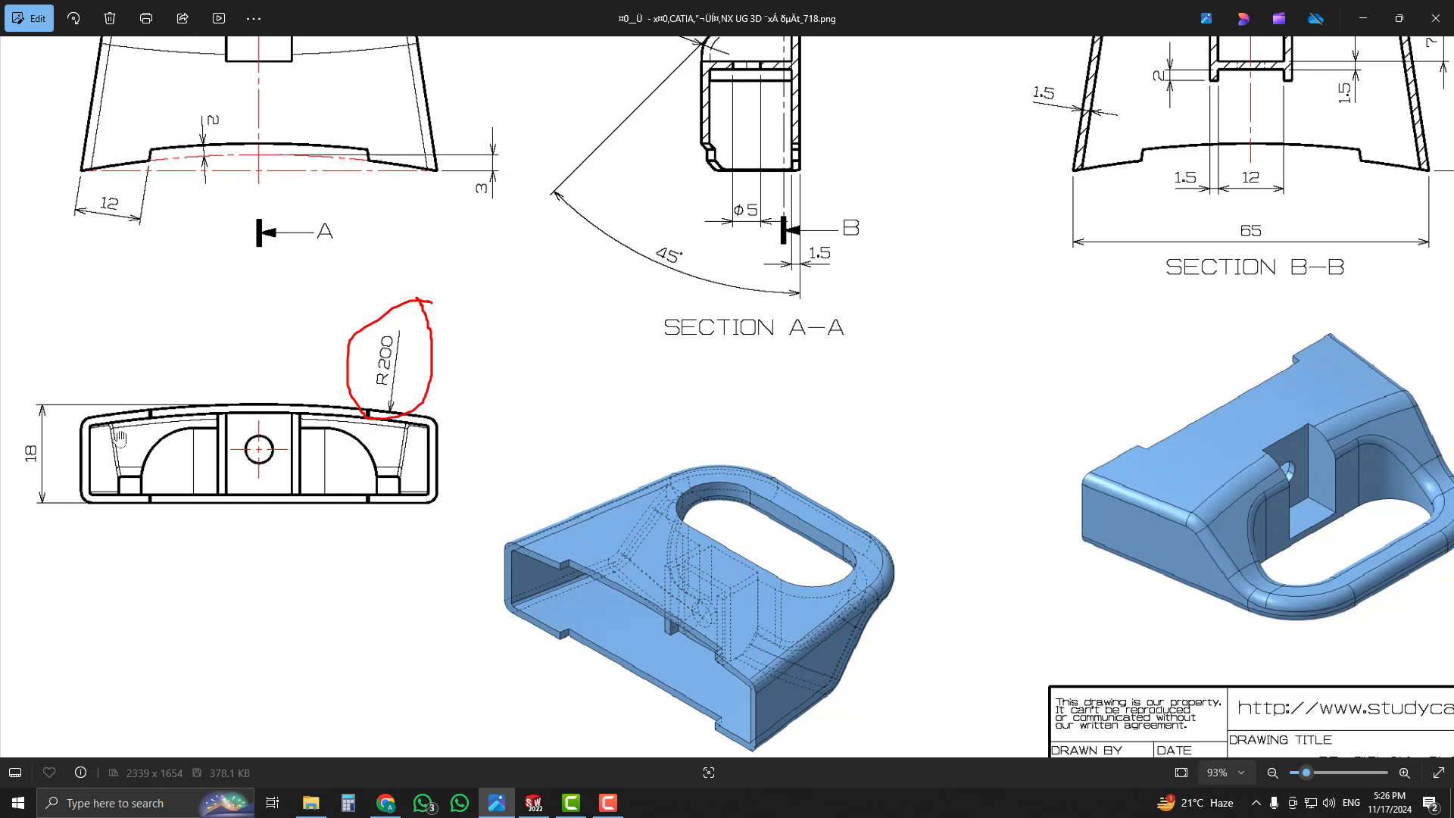
key("ctrl+shift+d")
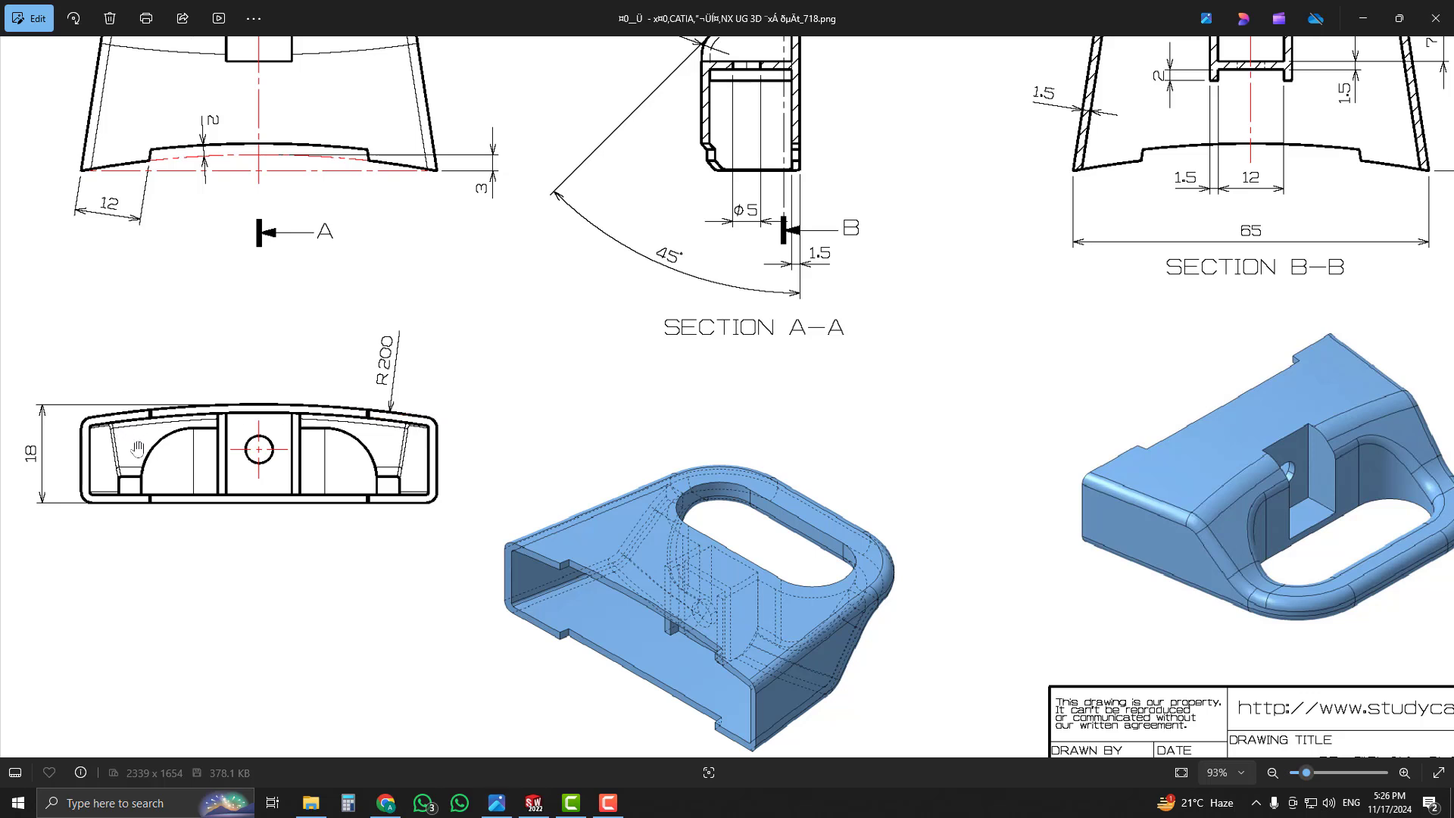
- Open Sketch2 on the Top Plane and view it Normal To with Ctrl+8
left_click(534, 803)
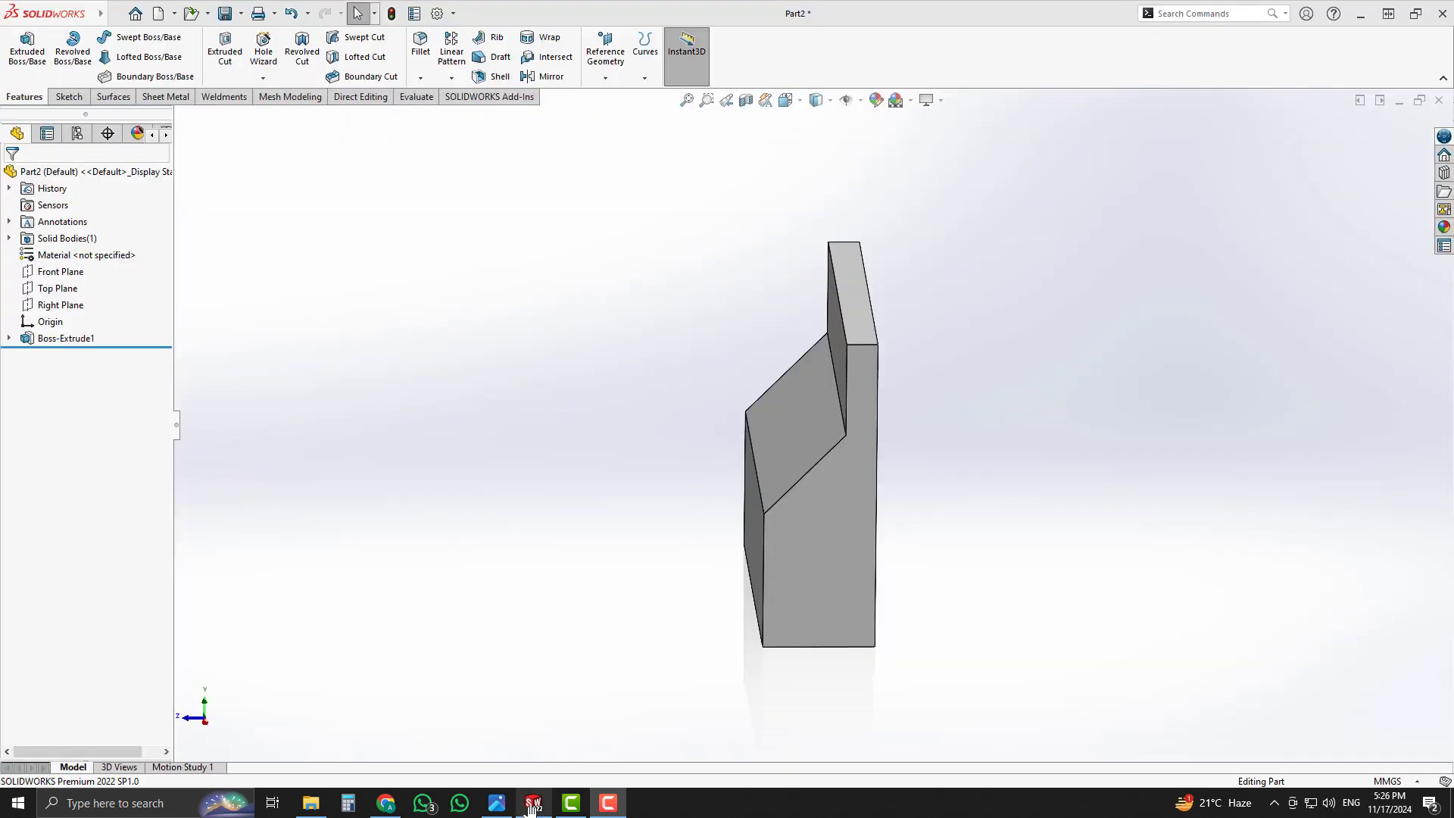
middle_click_drag(602, 545, 546, 467)
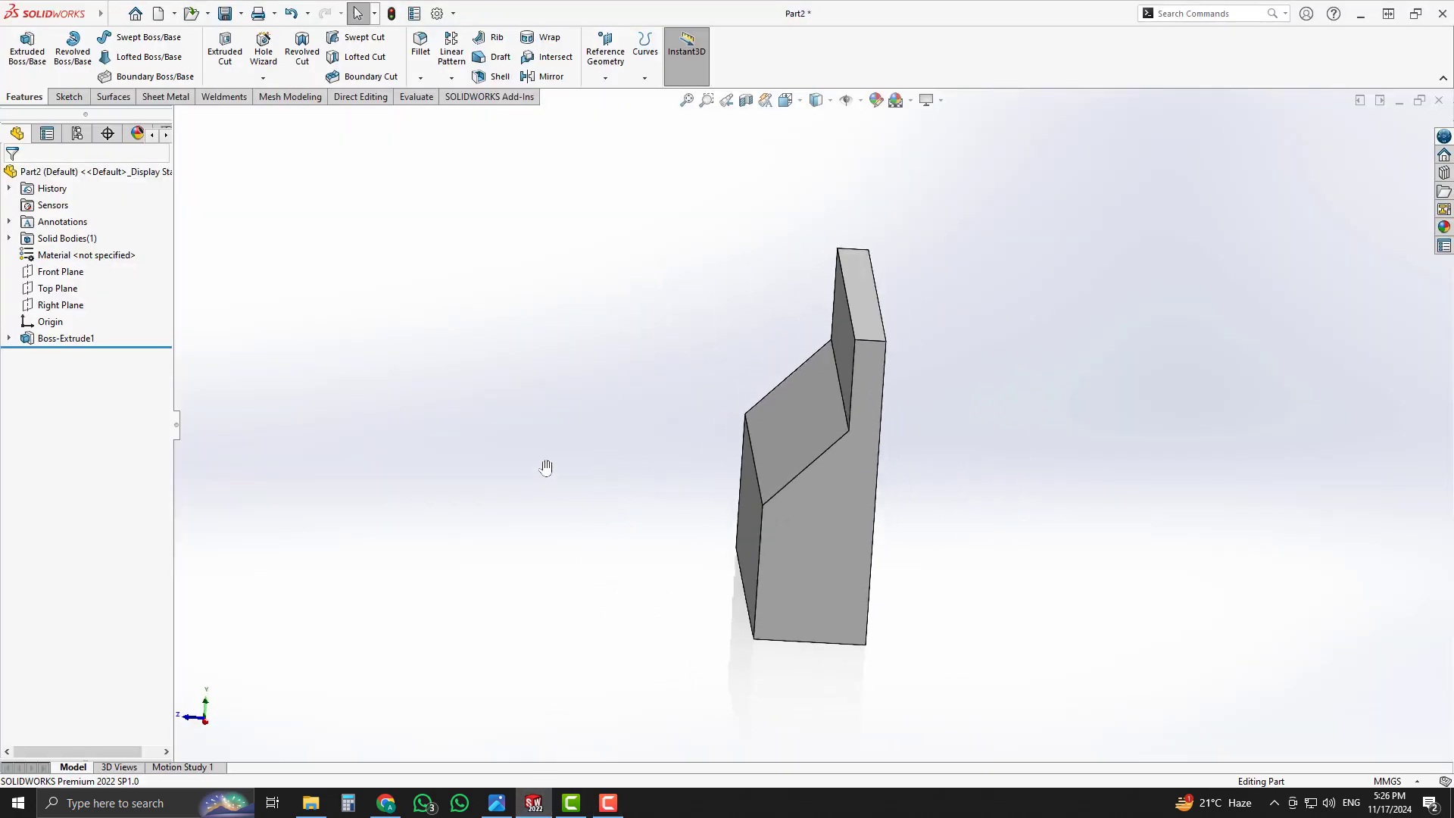
left_click(66, 289)
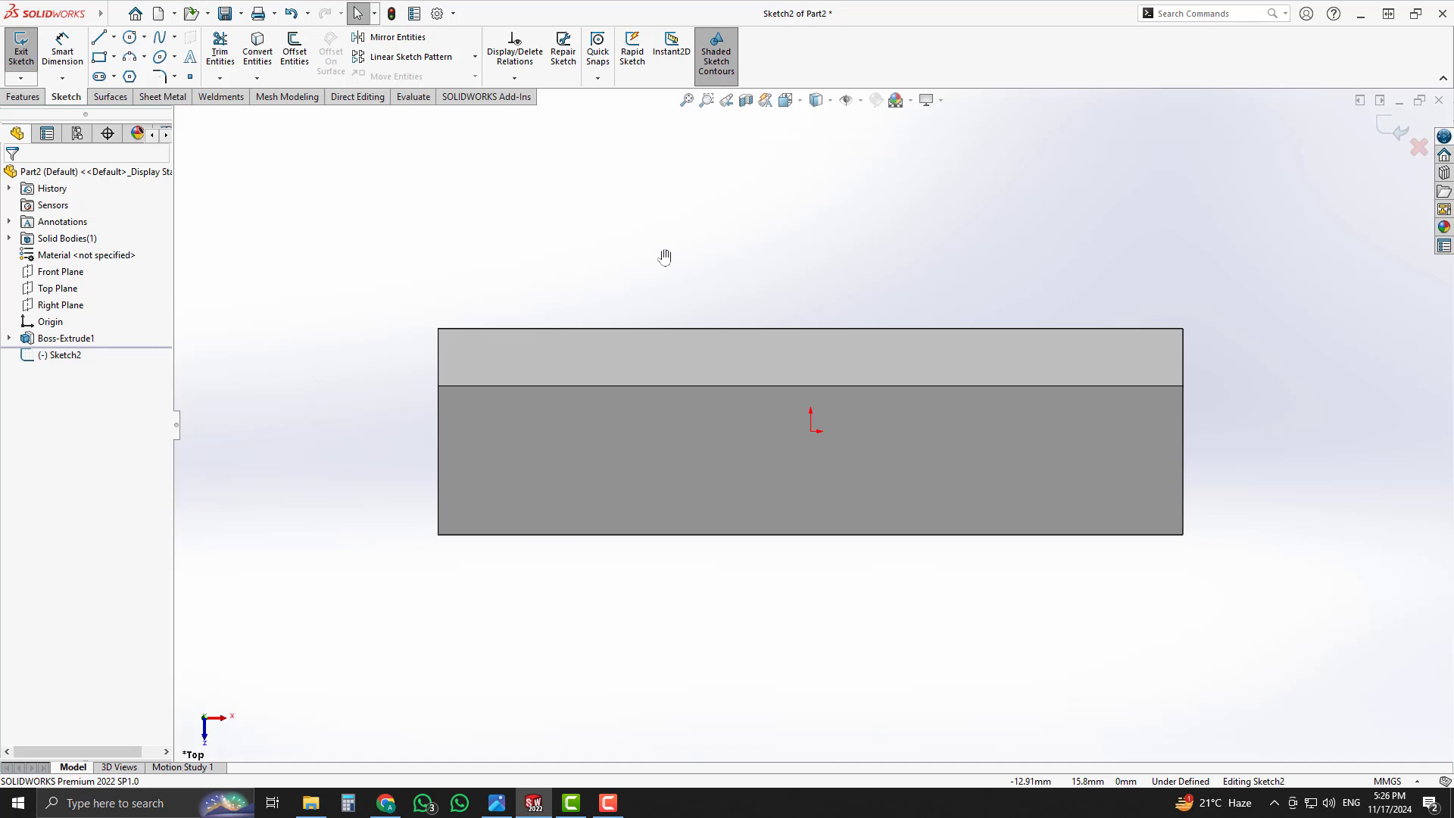
key("ctrl+8")
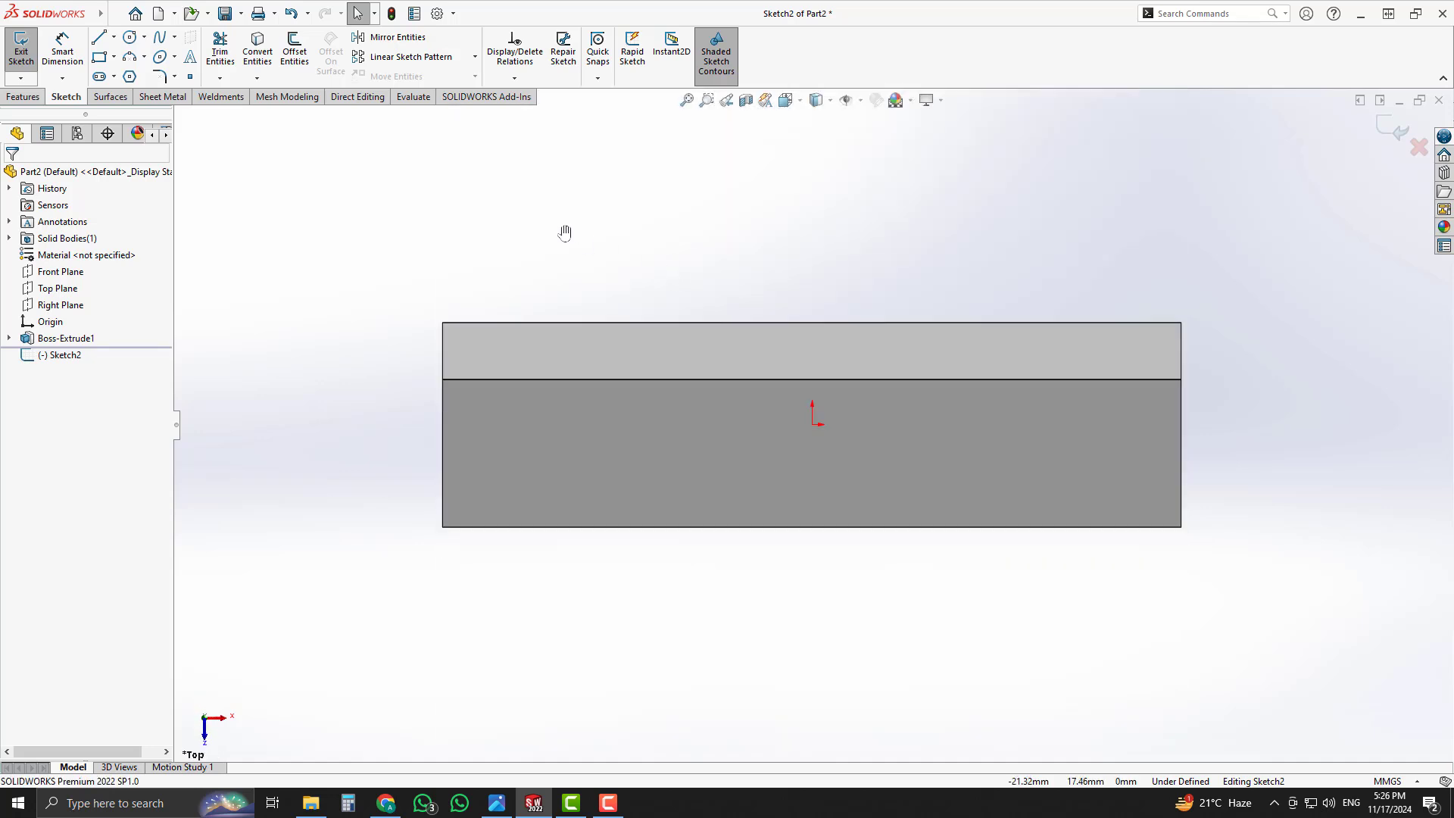
left_click(129, 57)
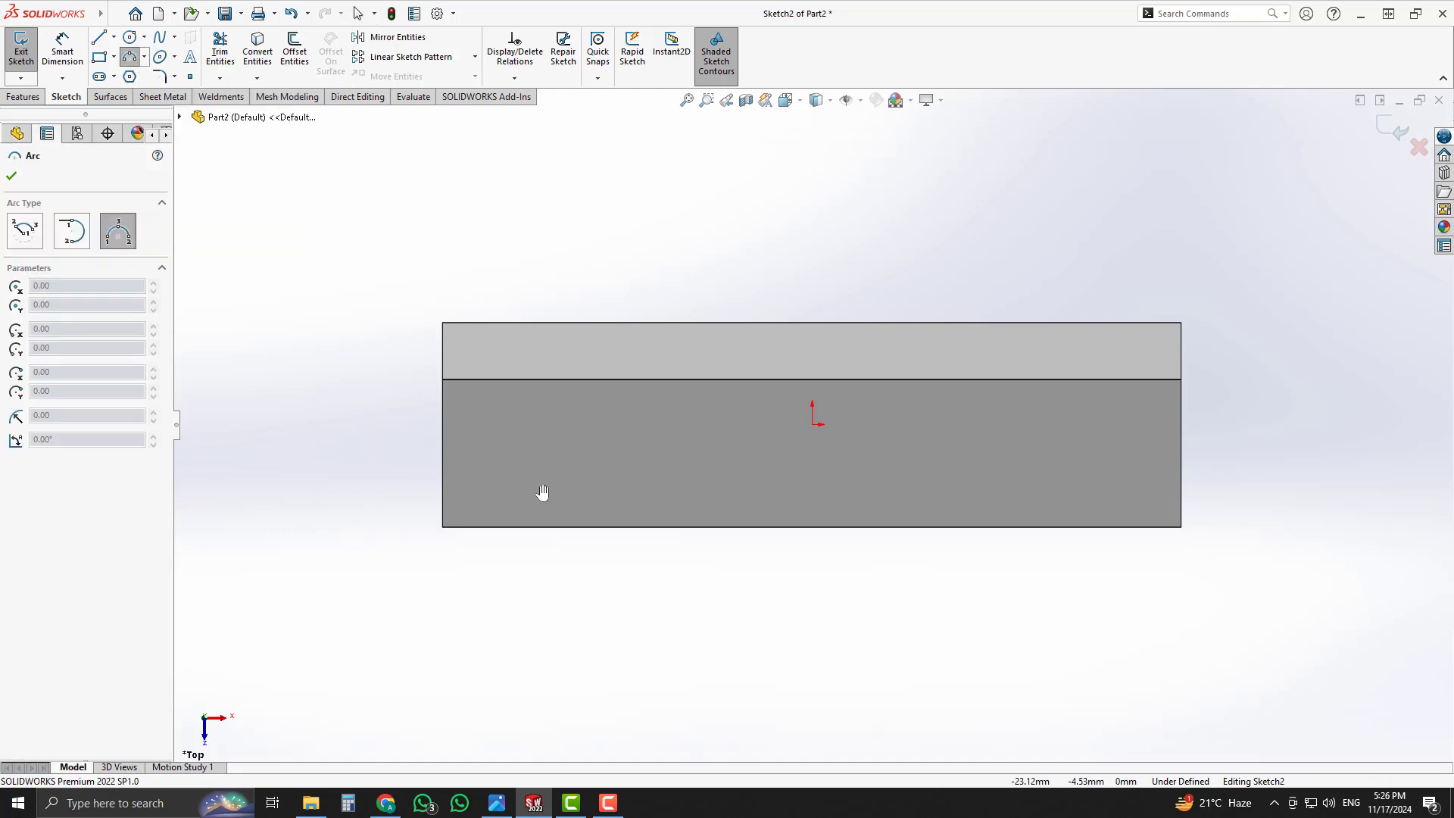
- Draw a shallow three-point arc across the block's bottom edge from left to right
left_click(443, 488)
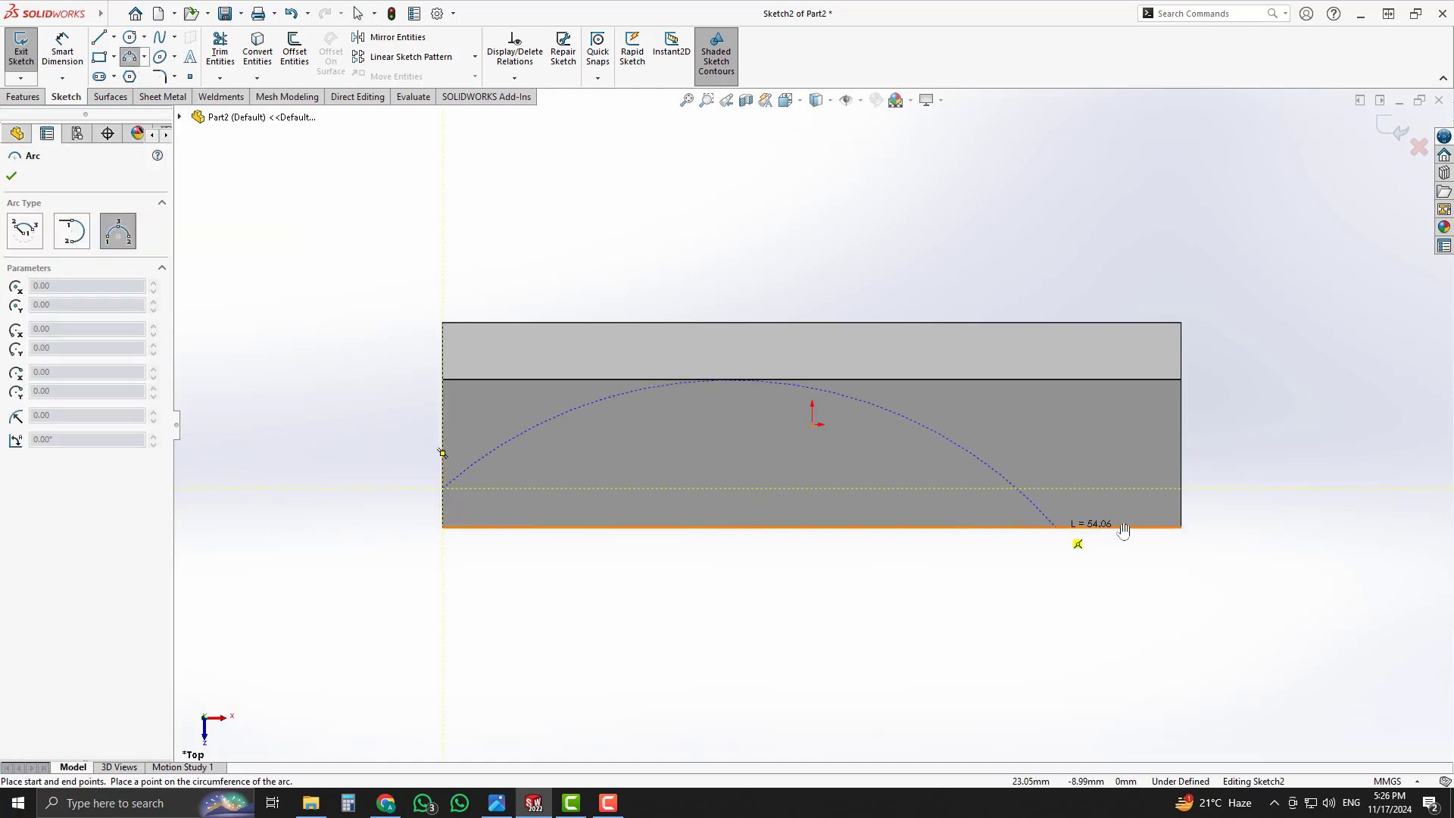
left_click(1183, 489)
left_click(909, 521)
key("Escape")
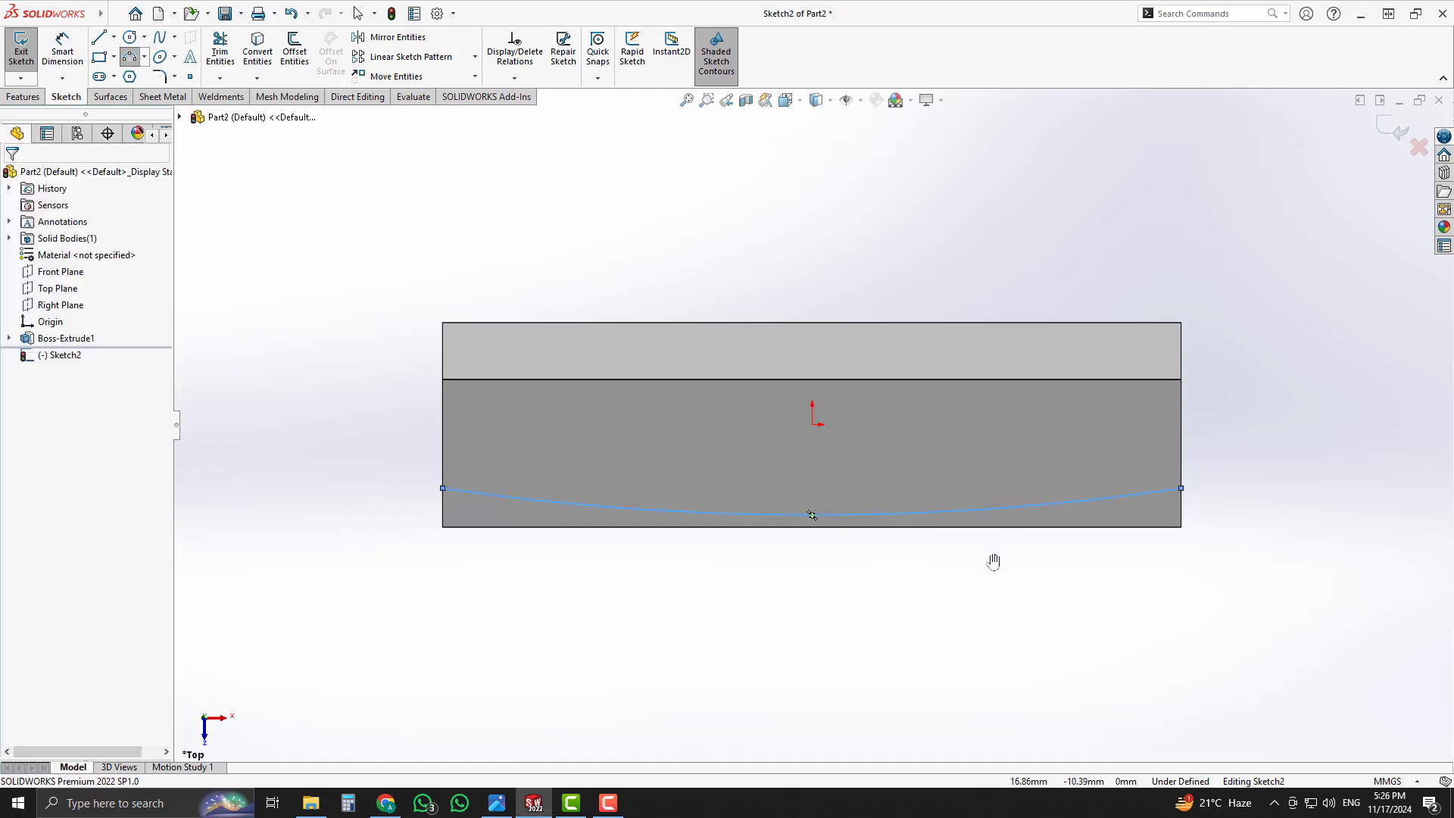
left_click(1004, 599)
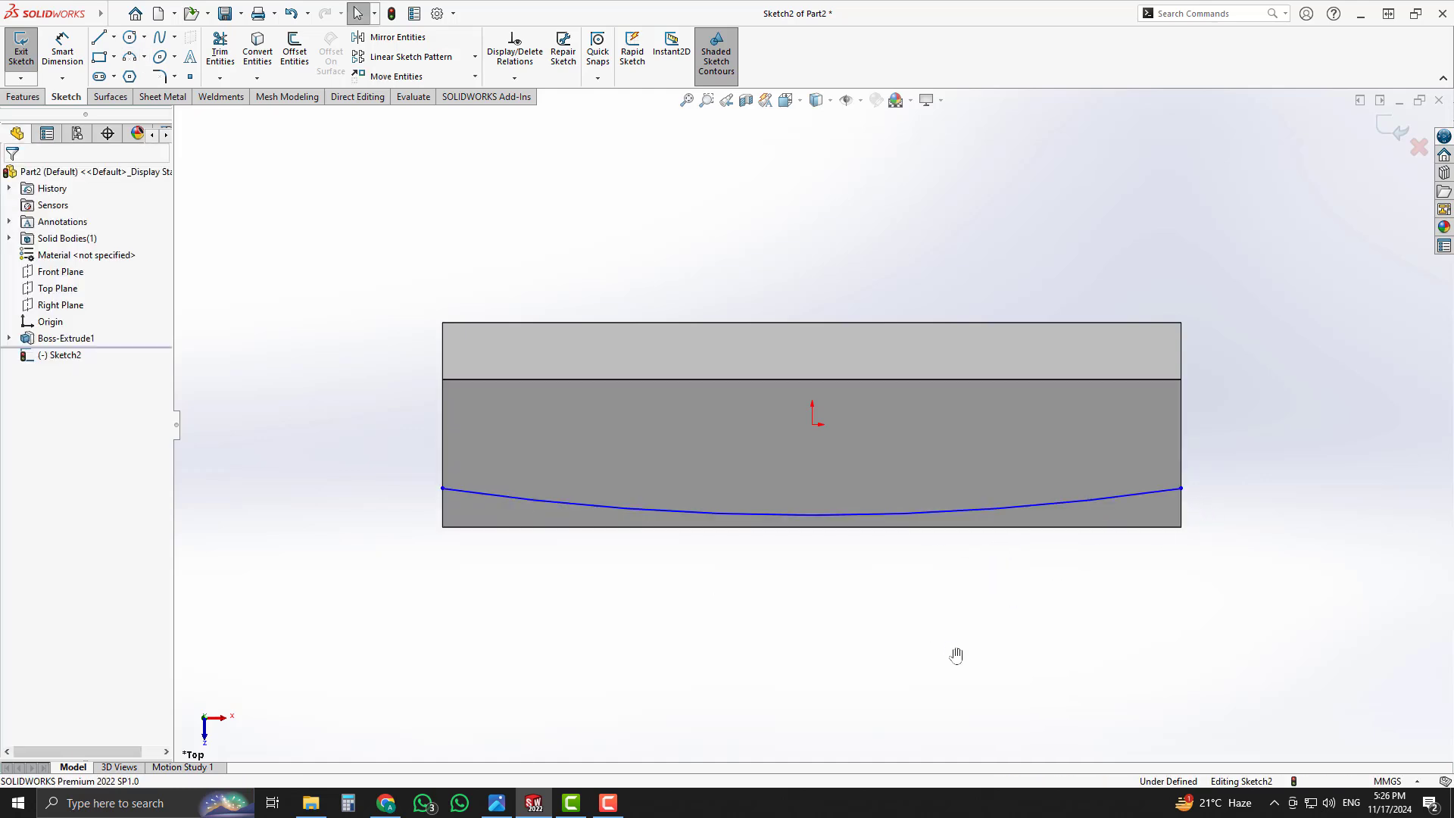
left_click(958, 524)
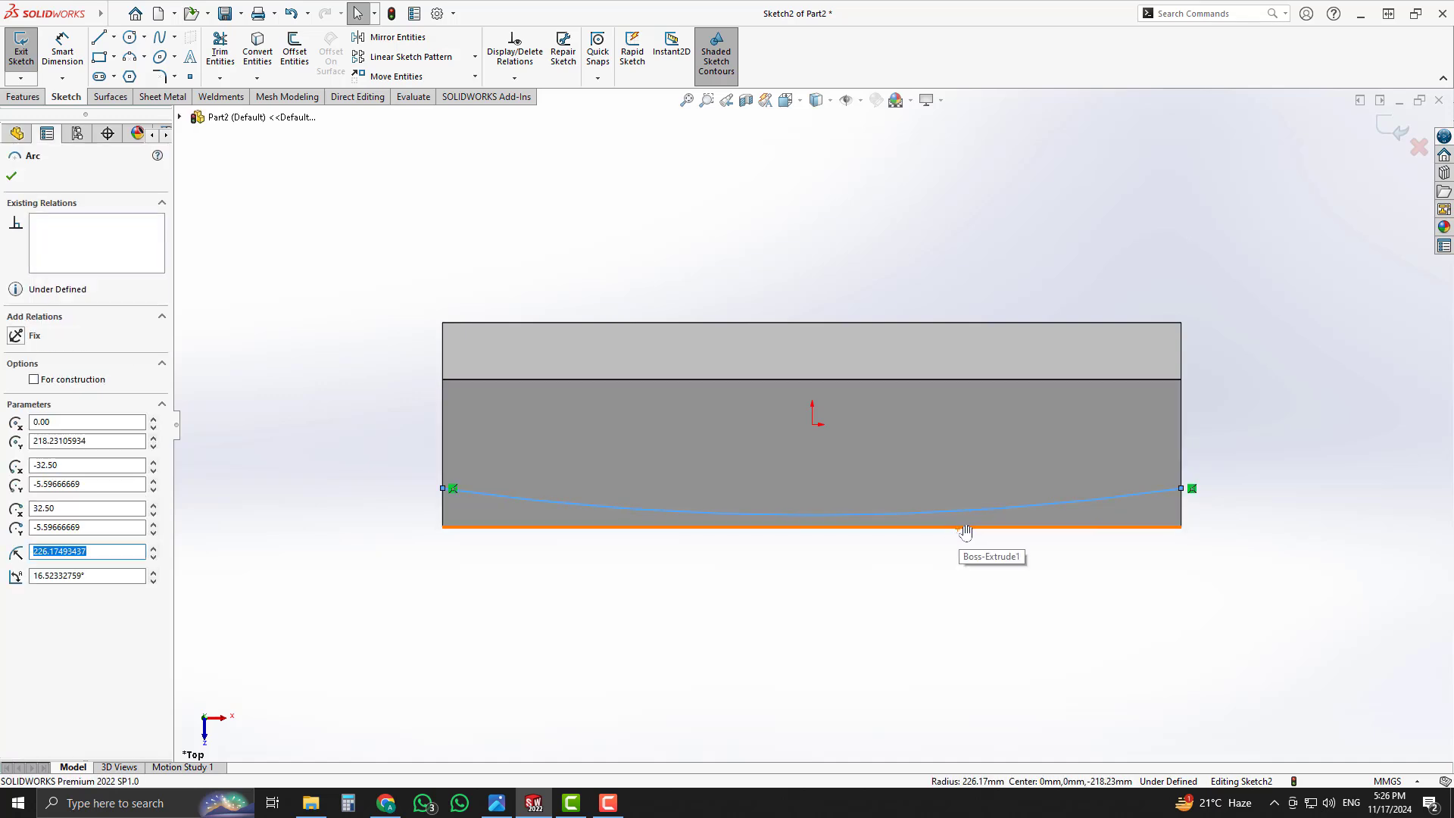
left_click(966, 530)
left_click(1056, 643)
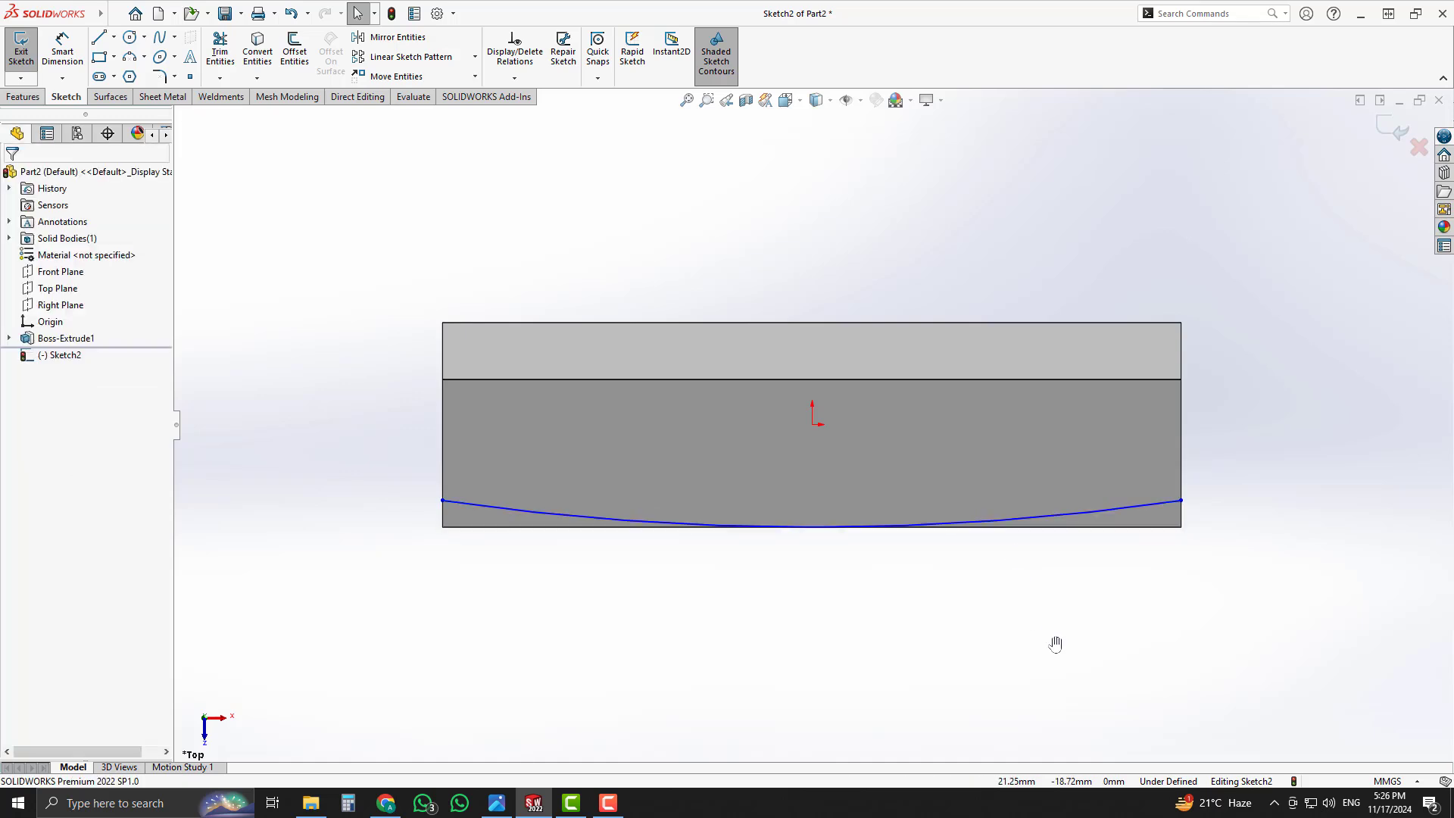
- Dimension the arc's radius to 200
right_click_drag(1186, 675, 1185, 604)
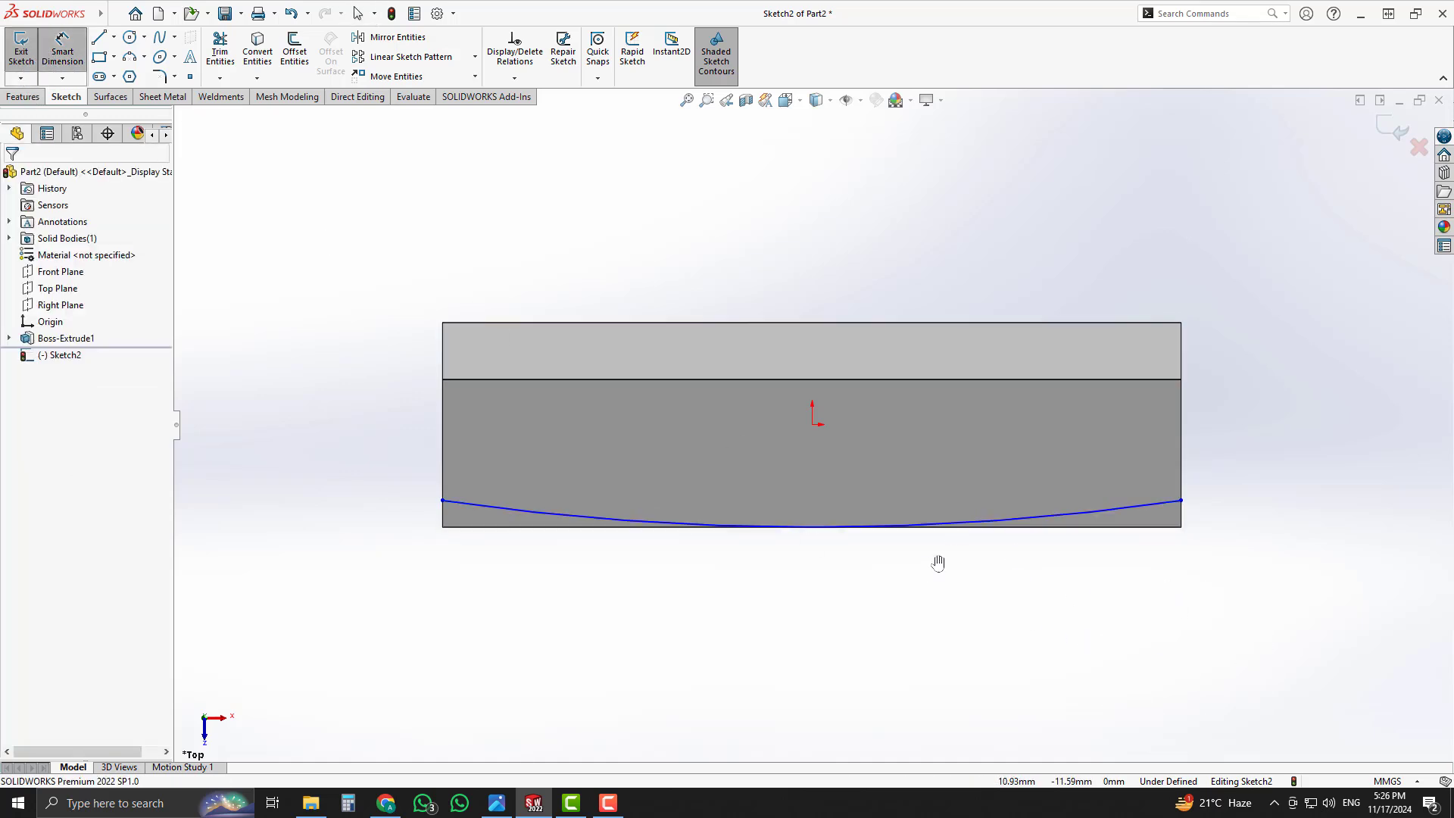
left_click(1033, 527)
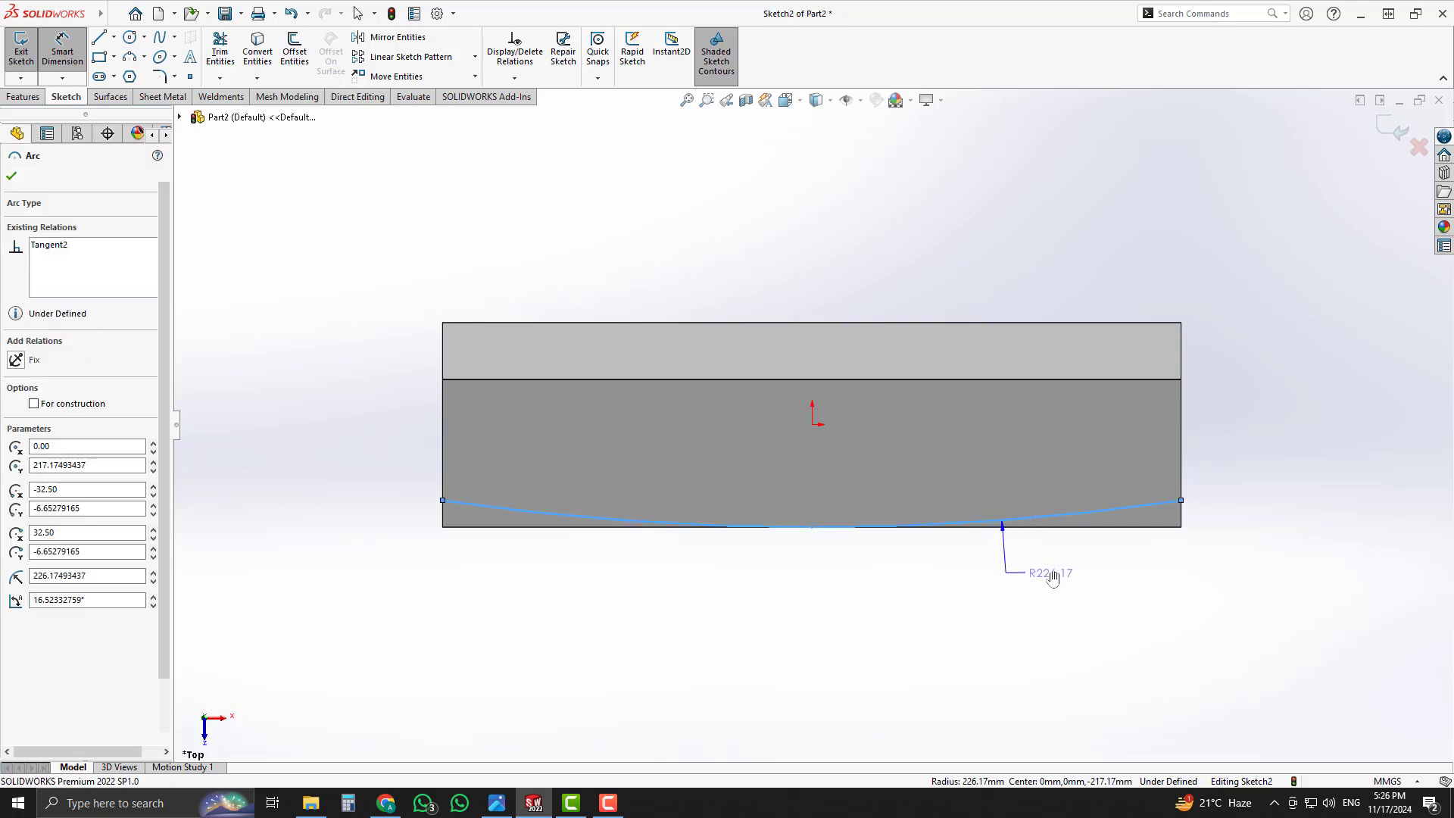
left_click(1033, 574)
type("200")
key("Return")
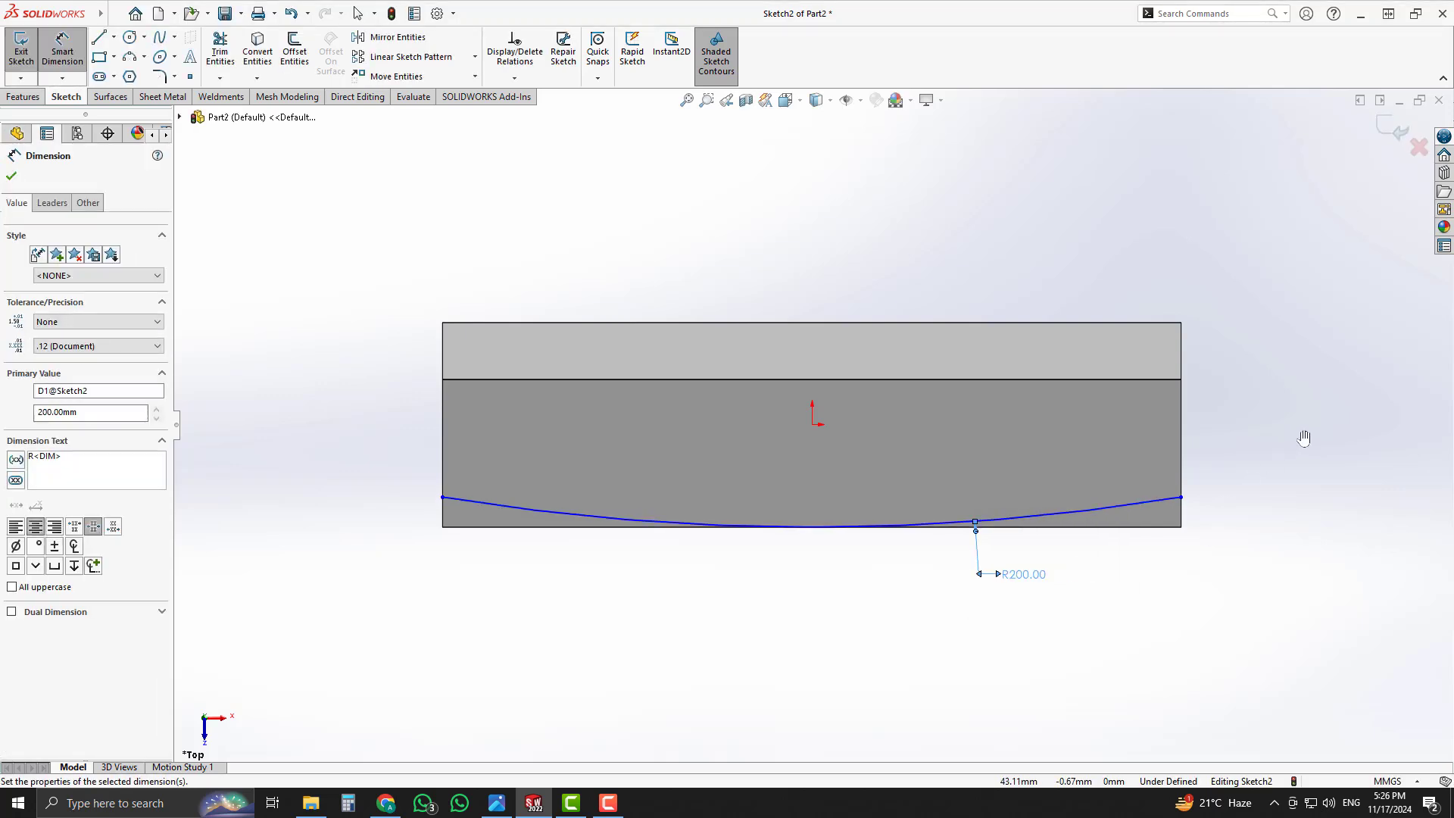
key("Escape")
left_click(497, 802)
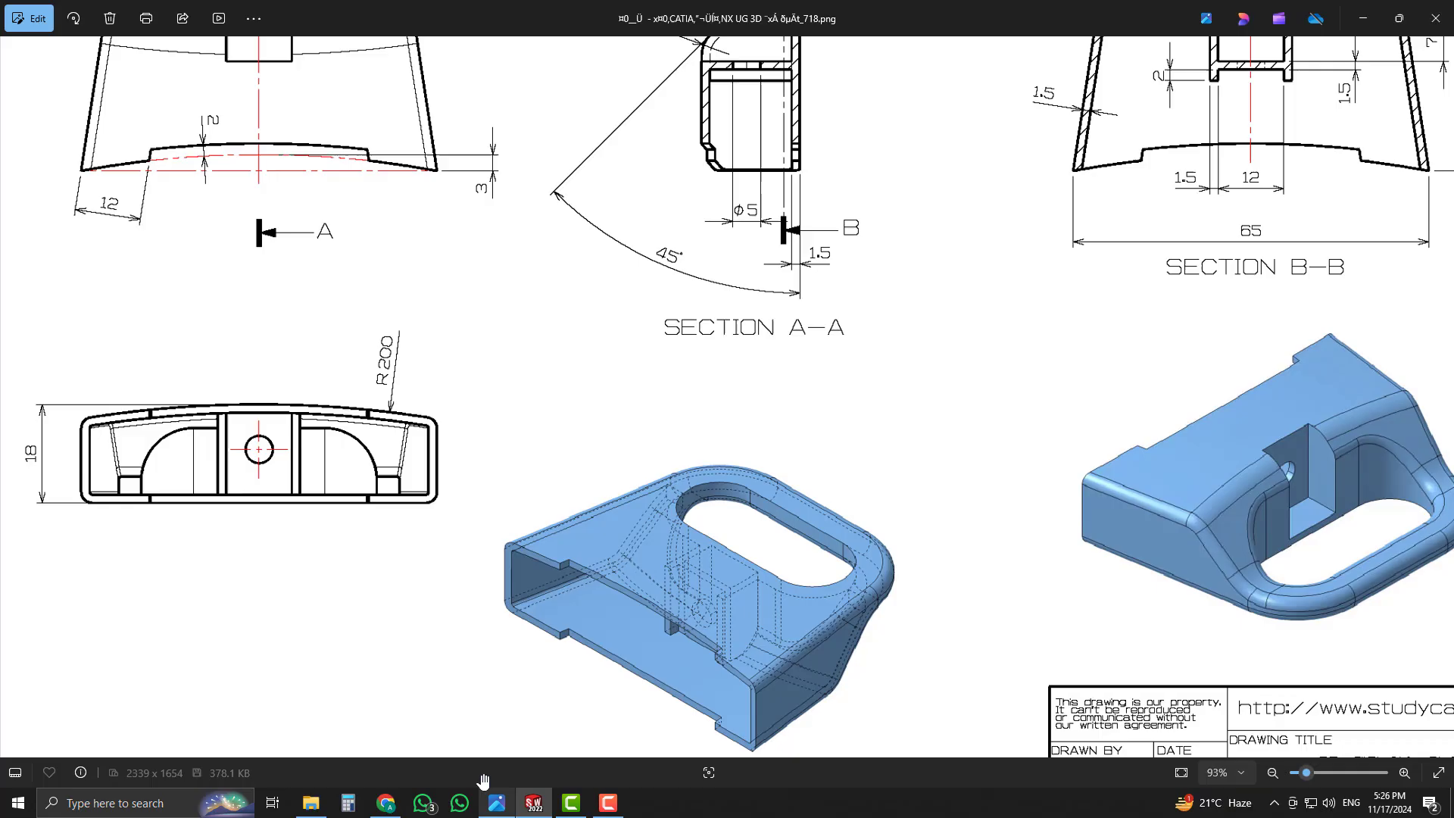
left_click(534, 803)
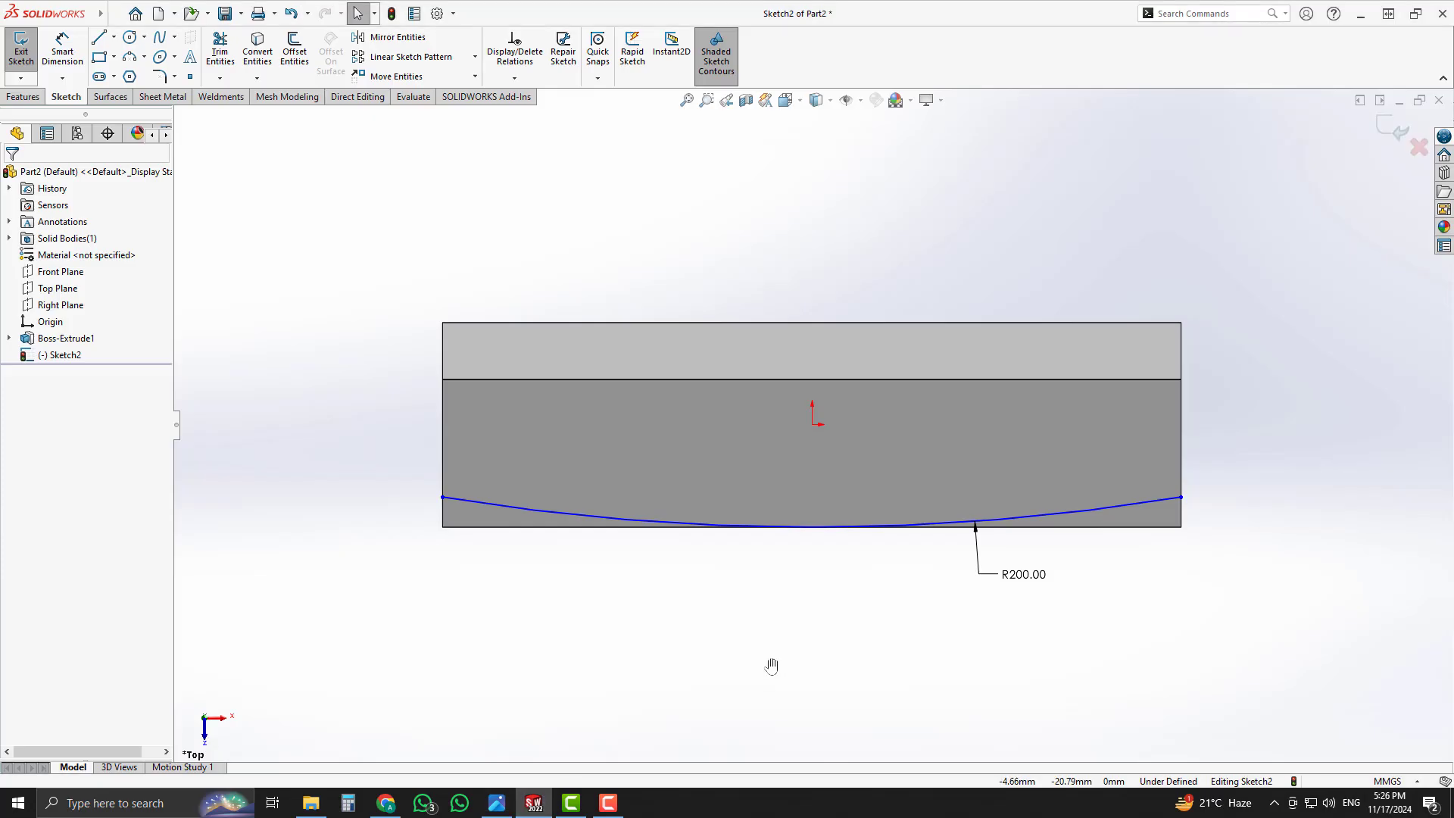
- Add a Horizontal relation between both arc endpoints so Sketch2 is fully defined
left_click(444, 500)
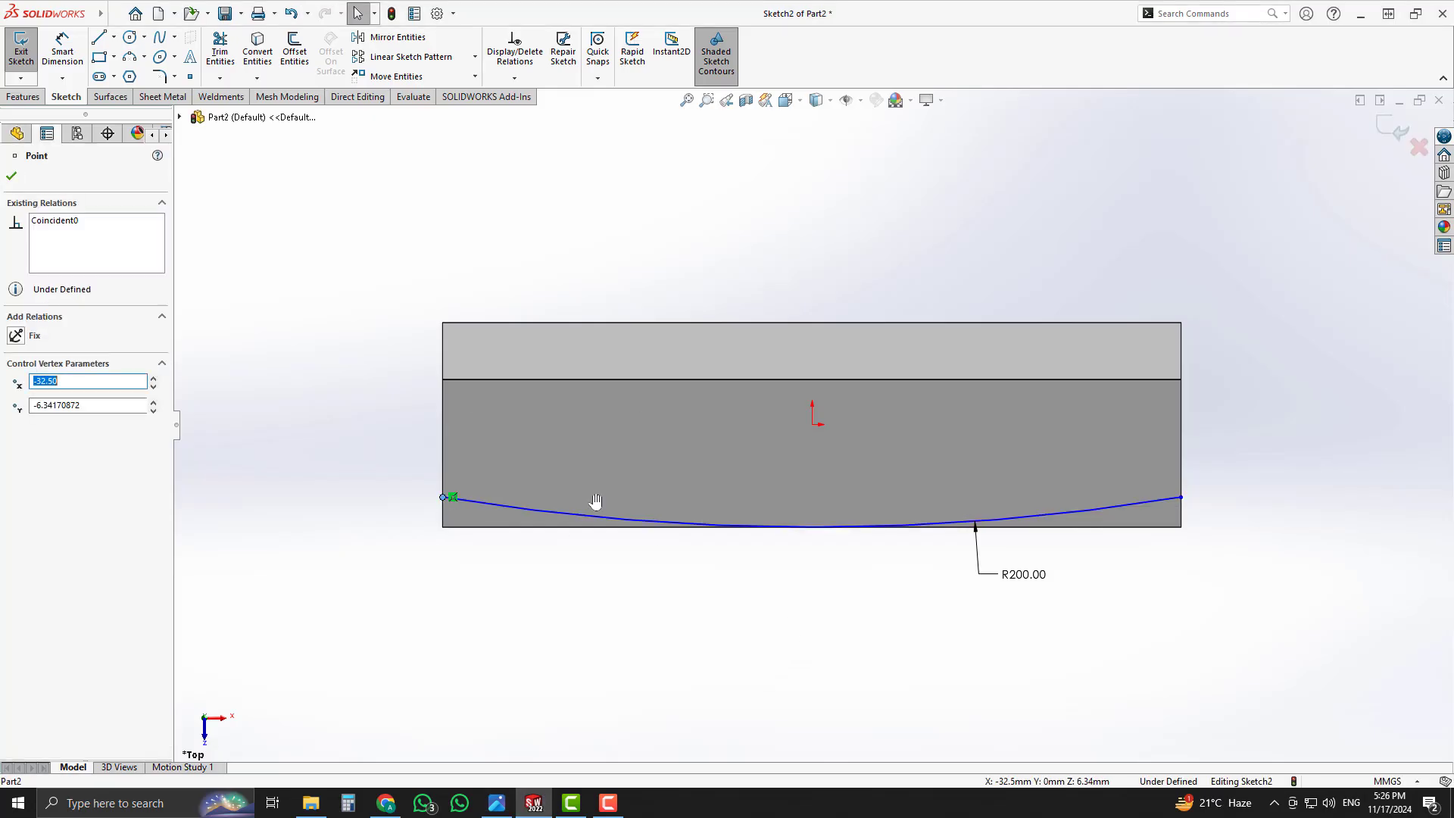
left_click(1183, 500, "ctrl")
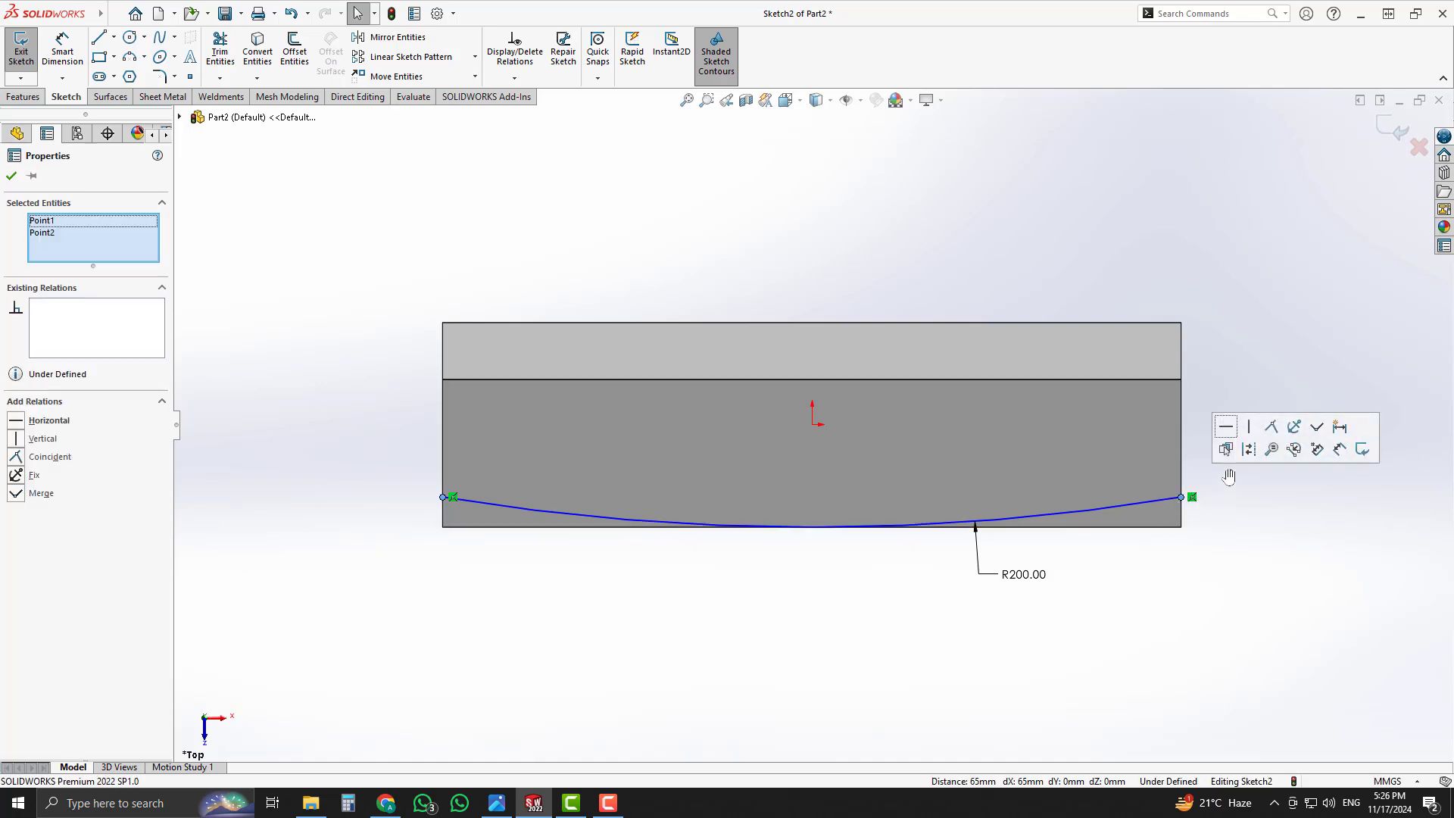
left_click(1228, 448)
left_click(1227, 362)
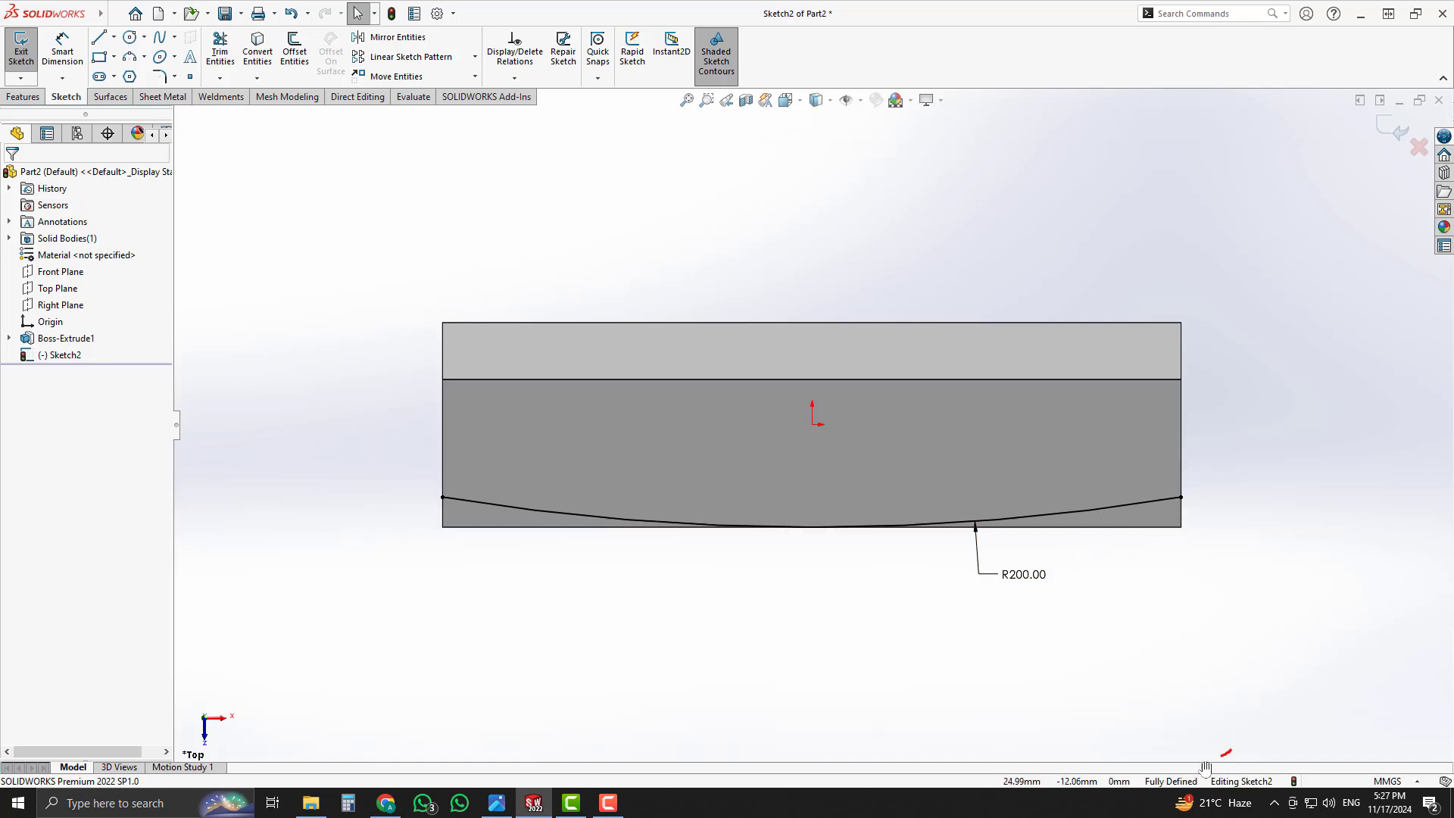
left_click_drag(1206, 767, 1143, 787)
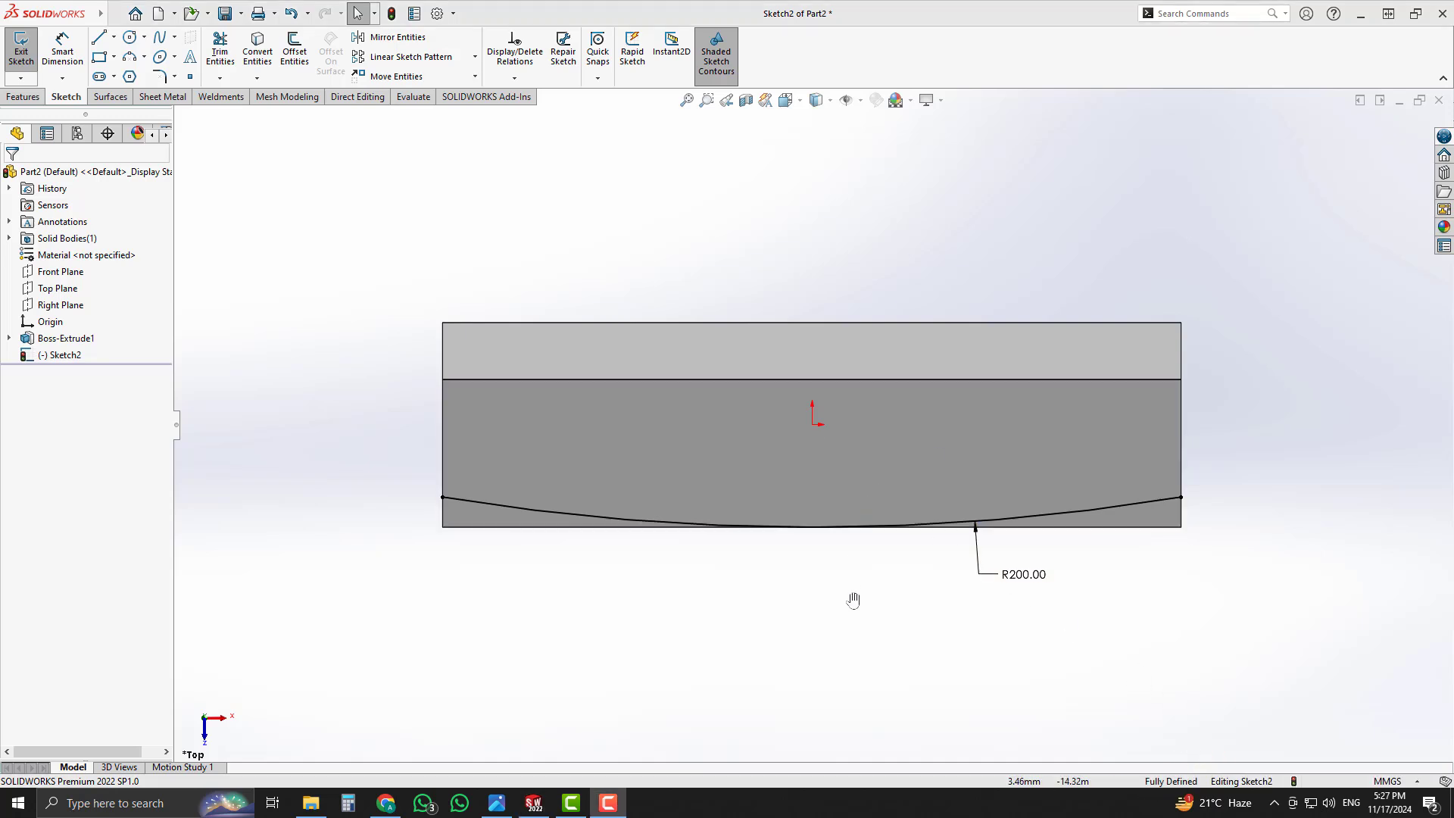
mouse_move(853, 599)
middle_mouse_down()
mouse_move(848, 470)
mouse_move(886, 435)
mouse_move(899, 493)
mouse_move(712, 467)
mouse_move(828, 445)
middle_mouse_up()
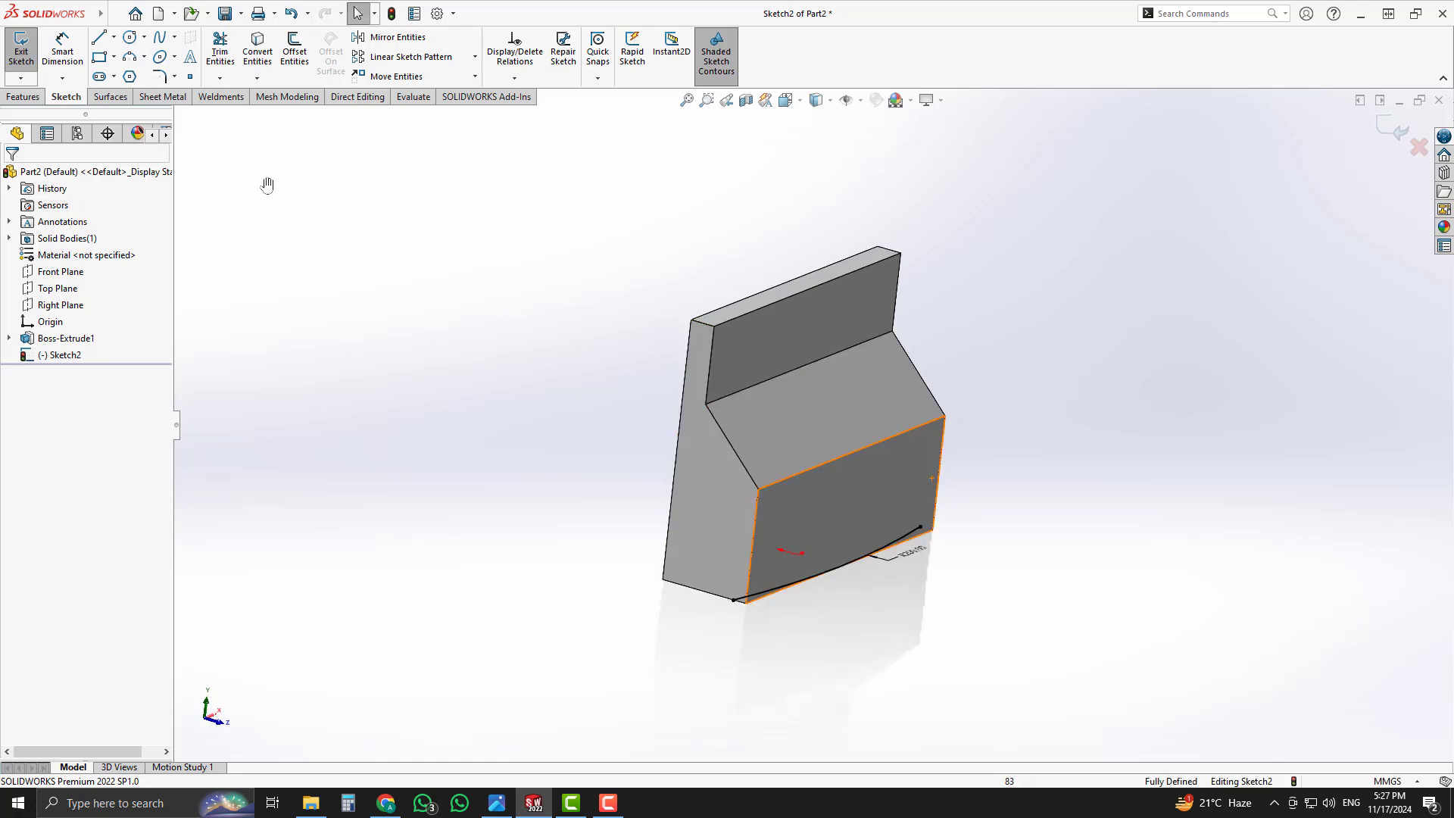
- Extruded Cut with the R200 arc sketch, Through All - Both directions, creating Cut-Extrude1
left_click(23, 96)
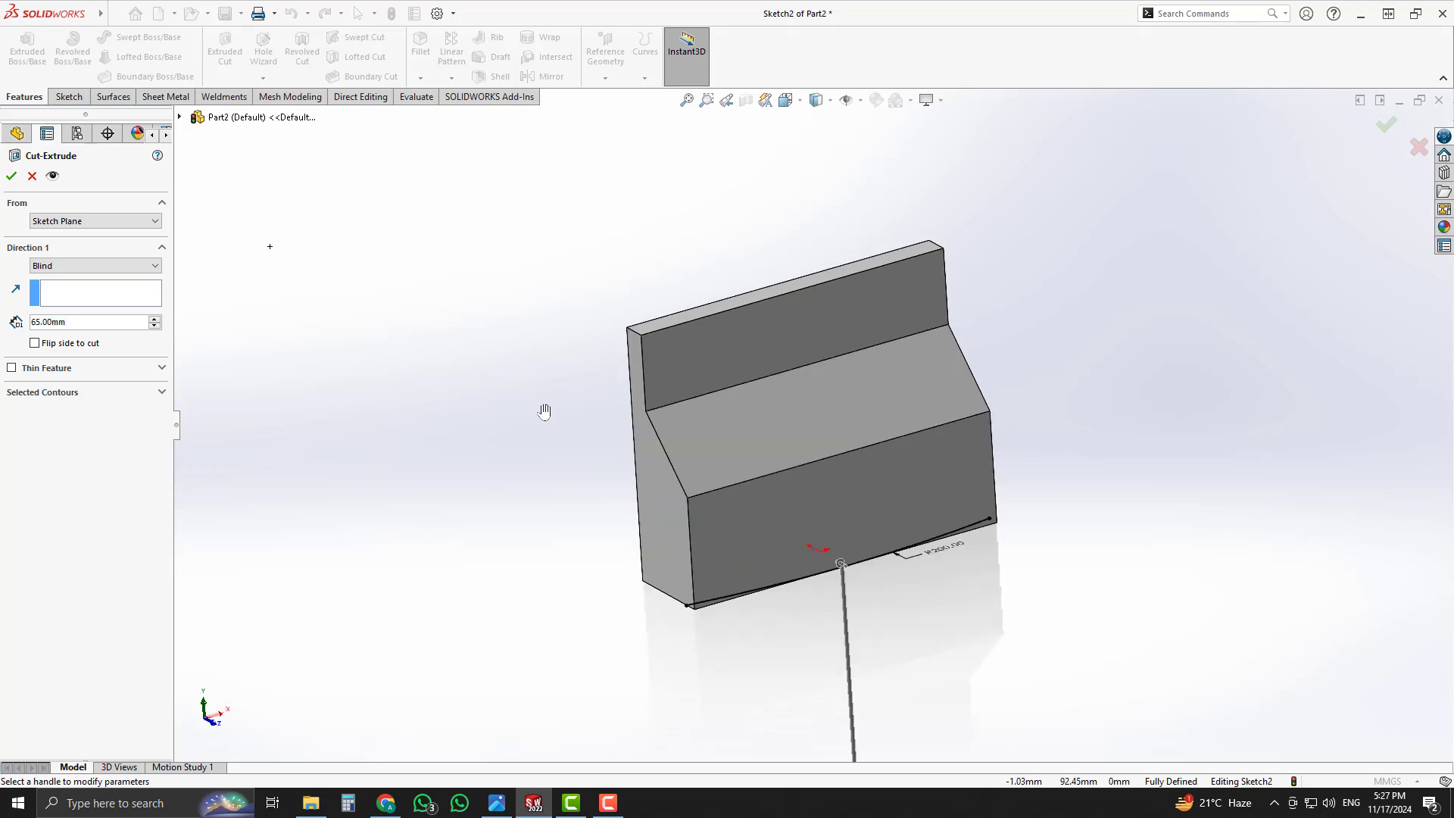
scroll(780, 530, "down", 5)
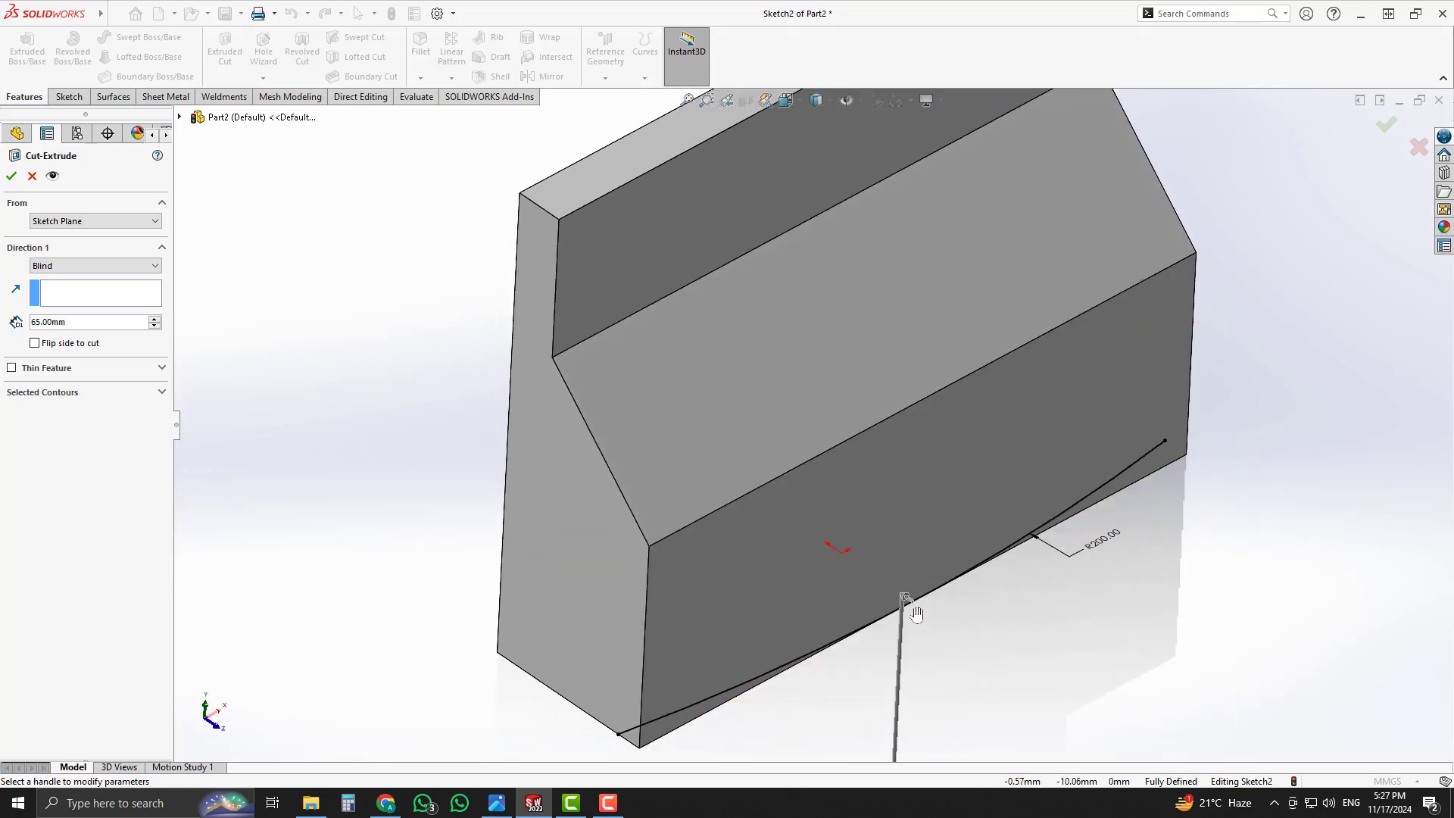
scroll(921, 613, "down", 6)
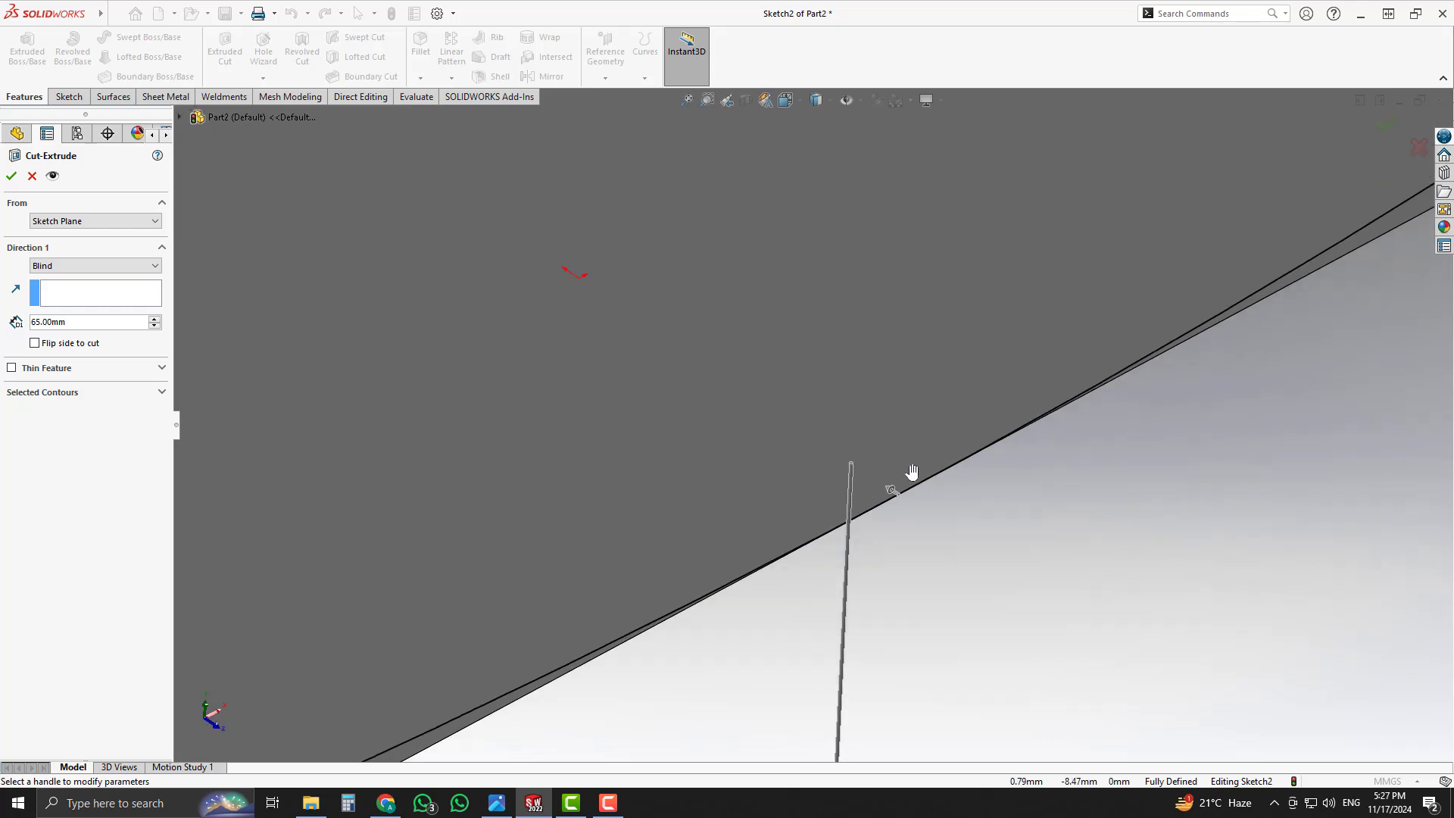
scroll(899, 507, "up", 4)
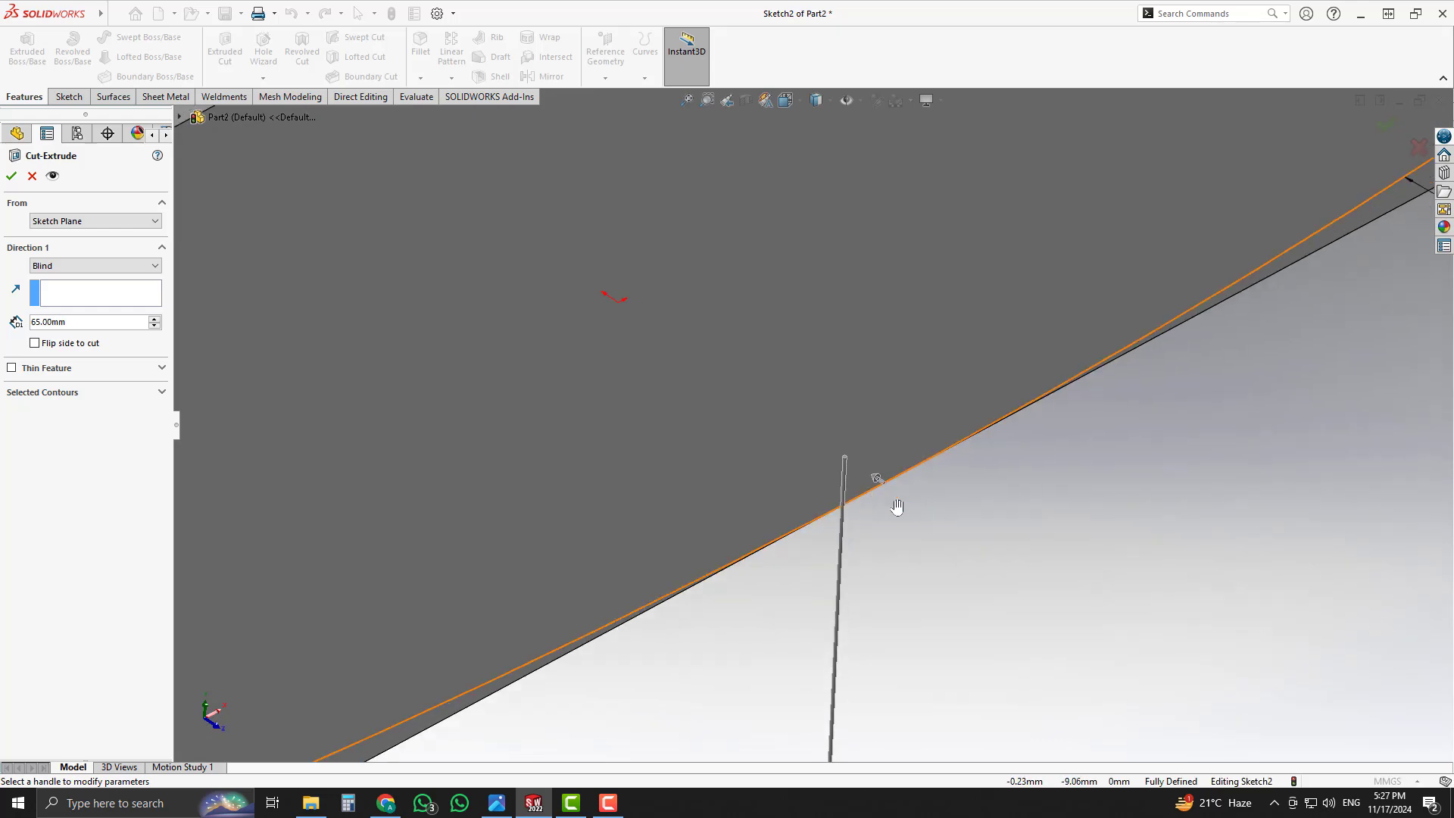
scroll(787, 386, "up", 4)
scroll(828, 432, "down", 4)
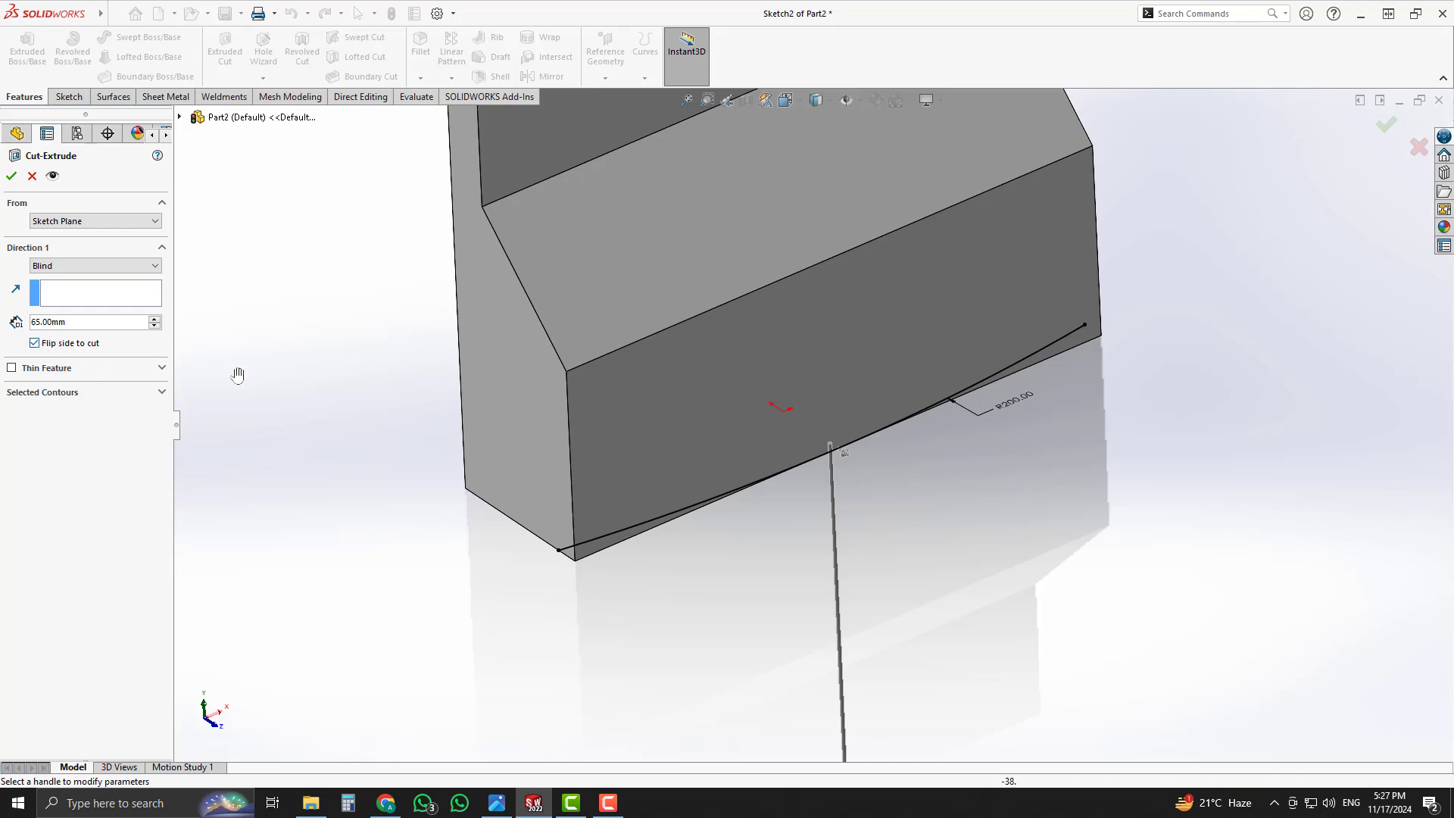
middle_click_drag(354, 406, 235, 369)
scroll(788, 441, "down", 5)
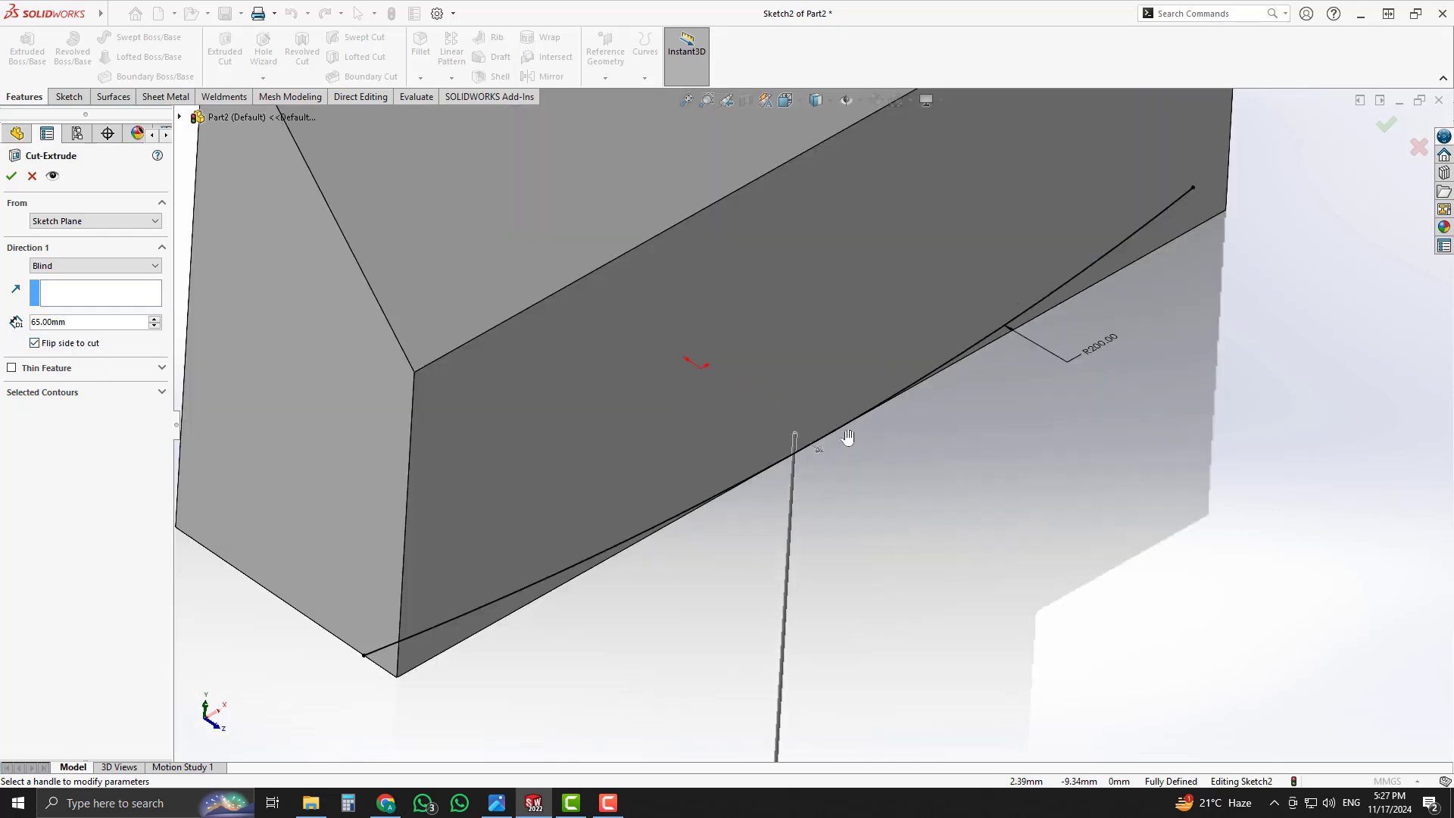
scroll(824, 455, "up", 5)
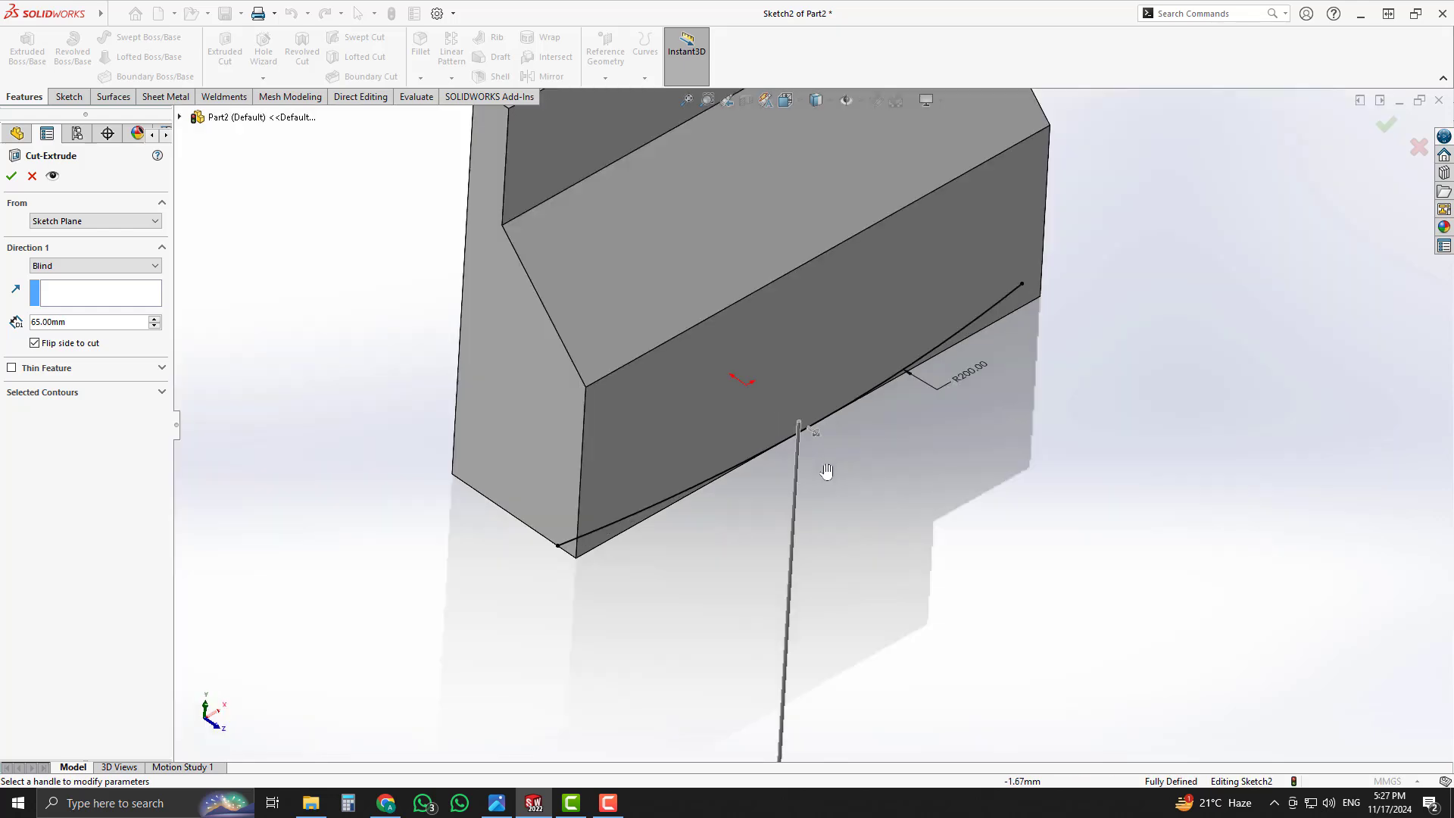
middle_click_drag(825, 475, 788, 376)
middle_click_drag(868, 350, 822, 390)
left_click(112, 266)
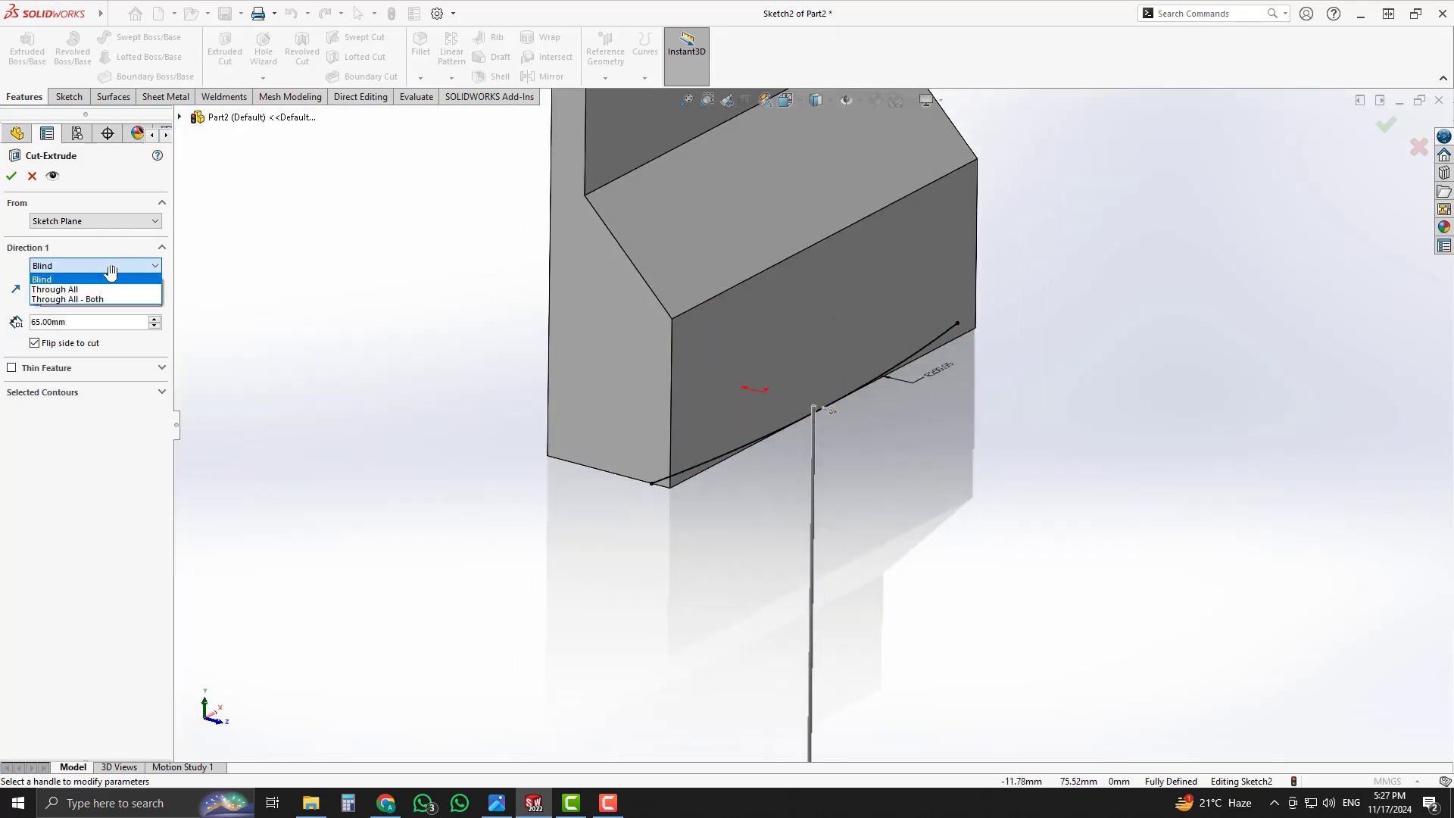
left_click(110, 300)
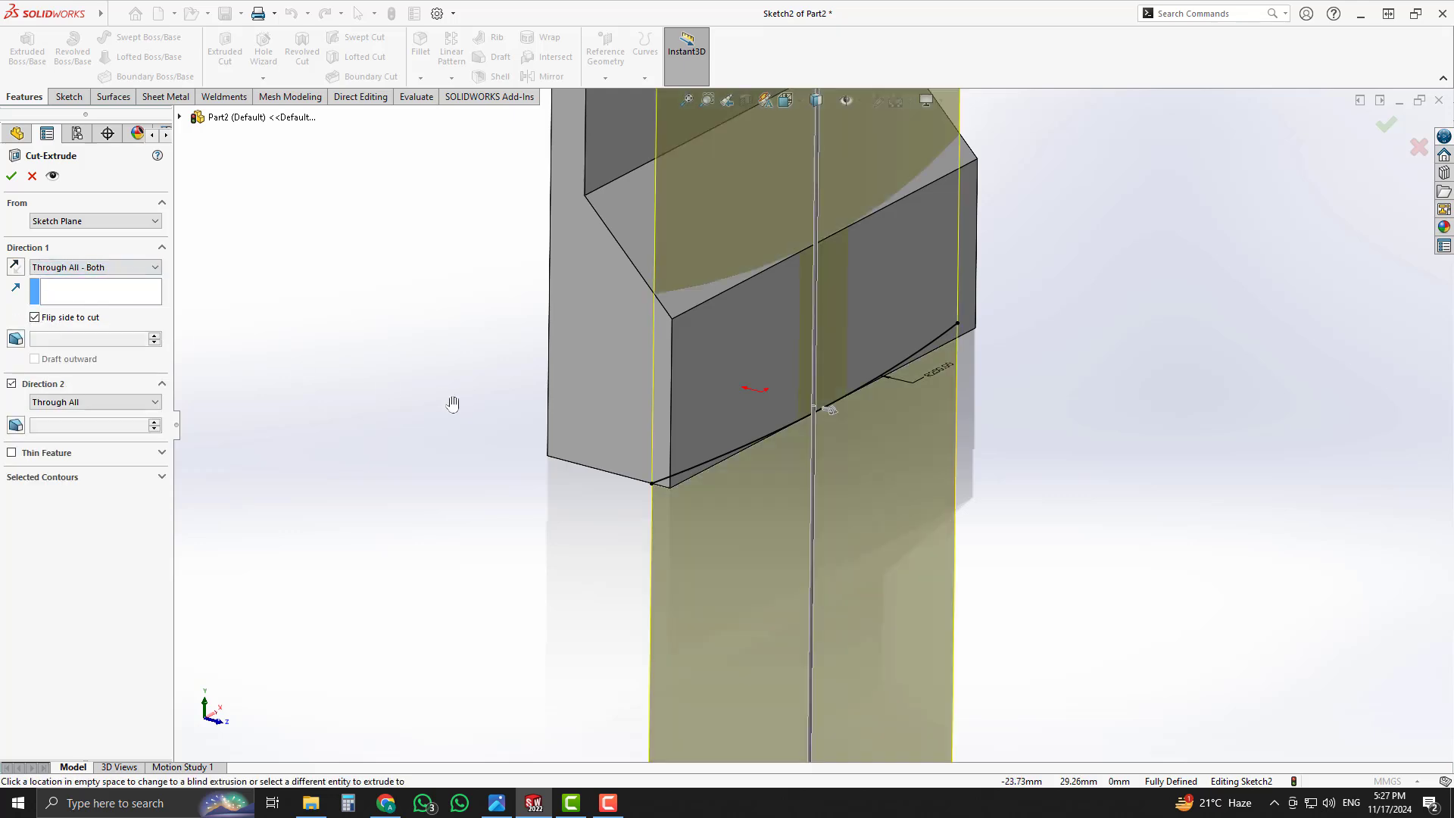
left_click(10, 182)
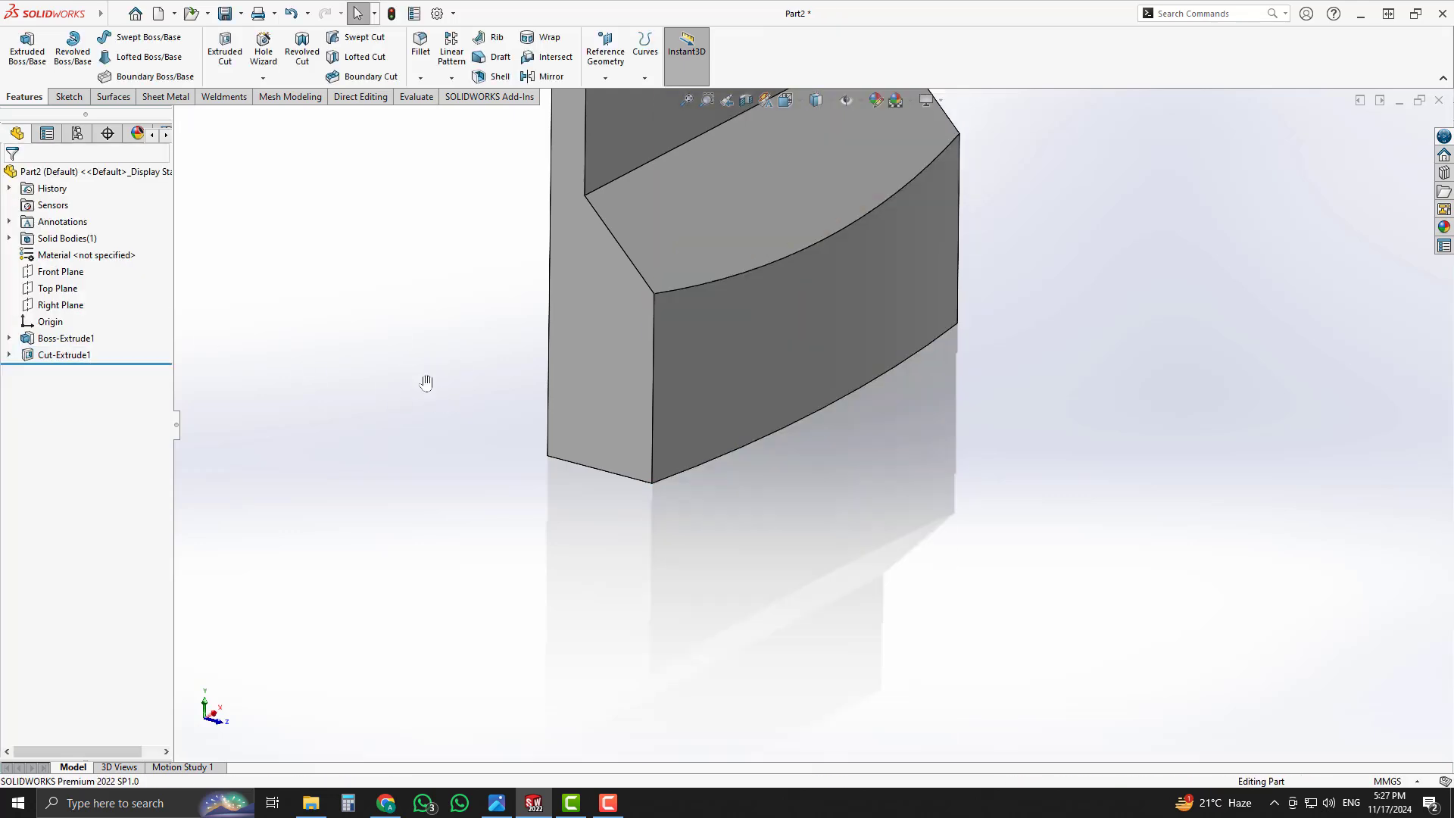
middle_click_drag(425, 383, 806, 257)
left_click(794, 211)
key("ctrl+8")
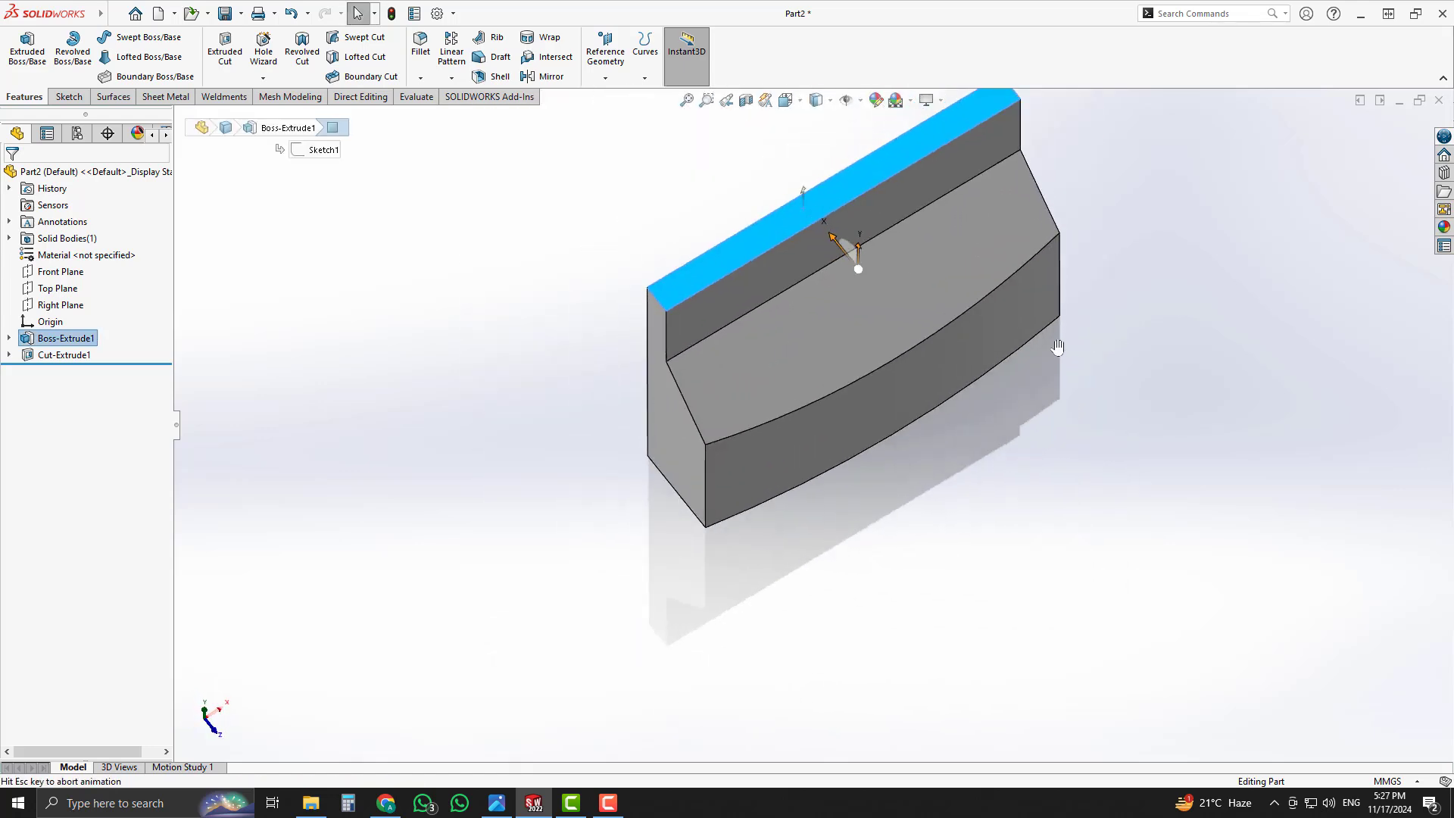
left_click(987, 577)
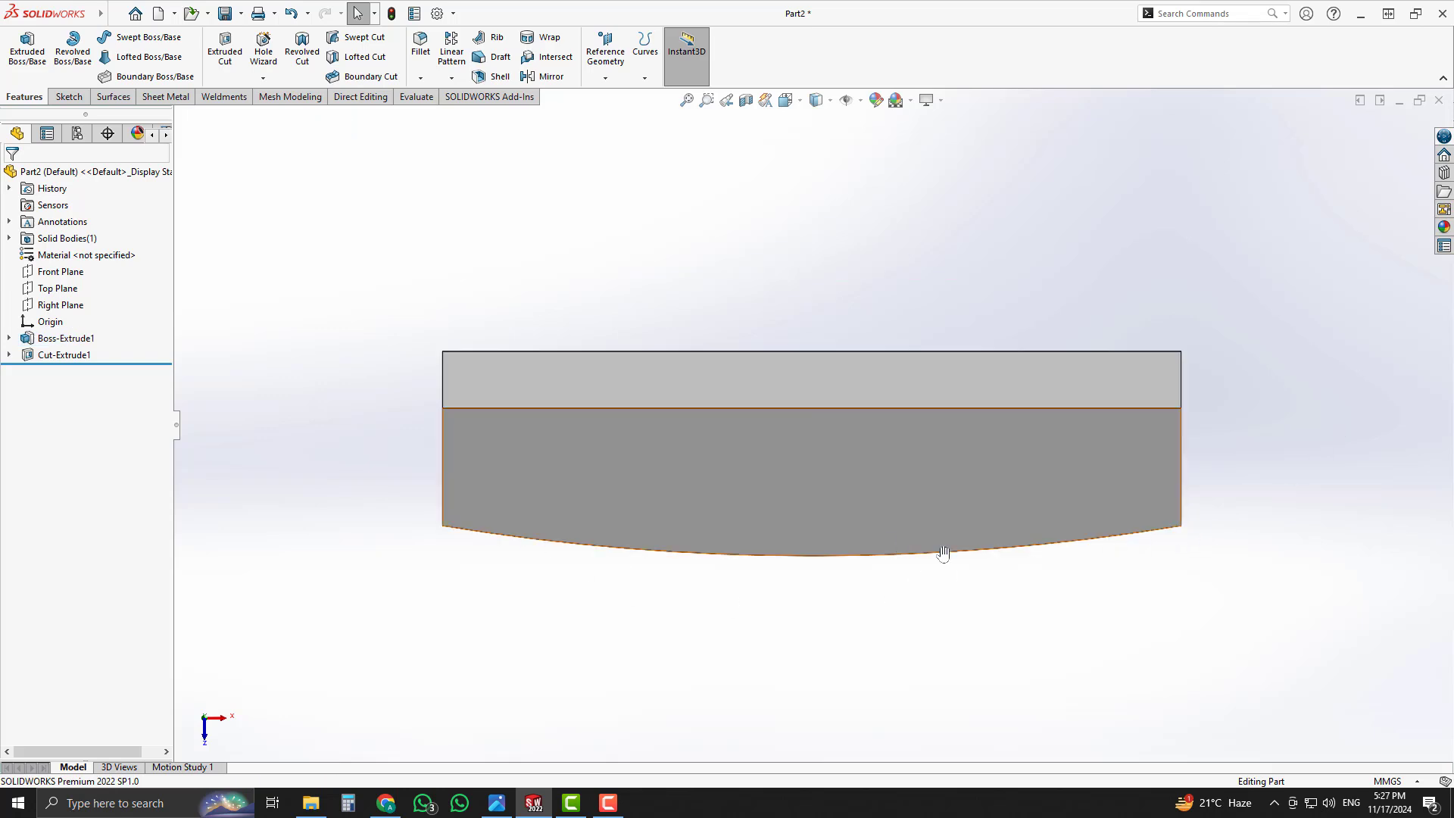
middle_click_drag(961, 561, 928, 418)
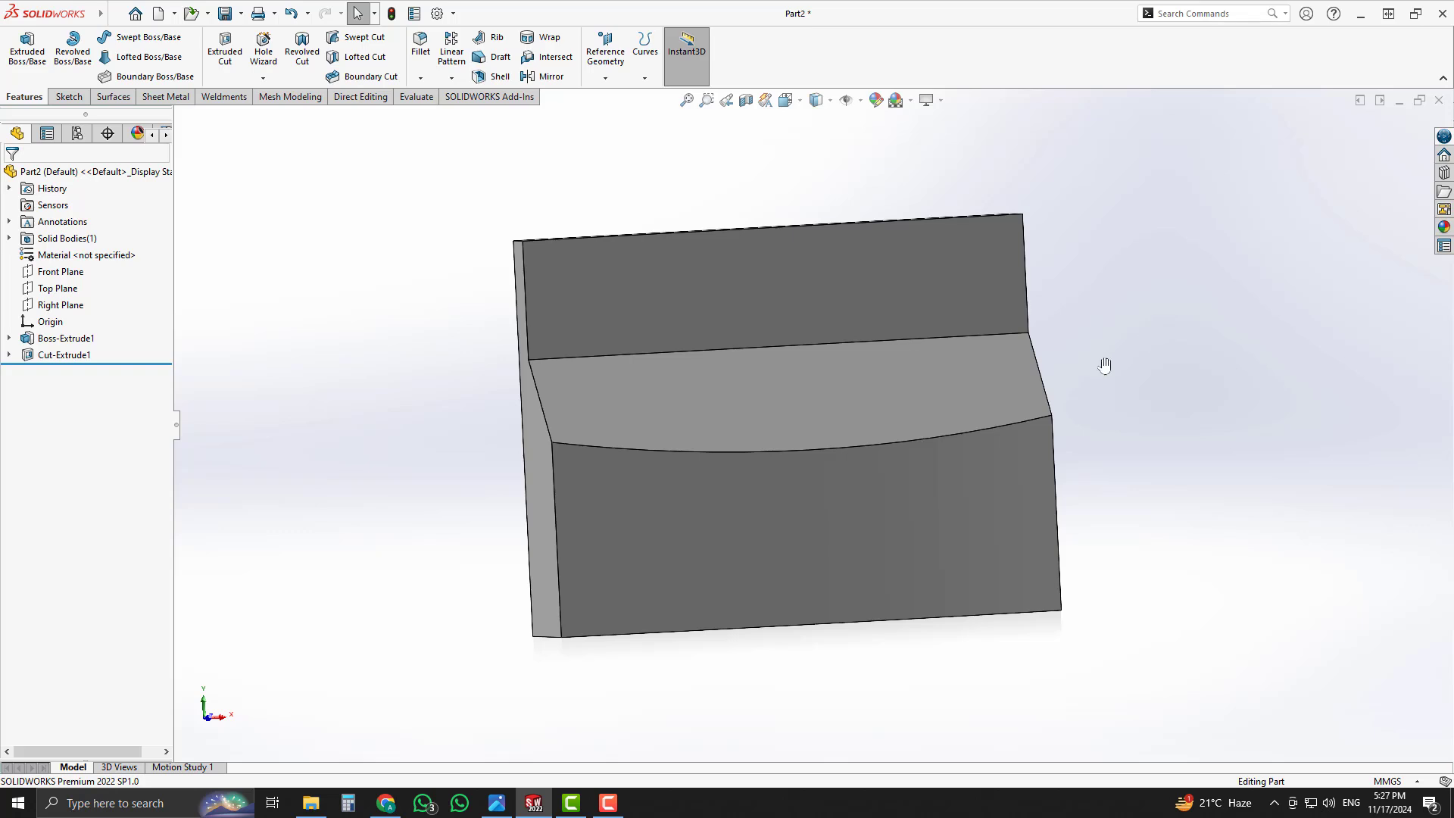
- Bring up the clip drawing in Photos, zoomed to 110% on Sections A-A and B-B
left_click(497, 803)
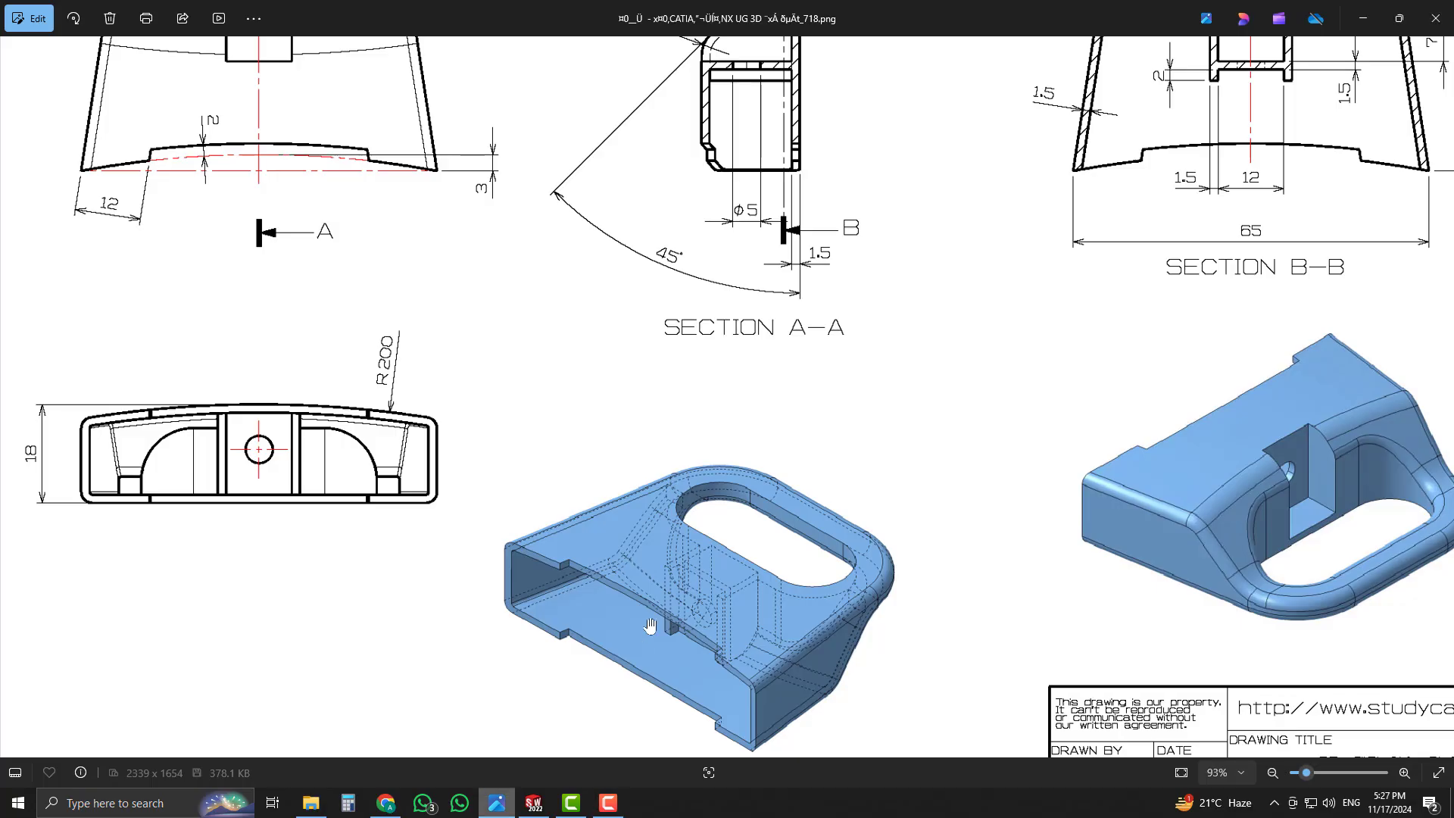
scroll(1155, 267, "up", 2)
scroll(1154, 266, "up", 3)
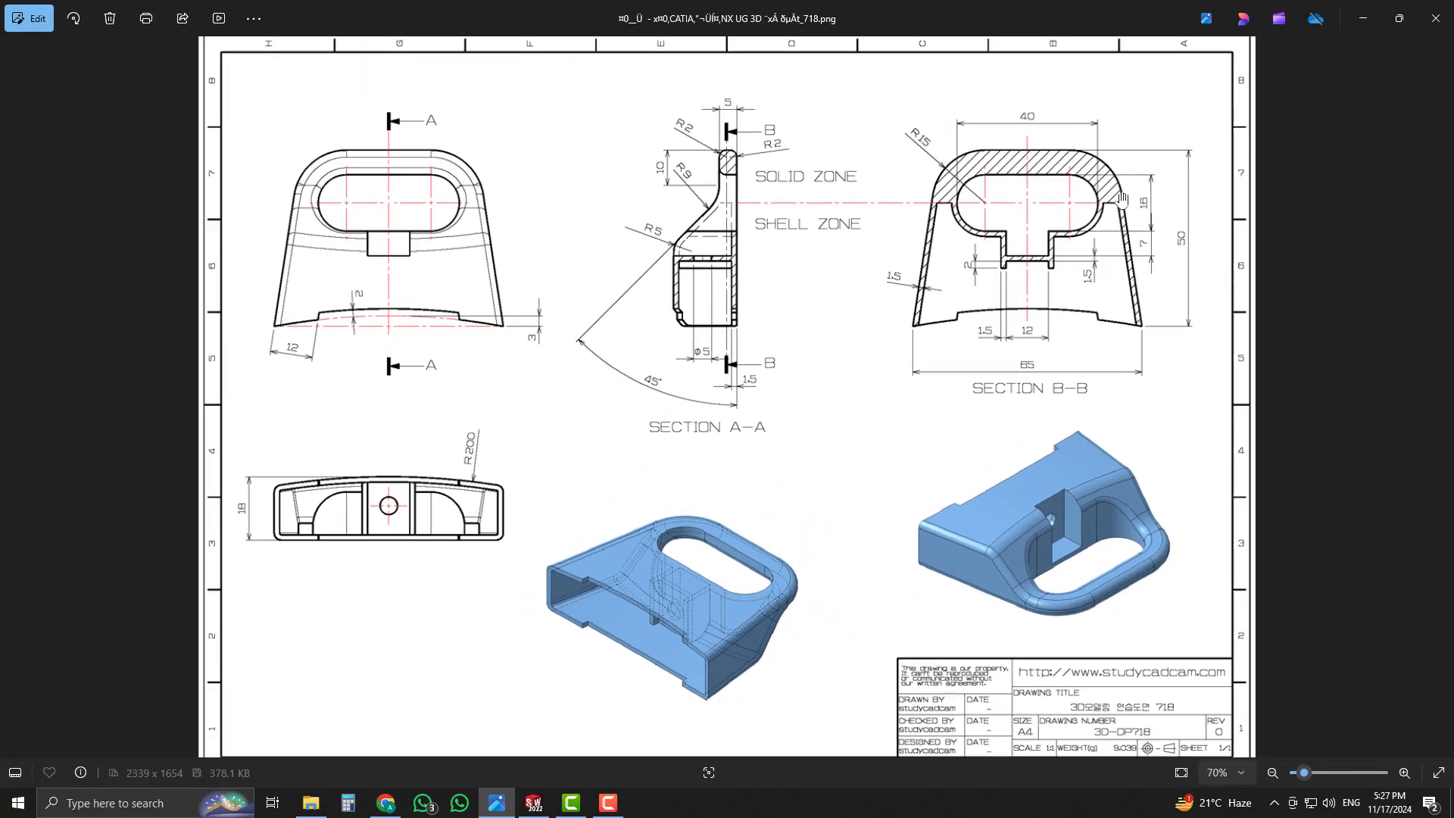
left_click_drag(1206, 365, 1150, 296)
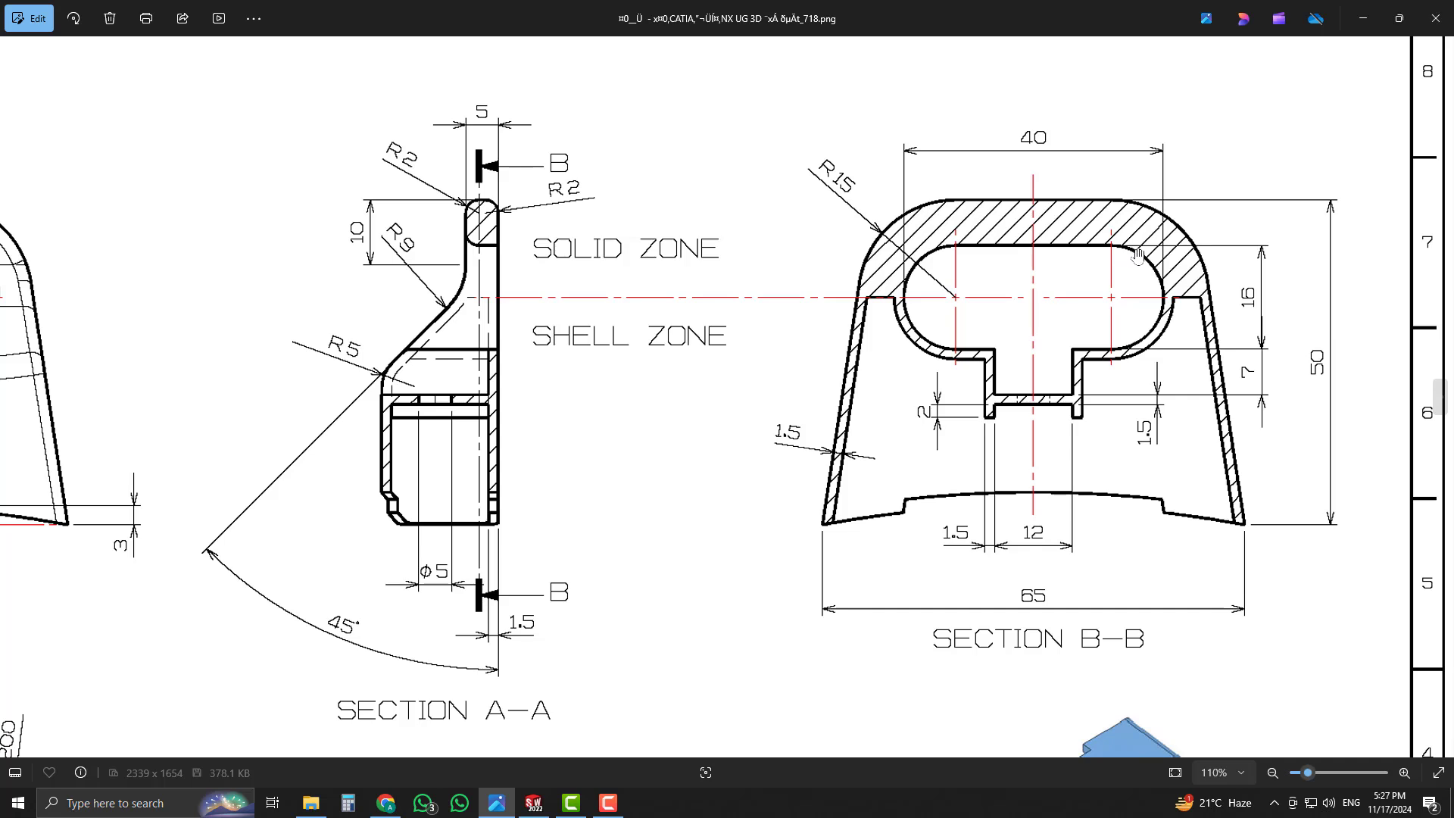
- Mark Section B-B's 40 width, 16 height and R15 radius in red
left_click_drag(1096, 252, 934, 268)
mouse_move(944, 334)
left_mouse_down()
mouse_move(1158, 315)
mouse_move(1140, 260)
mouse_move(936, 256)
left_mouse_up()
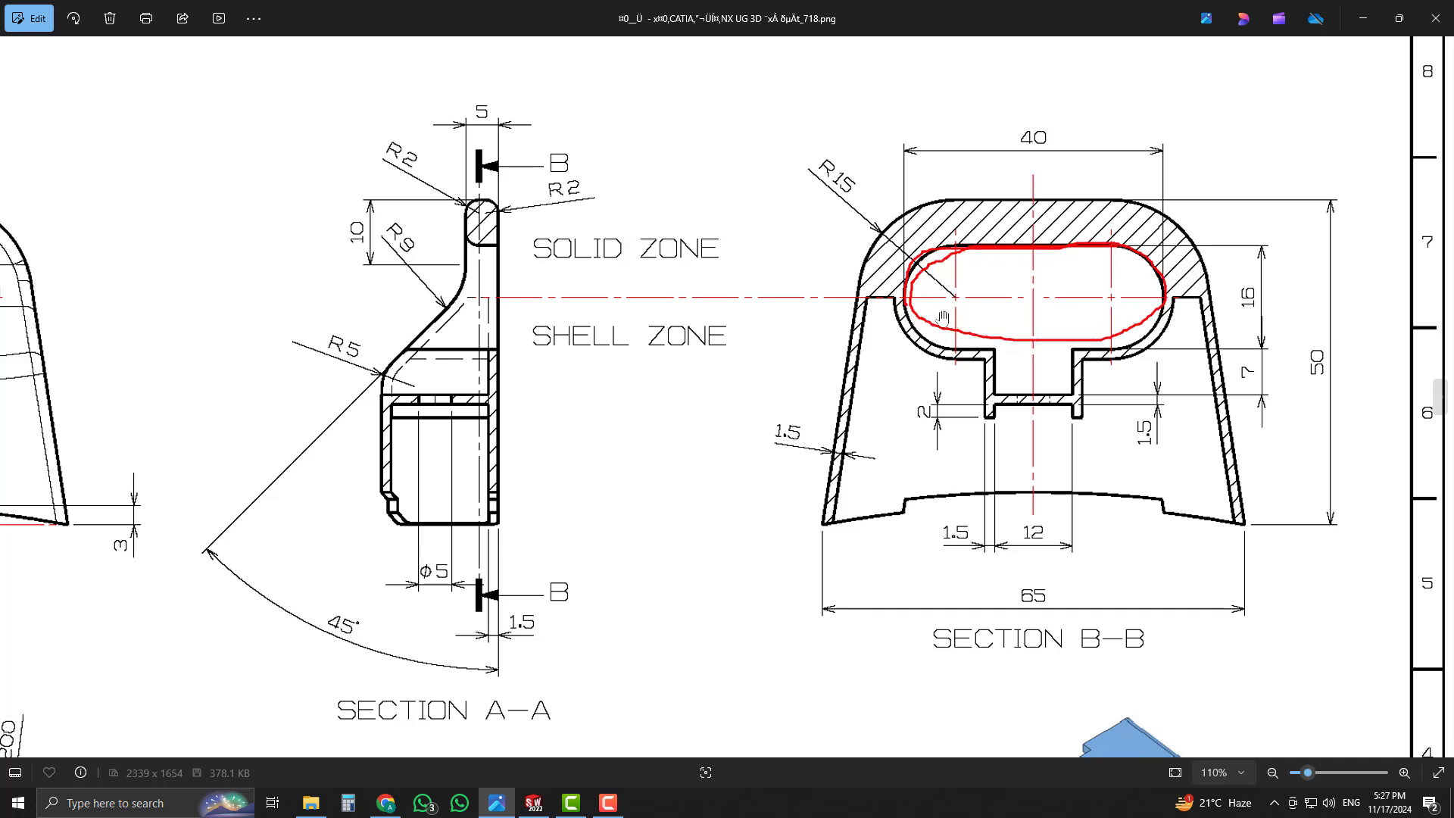
key("Escape")
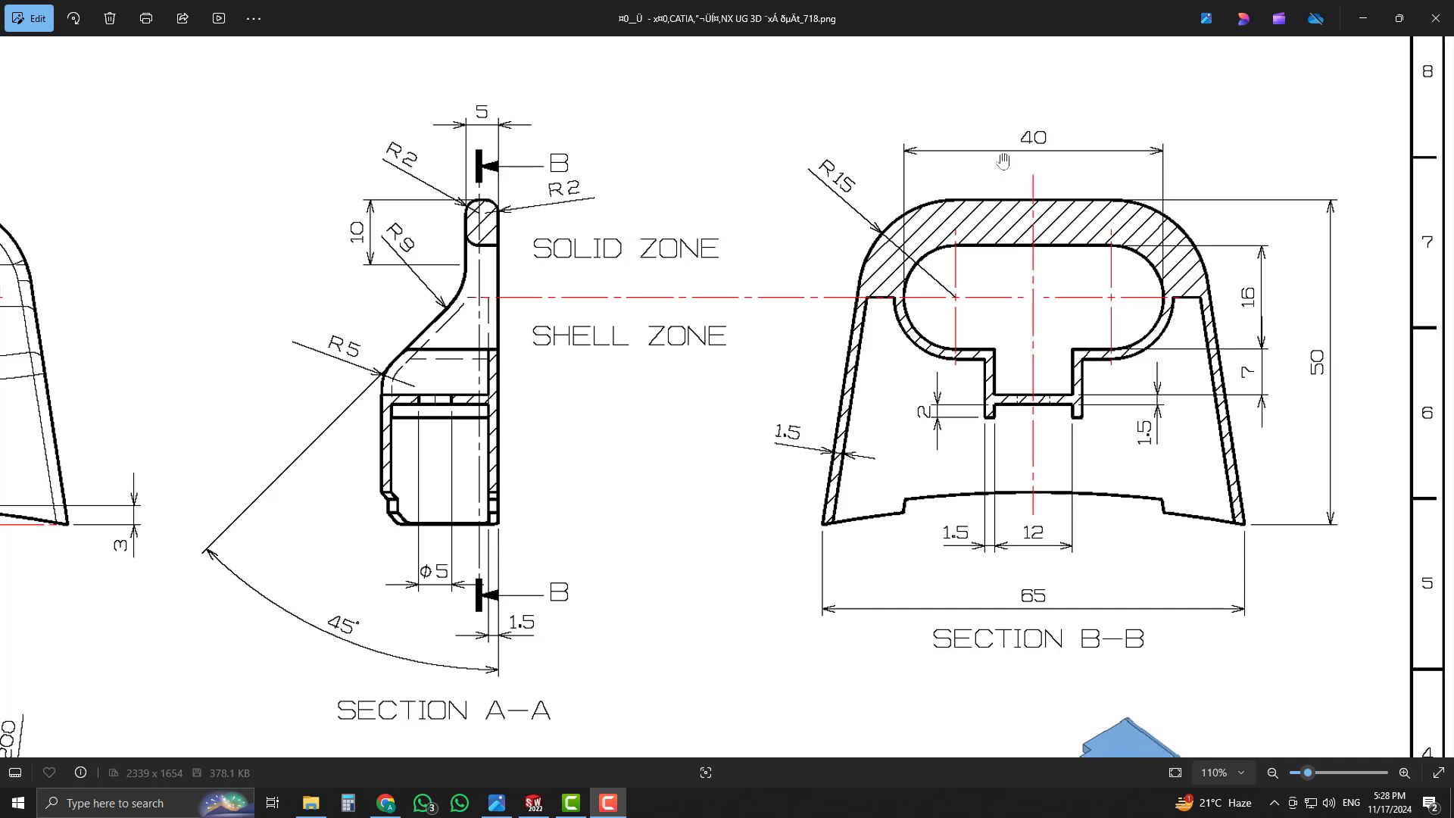
mouse_move(983, 154)
left_mouse_down()
mouse_move(1044, 161)
mouse_move(1074, 148)
left_mouse_up()
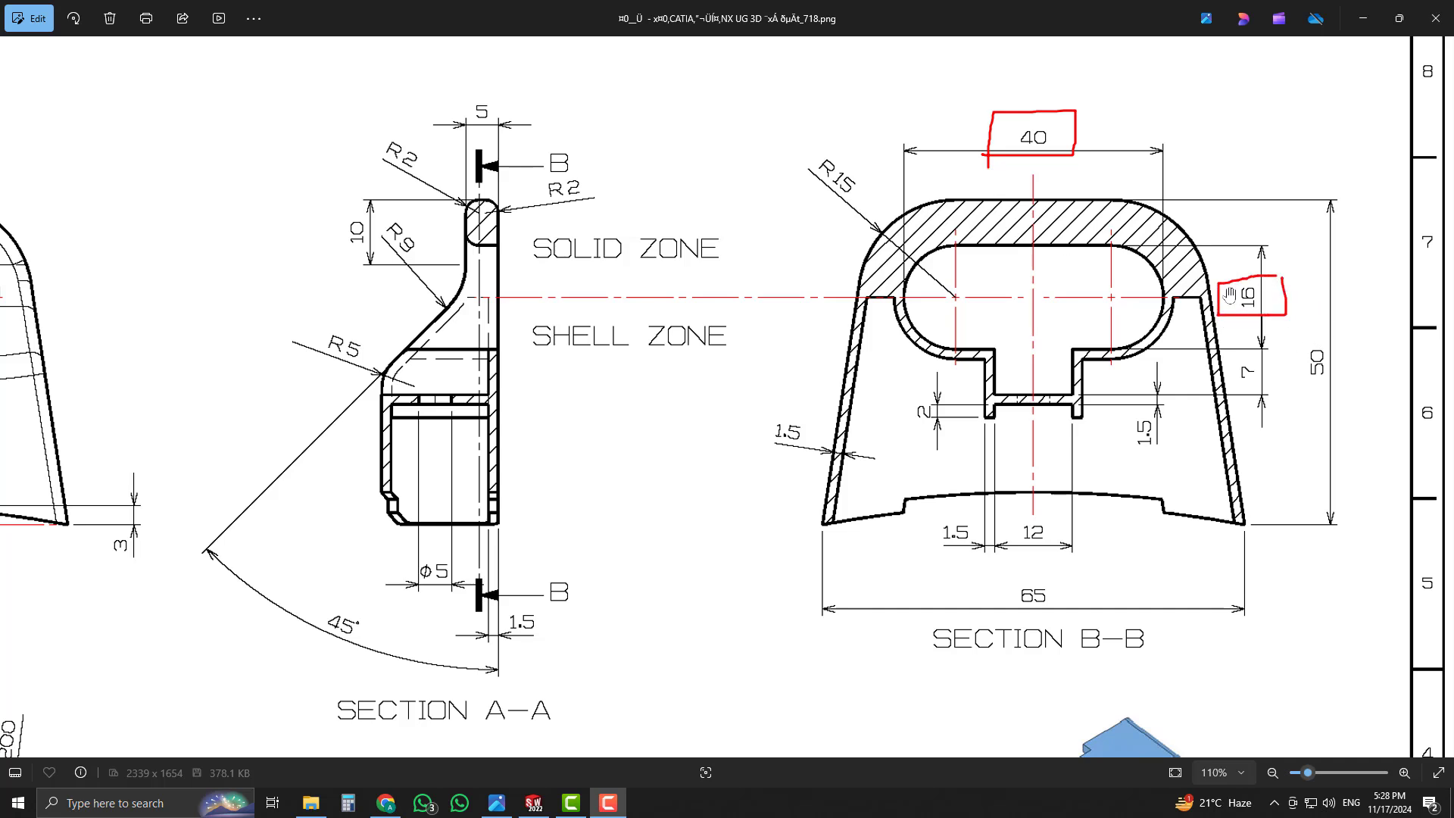
left_click_drag(990, 203, 823, 206)
left_click_drag(798, 298, 1007, 299)
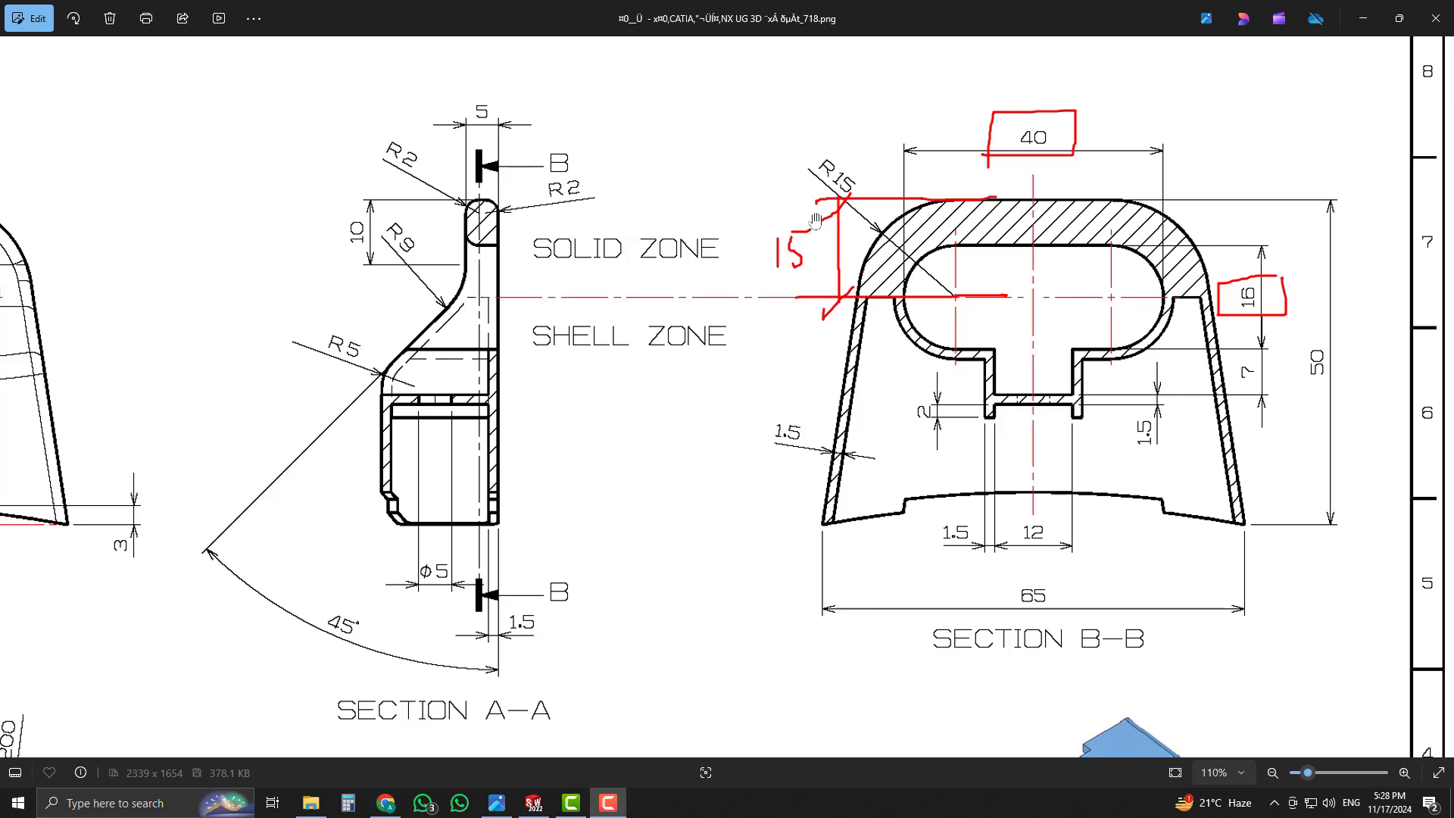
mouse_move(808, 164)
left_mouse_down()
mouse_move(841, 212)
mouse_move(843, 156)
left_mouse_up()
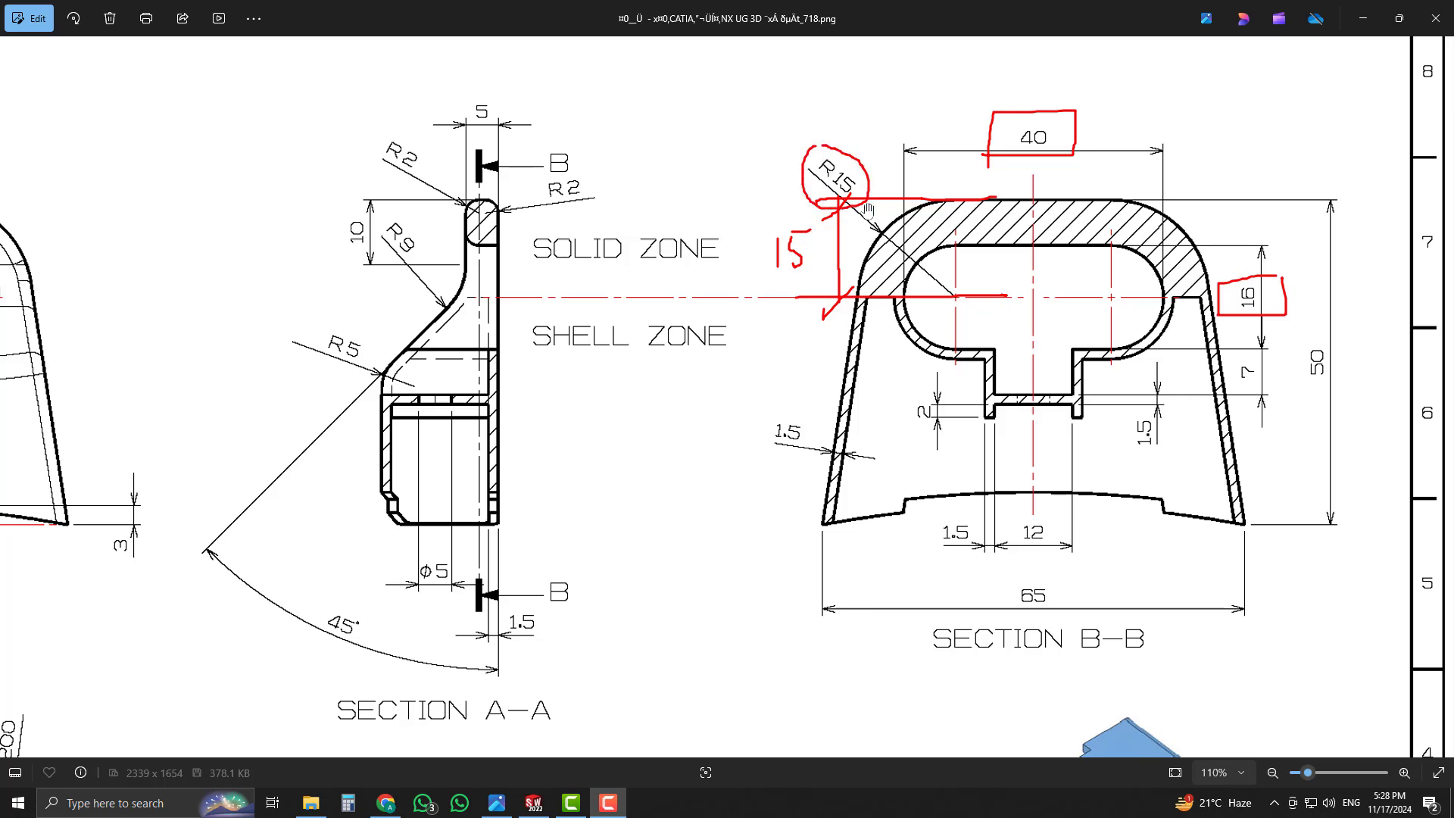